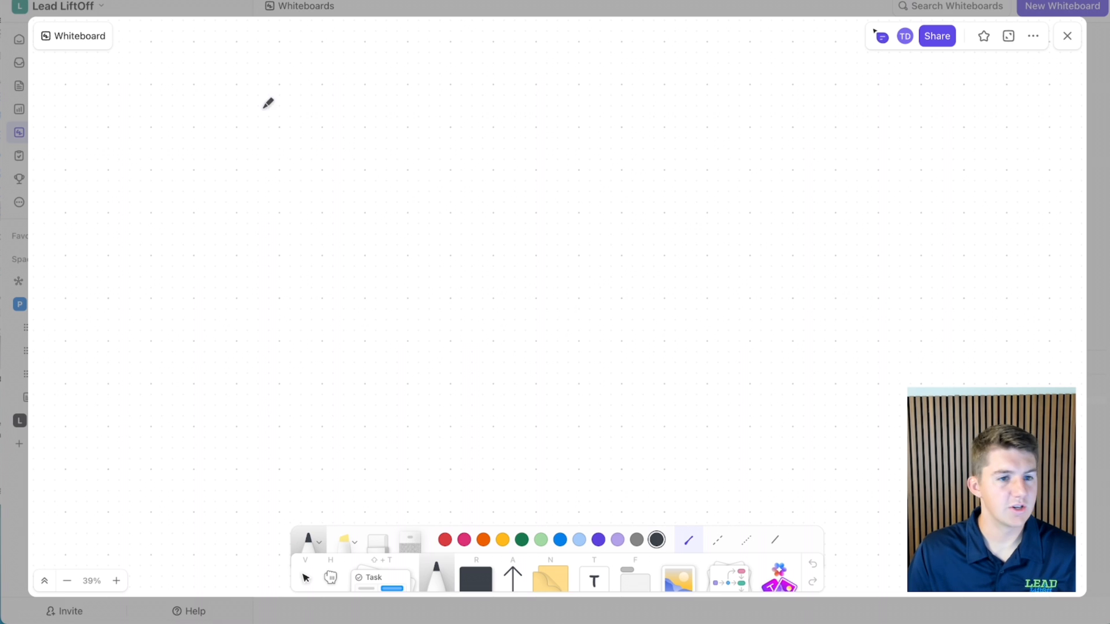
Handwrite "Data" near the whiteboard's upper edge and draw a box around it with the pen.
{"action": "mouse_move", "coordinate": [208, 89]}
{"action": "left_mouse_down"}
{"action": "mouse_move", "coordinate": [208, 140]}
{"action": "mouse_move", "coordinate": [241, 146]}
{"action": "mouse_move", "coordinate": [206, 154]}
{"action": "left_mouse_up"}
{"action": "mouse_move", "coordinate": [255, 128]}
{"action": "left_mouse_down"}
{"action": "mouse_move", "coordinate": [283, 144]}
{"action": "mouse_move", "coordinate": [332, 117]}
{"action": "mouse_move", "coordinate": [373, 158]}
{"action": "left_mouse_up"}
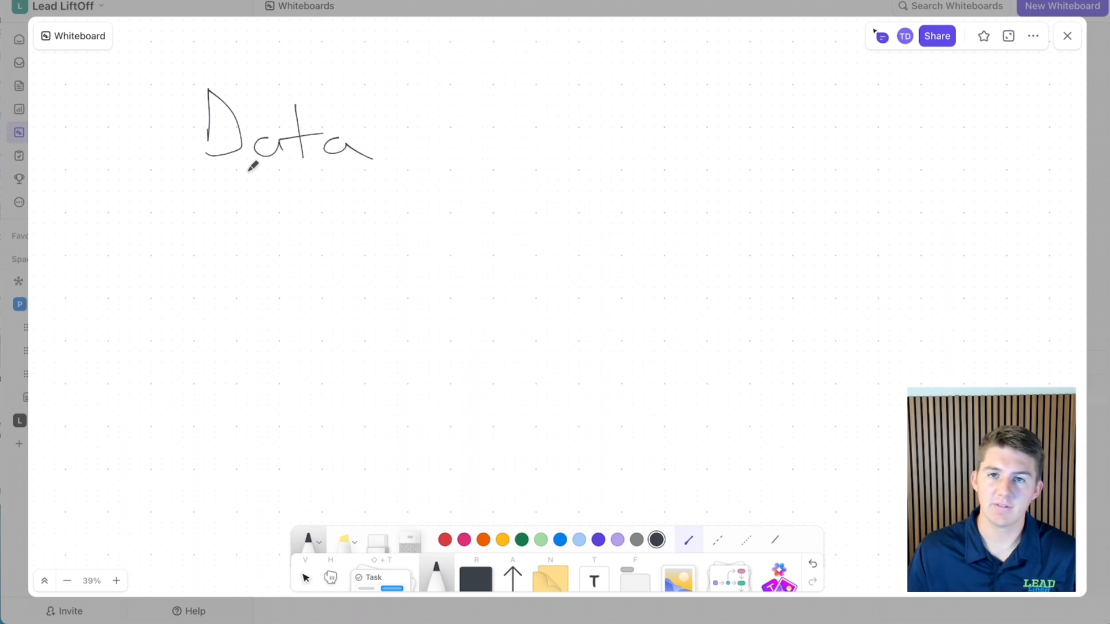
{"action": "mouse_move", "coordinate": [185, 64]}
{"action": "left_mouse_down"}
{"action": "mouse_move", "coordinate": [182, 168]}
{"action": "mouse_move", "coordinate": [470, 168]}
{"action": "mouse_move", "coordinate": [199, 57]}
{"action": "mouse_move", "coordinate": [183, 65]}
{"action": "left_mouse_up"}
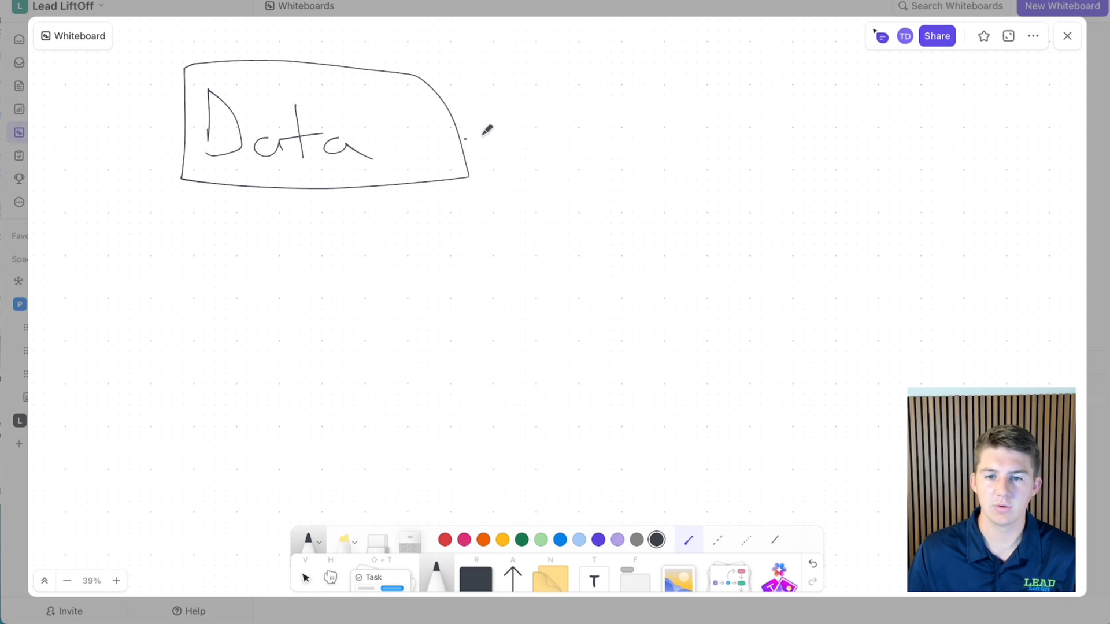
Draw an arrow from the "Data" box to a new handwritten "Gm" enclosed in its own box.
{"action": "left_click_drag", "start_coordinate": [464, 139], "coordinate": [548, 137]}
{"action": "mouse_move", "coordinate": [537, 121]}
{"action": "left_mouse_down"}
{"action": "mouse_move", "coordinate": [575, 123]}
{"action": "mouse_move", "coordinate": [554, 165]}
{"action": "left_mouse_up"}
{"action": "left_click_drag", "start_coordinate": [672, 103], "coordinate": [633, 148]}
{"action": "mouse_move", "coordinate": [615, 94]}
{"action": "left_mouse_down"}
{"action": "mouse_move", "coordinate": [786, 104]}
{"action": "mouse_move", "coordinate": [617, 99]}
{"action": "left_mouse_up"}
{"action": "mouse_move", "coordinate": [689, 160]}
{"action": "left_mouse_down"}
{"action": "mouse_move", "coordinate": [701, 144]}
{"action": "mouse_move", "coordinate": [757, 151]}
{"action": "left_mouse_up"}
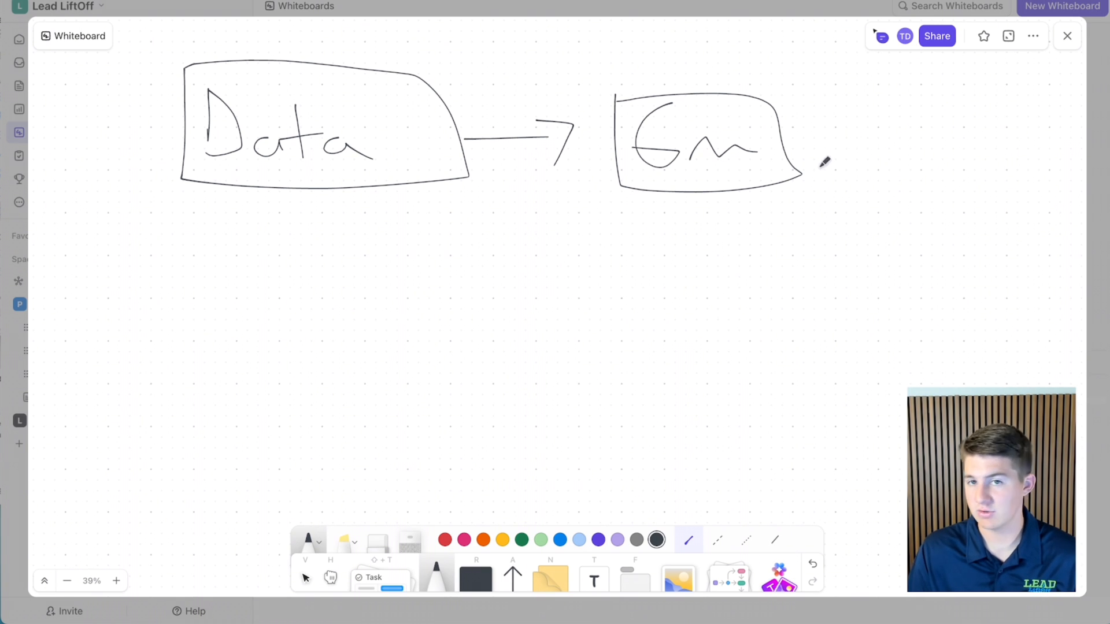
Draw an arrow from the "Gm" box to a second handwritten and boxed "Data".
{"action": "left_click_drag", "start_coordinate": [784, 144], "coordinate": [837, 153]}
{"action": "mouse_move", "coordinate": [909, 119]}
{"action": "left_mouse_down"}
{"action": "mouse_move", "coordinate": [912, 153]}
{"action": "mouse_move", "coordinate": [1004, 141]}
{"action": "left_mouse_up"}
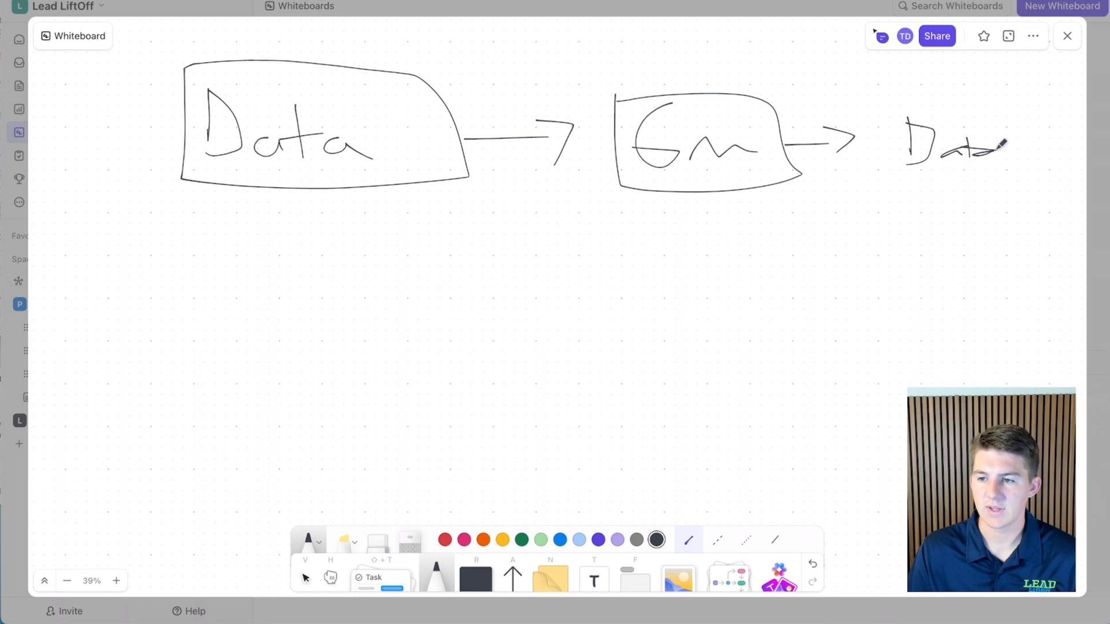
{"action": "mouse_move", "coordinate": [884, 118]}
{"action": "left_mouse_down"}
{"action": "mouse_move", "coordinate": [1033, 146]}
{"action": "mouse_move", "coordinate": [846, 116]}
{"action": "left_mouse_up"}
Draw curved return arrows from the second "Data" box back to the first one and add further freehand strokes.
{"action": "mouse_move", "coordinate": [459, 113]}
{"action": "left_mouse_down"}
{"action": "mouse_move", "coordinate": [825, 77]}
{"action": "mouse_move", "coordinate": [843, 59]}
{"action": "left_mouse_up"}
{"action": "left_click_drag", "start_coordinate": [475, 82], "coordinate": [510, 108]}
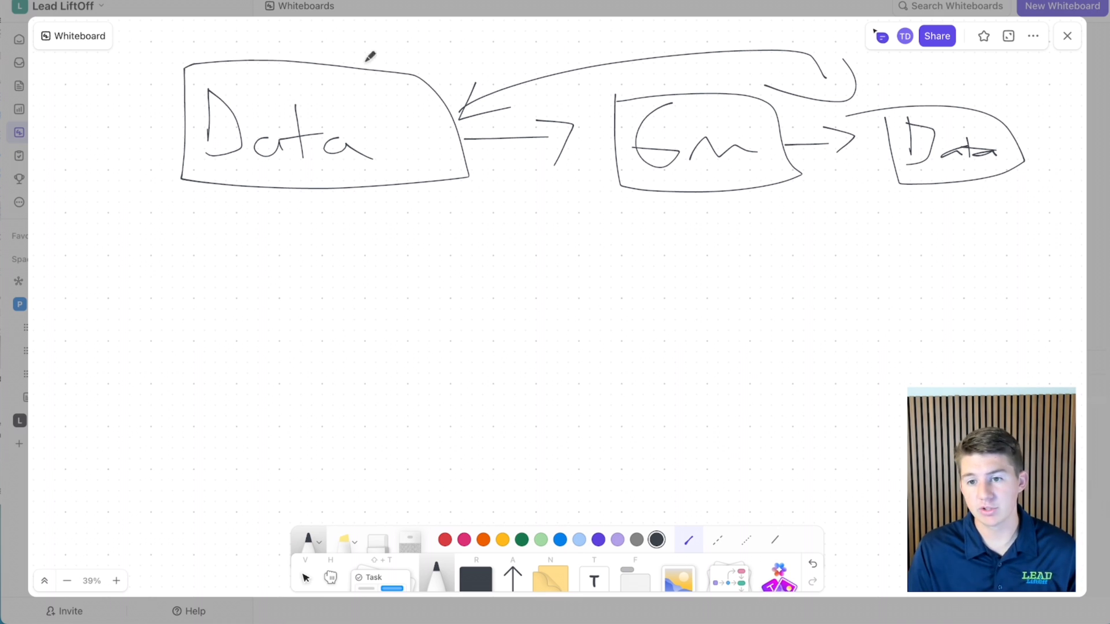
{"action": "mouse_move", "coordinate": [475, 97]}
{"action": "left_mouse_down"}
{"action": "mouse_move", "coordinate": [811, 83]}
{"action": "mouse_move", "coordinate": [501, 106]}
{"action": "mouse_move", "coordinate": [896, 84]}
{"action": "left_mouse_up"}
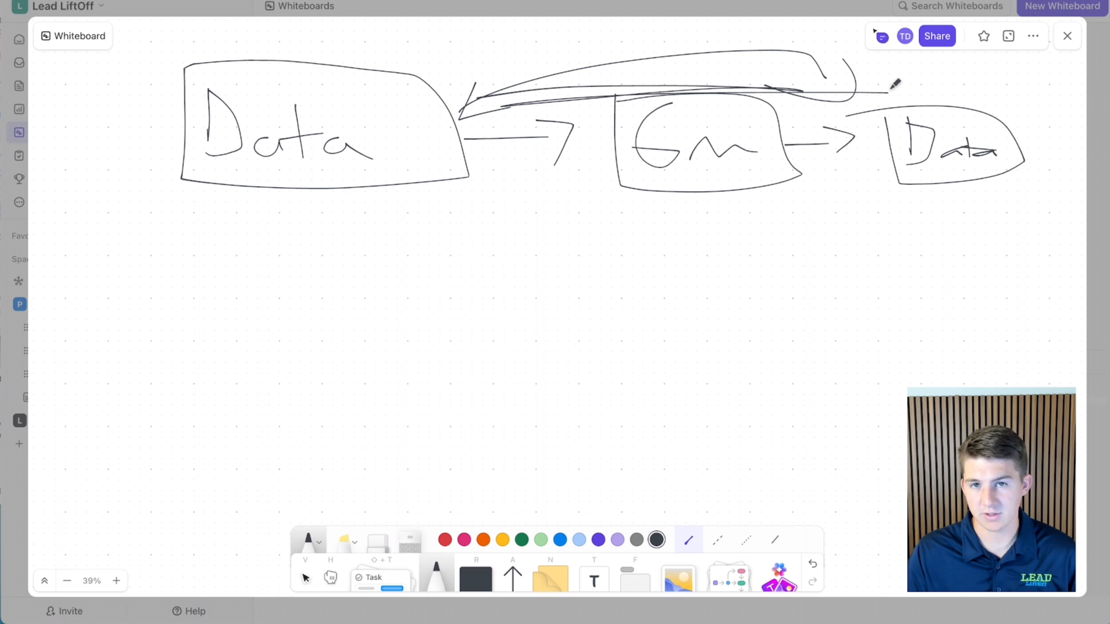
{"action": "mouse_move", "coordinate": [973, 97]}
{"action": "left_mouse_down"}
{"action": "mouse_move", "coordinate": [972, 166]}
{"action": "mouse_move", "coordinate": [899, 159]}
{"action": "mouse_move", "coordinate": [334, 294]}
{"action": "mouse_move", "coordinate": [369, 371]}
{"action": "left_mouse_up"}
{"action": "mouse_move", "coordinate": [279, 385]}
{"action": "left_mouse_down"}
{"action": "mouse_move", "coordinate": [377, 347]}
{"action": "mouse_move", "coordinate": [248, 382]}
{"action": "left_mouse_up"}
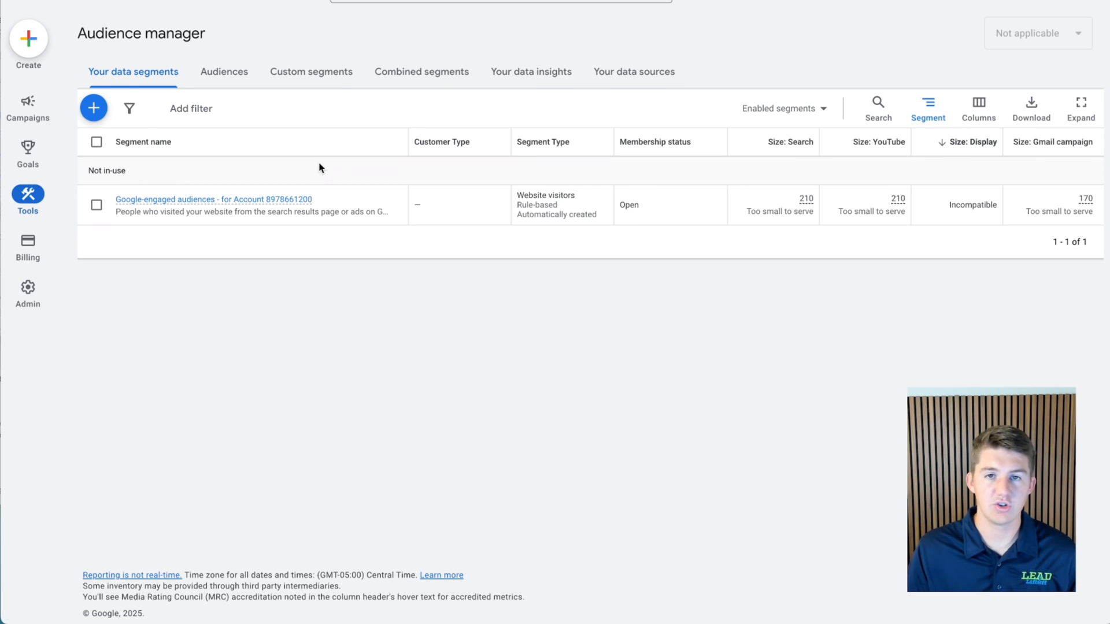
Start a new customer list segment in the Google Ads Audience manager with "Upload a file manually" as its data source.
{"action": "left_click", "coordinate": [94, 108]}
{"action": "left_click", "coordinate": [416, 333]}
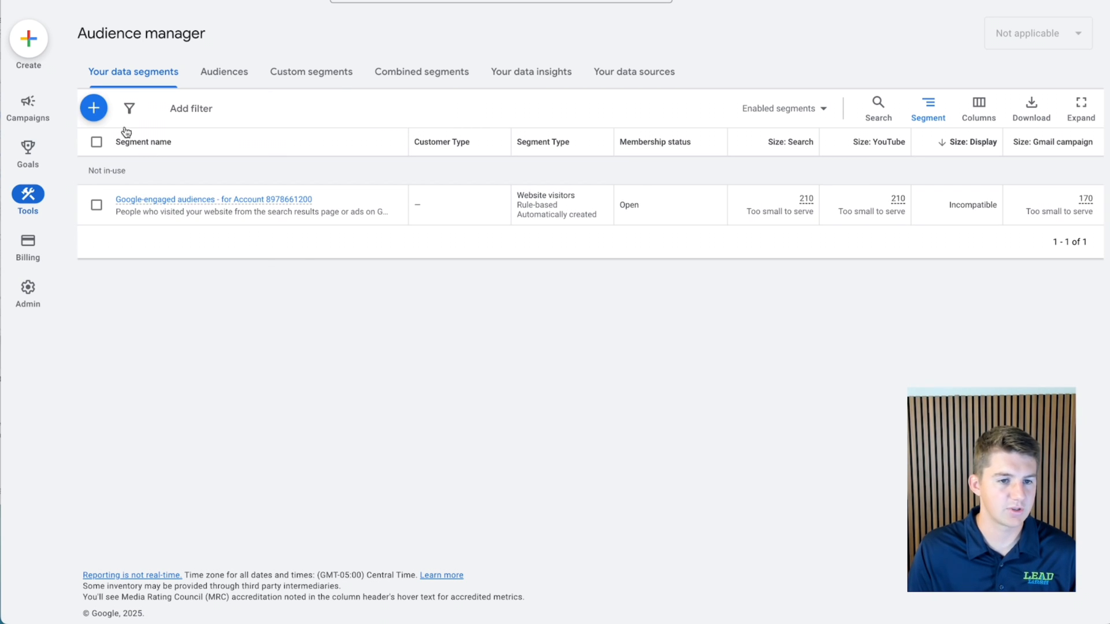
{"action": "left_click", "coordinate": [94, 108]}
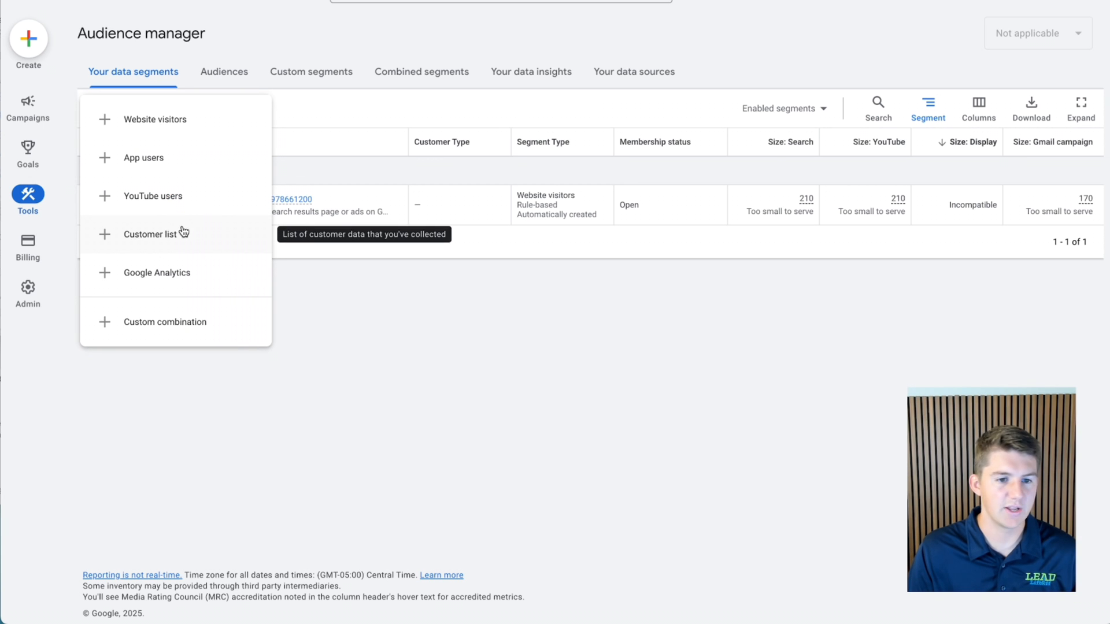
{"action": "left_click", "coordinate": [199, 242]}
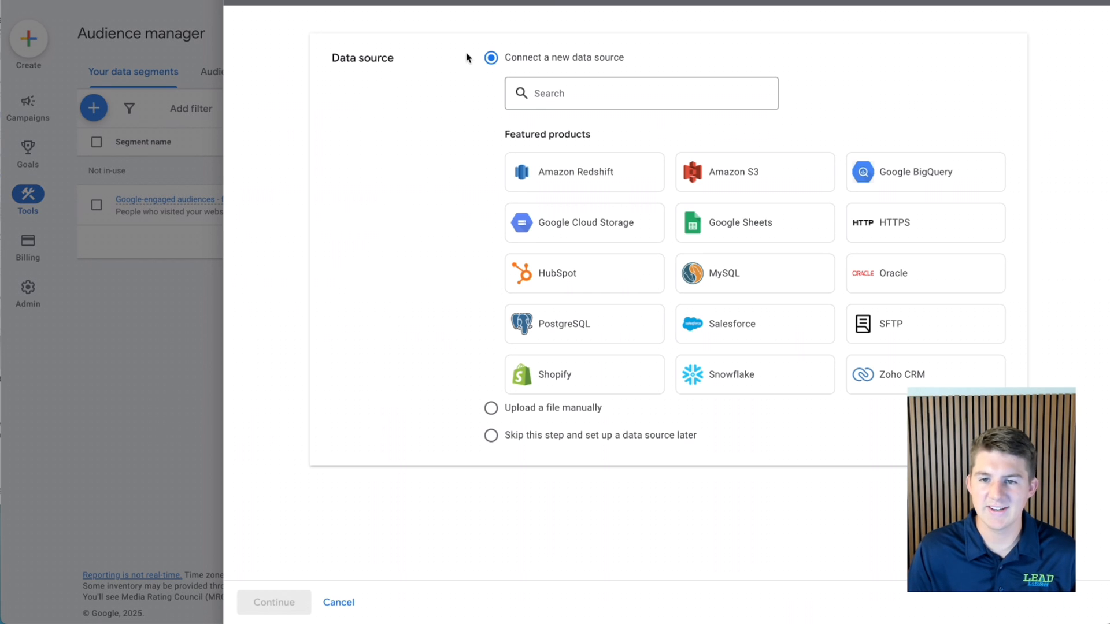
{"action": "left_click", "coordinate": [491, 408]}
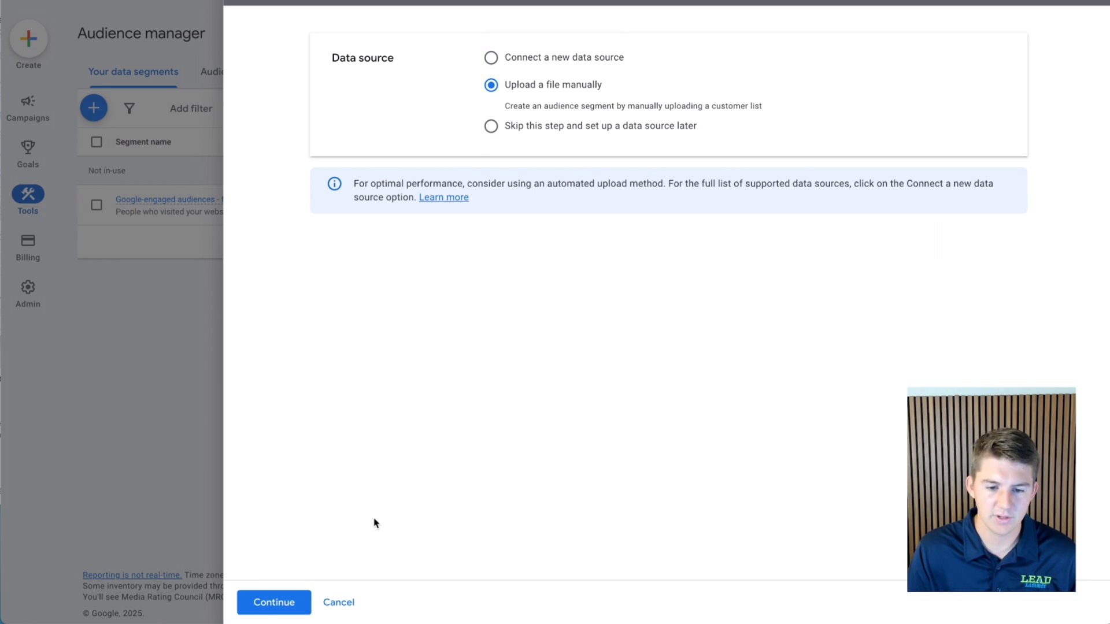
{"action": "left_click", "coordinate": [284, 598]}
Name the audience segment "Example For Youtbue".
{"action": "left_click", "coordinate": [502, 67]}
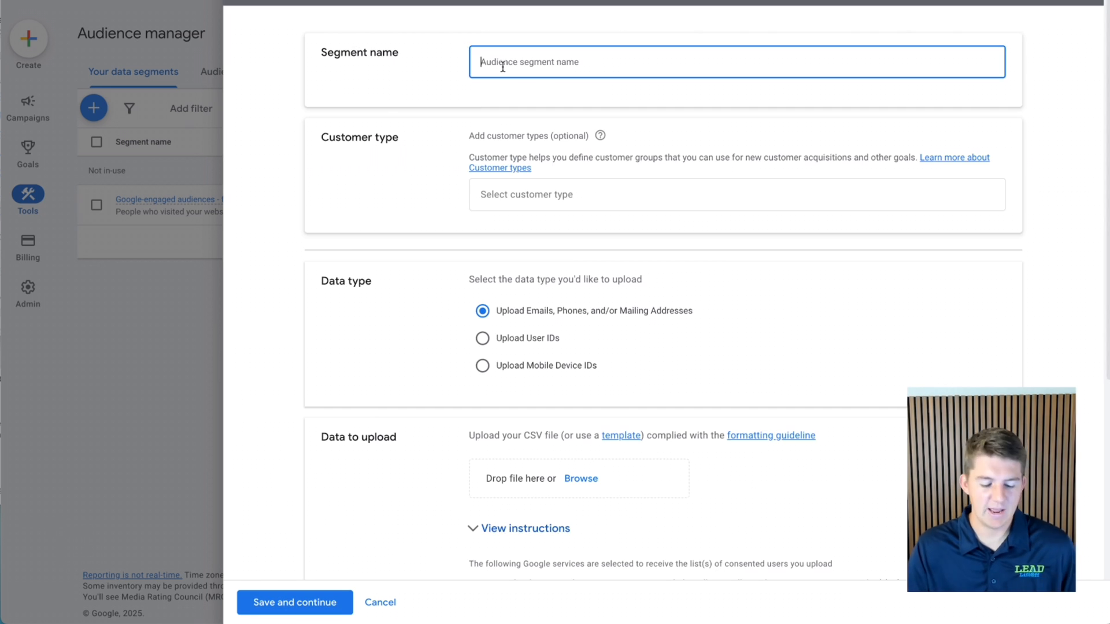
{"action": "type", "text": "Example "}
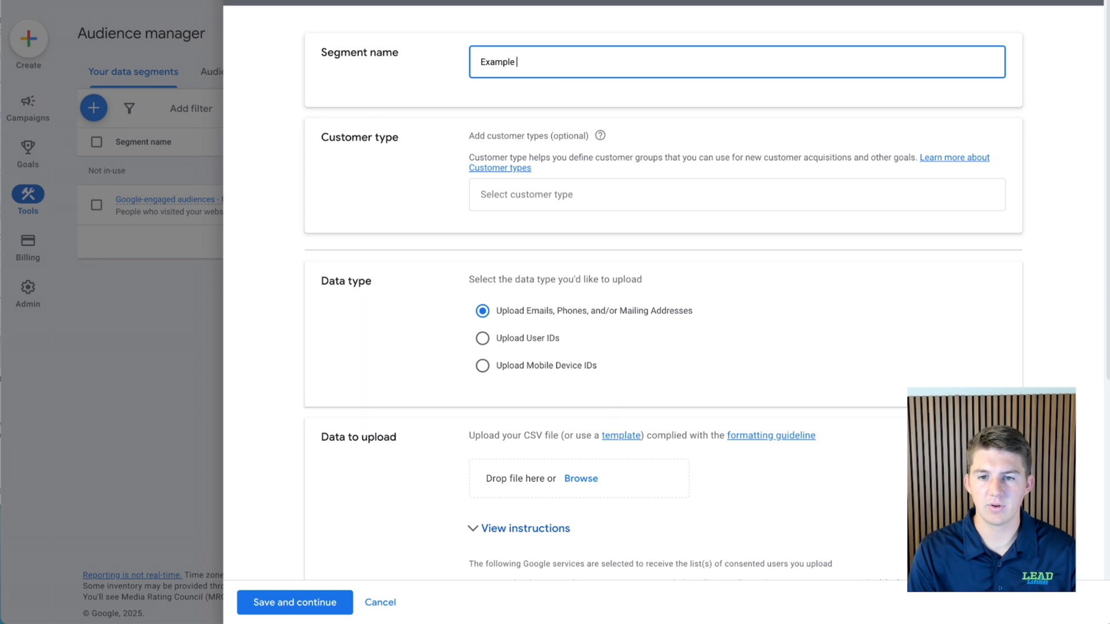
{"action": "type", "text": "For Youtbue"}
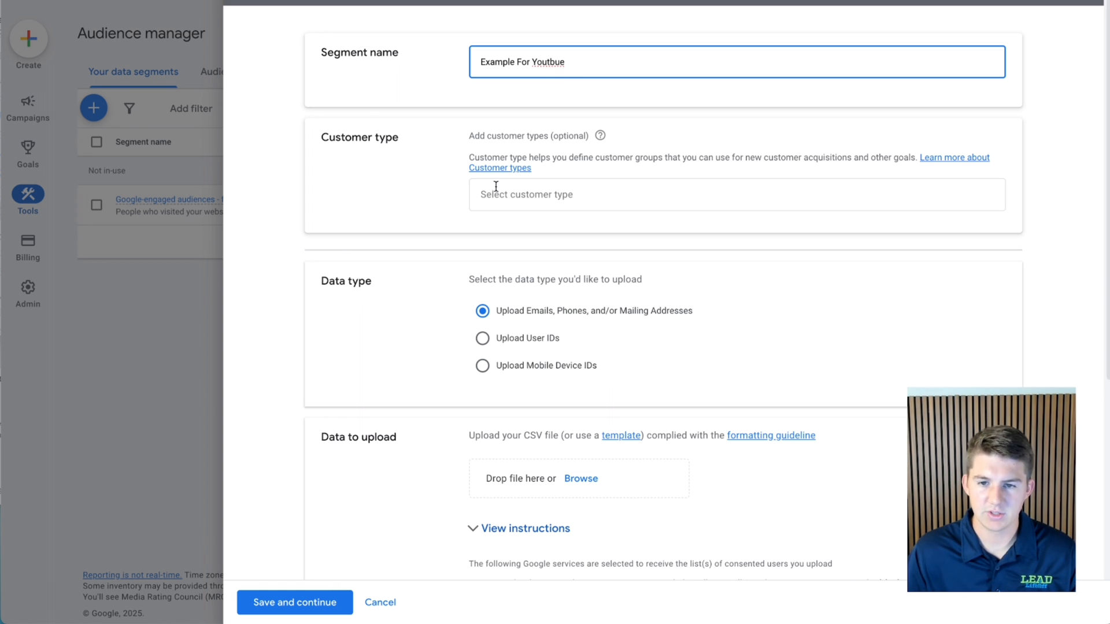
Expand the CSV upload instructions and examine the recommended columns for emails, phones and addresses.
{"action": "scroll", "coordinate": [494, 197], "scroll_direction": "down", "scroll_amount": 1}
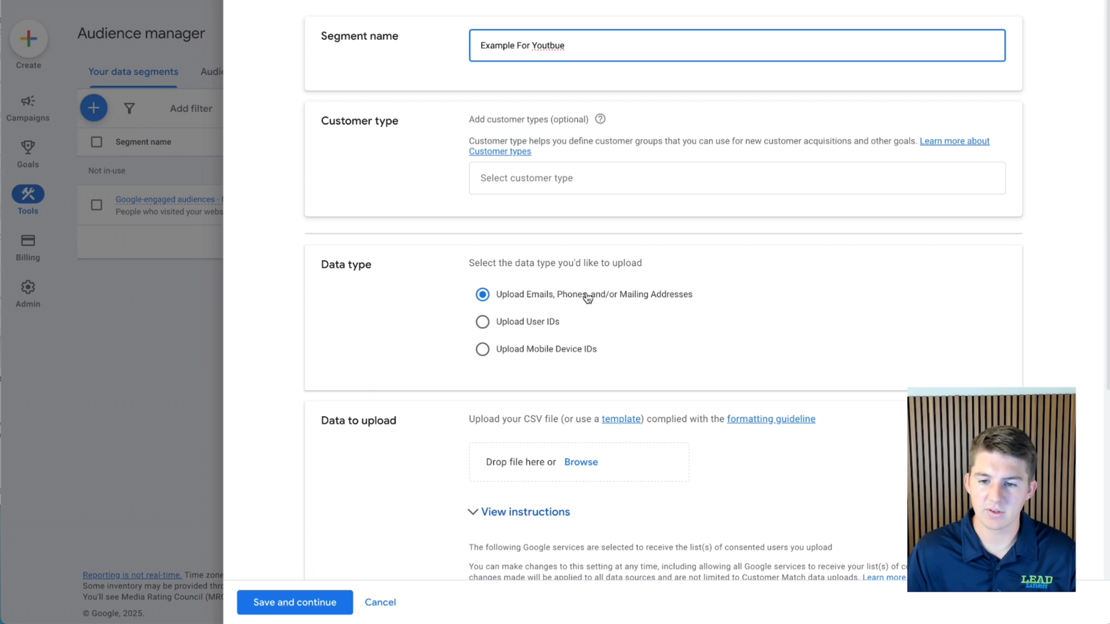
{"action": "scroll", "coordinate": [631, 315], "scroll_direction": "down", "scroll_amount": 1}
{"action": "scroll", "coordinate": [631, 315], "scroll_direction": "down", "scroll_amount": 5}
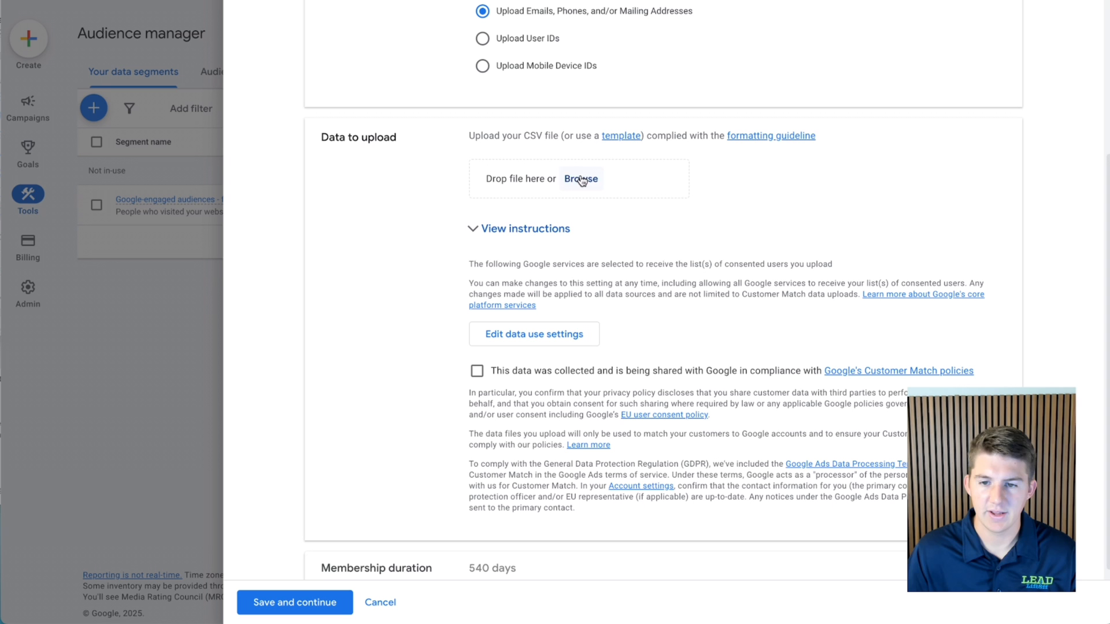
{"action": "left_click", "coordinate": [478, 231]}
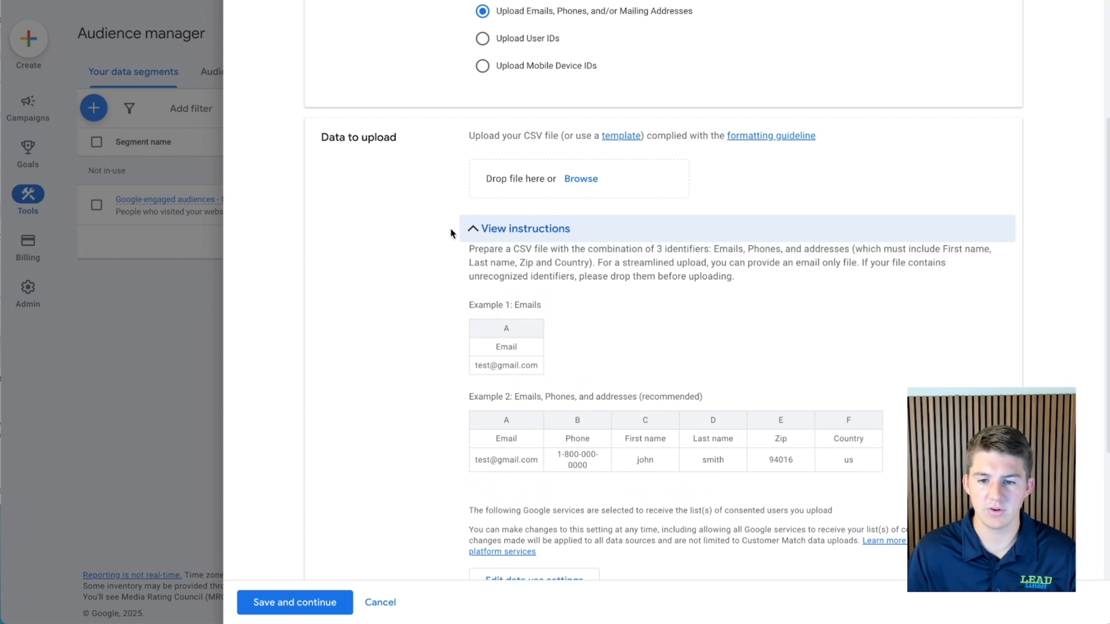
{"action": "scroll", "coordinate": [457, 231], "scroll_direction": "down", "scroll_amount": 2}
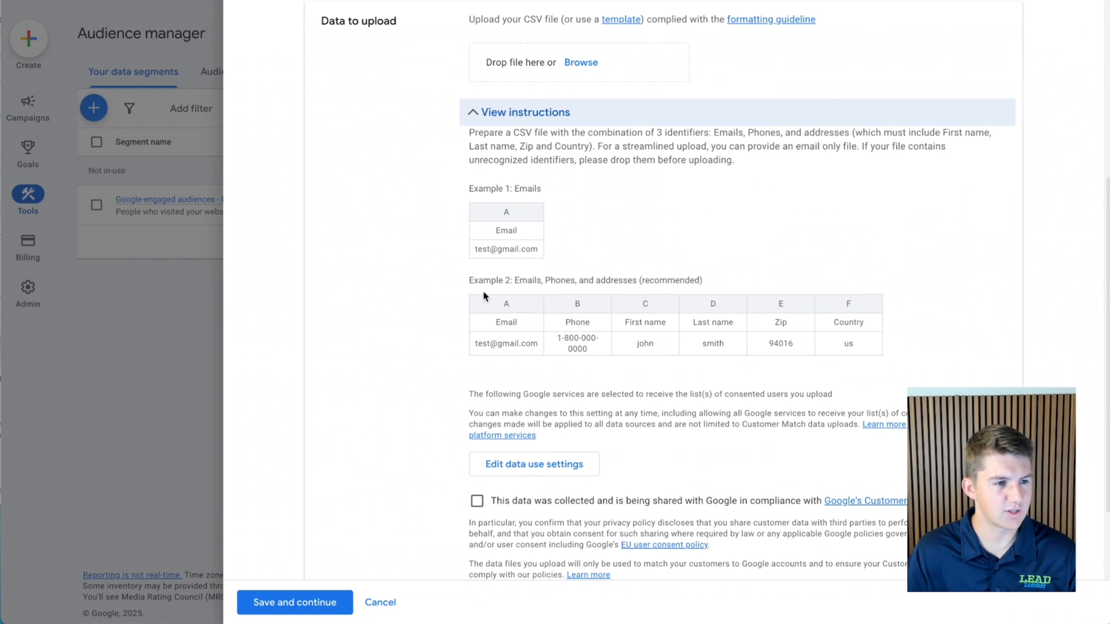
{"action": "scroll", "coordinate": [520, 342], "scroll_direction": "down", "scroll_amount": 1}
{"action": "left_click_drag", "start_coordinate": [484, 259], "coordinate": [855, 297]}
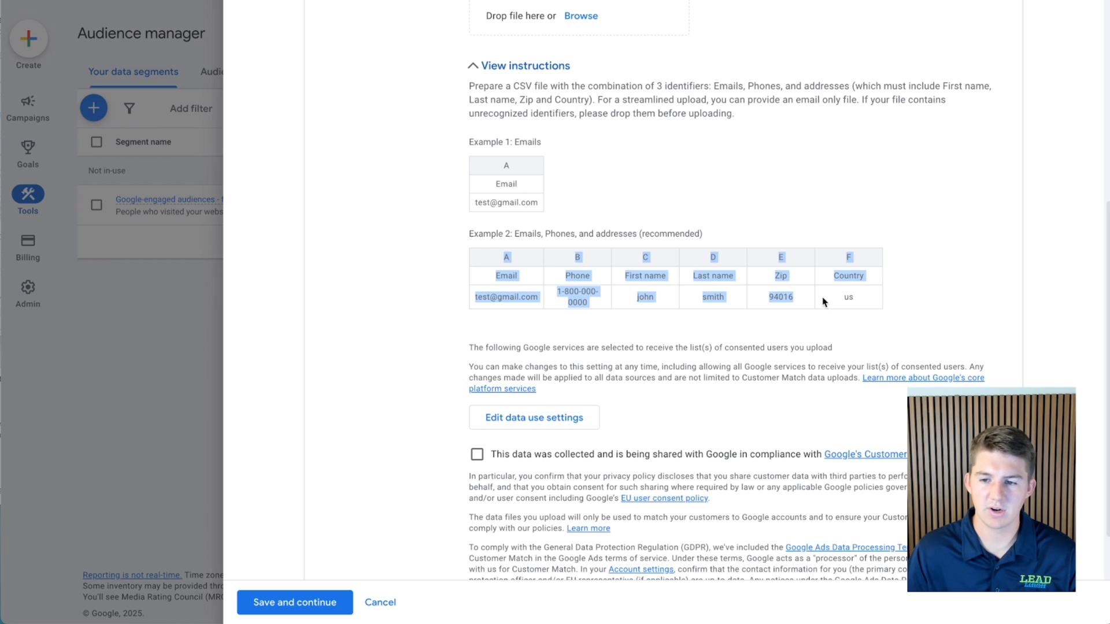
{"action": "left_click", "coordinate": [861, 299]}
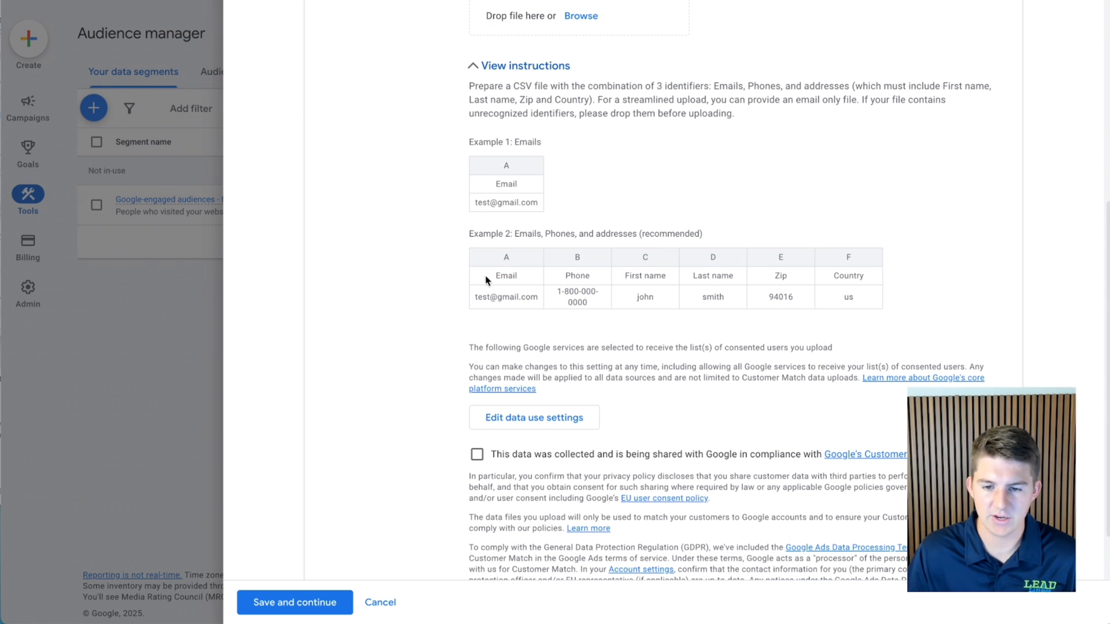
{"action": "double_click", "coordinate": [720, 276]}
{"action": "left_click", "coordinate": [782, 281]}
{"action": "left_click_drag", "start_coordinate": [847, 276], "coordinate": [853, 276]}
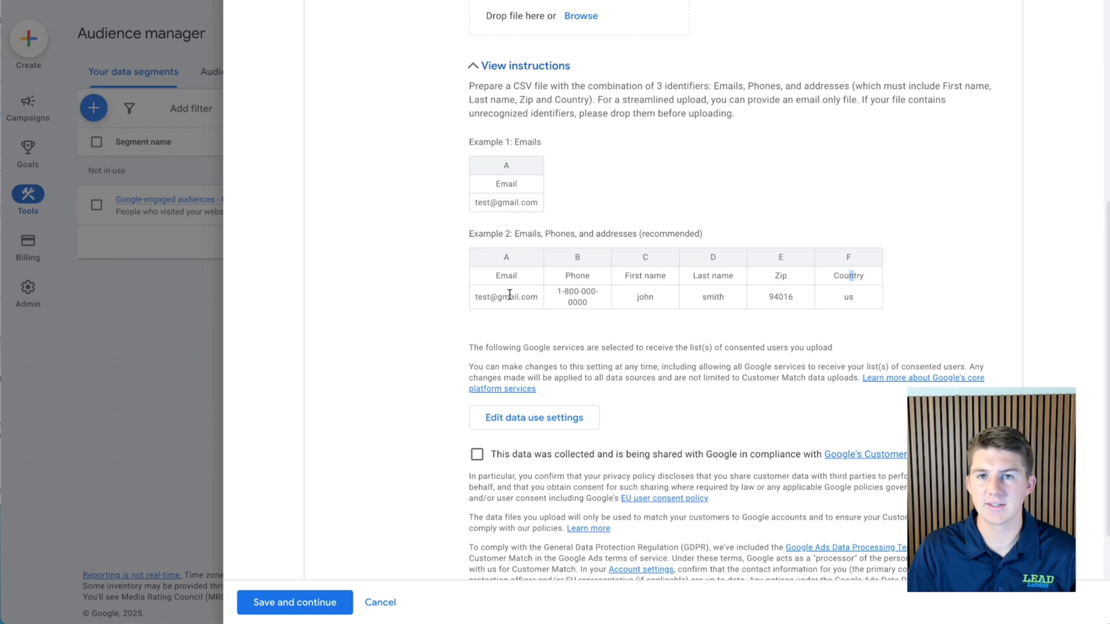
{"action": "left_click", "coordinate": [782, 327]}
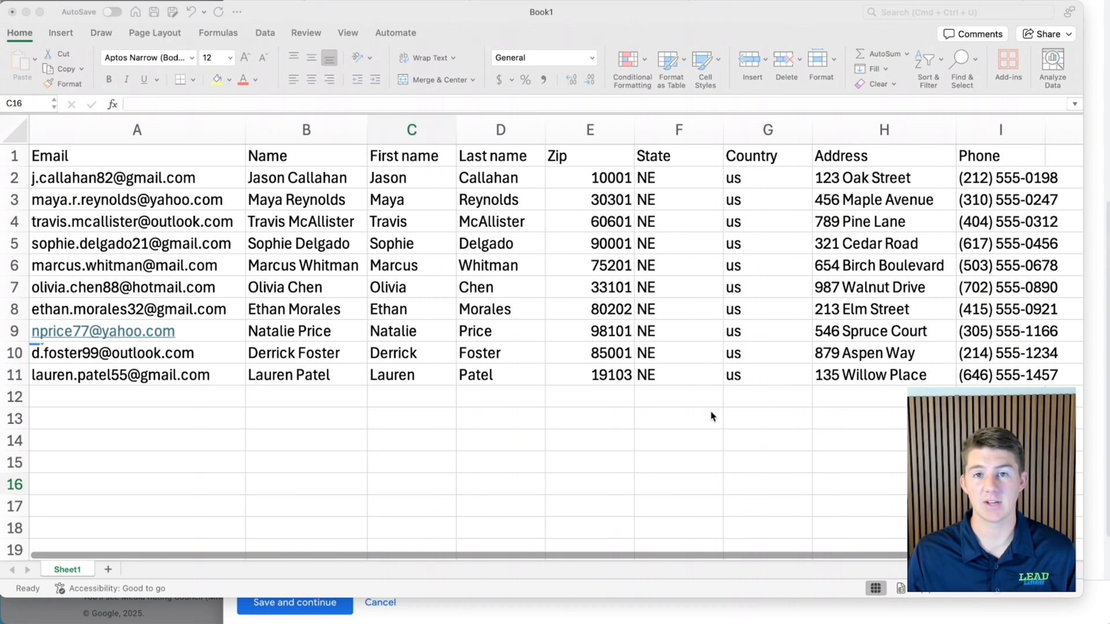
Switch to the customer spreadsheet in Excel and compare its header row with the recommended upload columns.
{"action": "left_click", "coordinate": [711, 417]}
{"action": "key", "text": "ctrl+Home"}
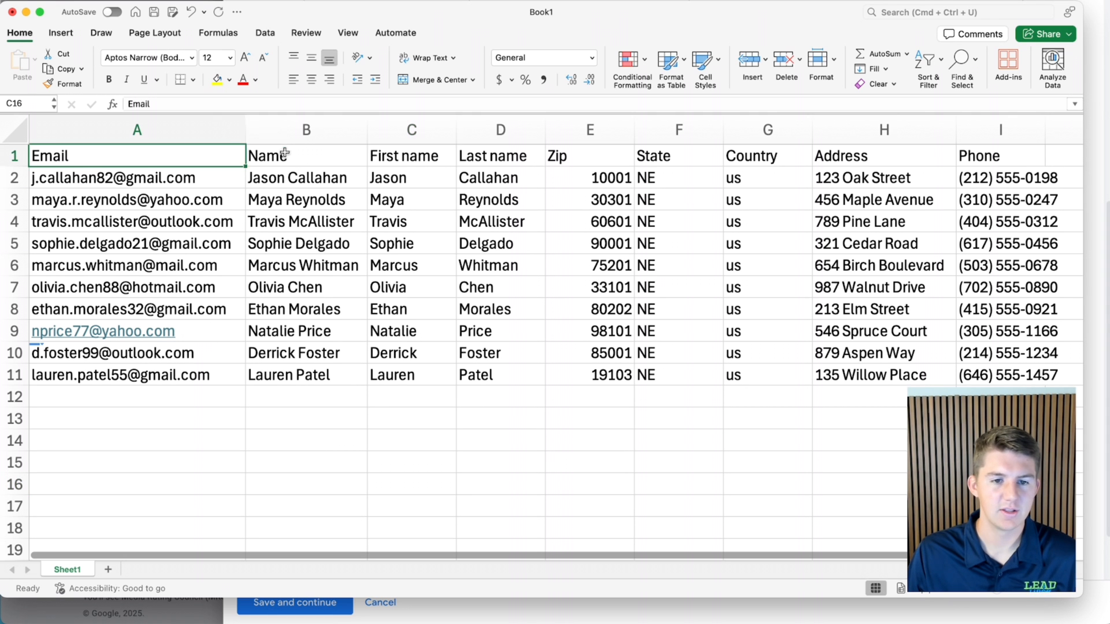
{"action": "key", "text": "super+shift+Right"}
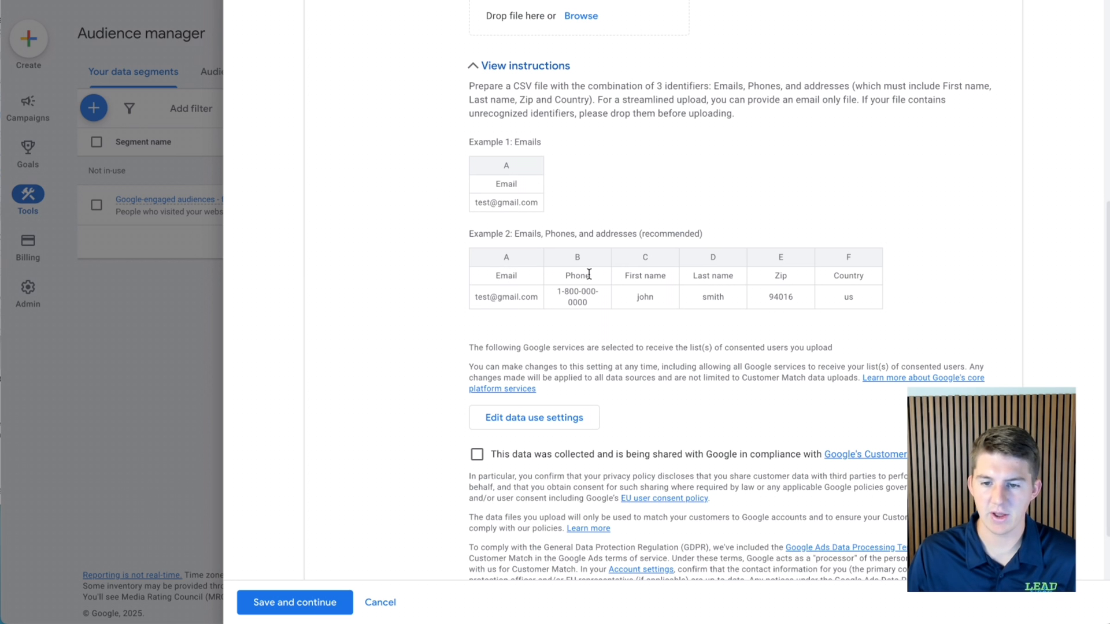
{"action": "left_click_drag", "start_coordinate": [710, 276], "coordinate": [797, 279]}
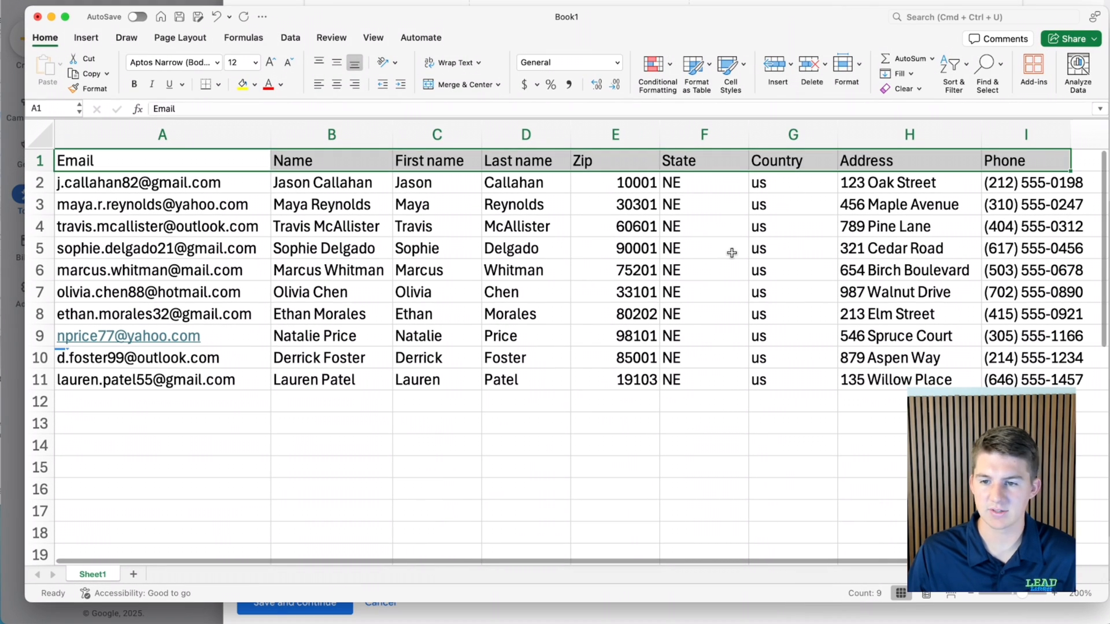
{"action": "left_click", "coordinate": [732, 253]}
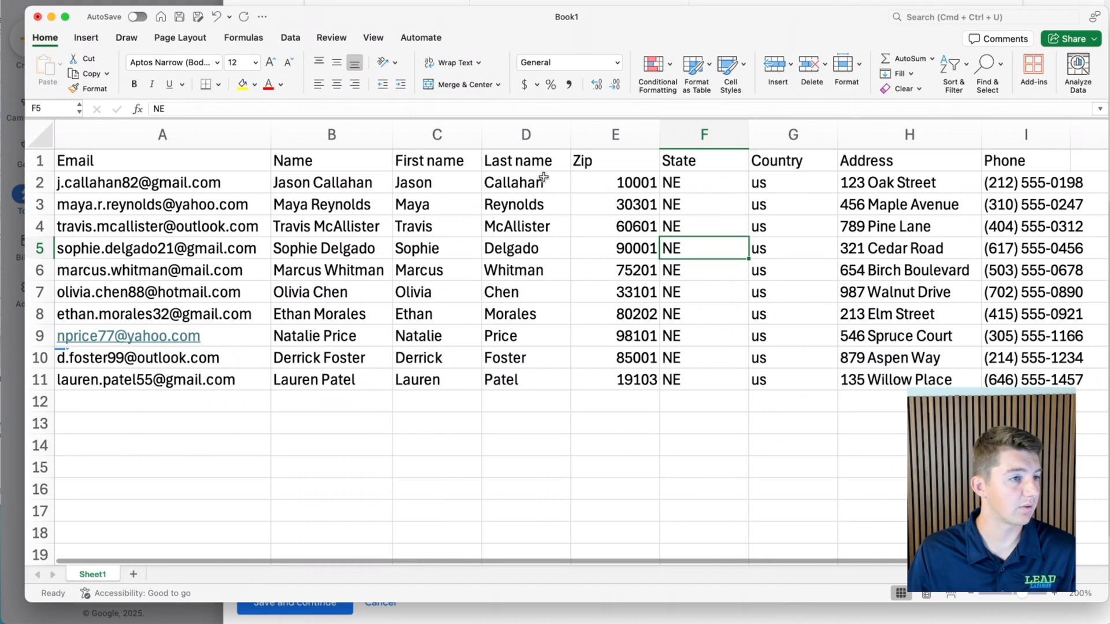
Save the workbook to Downloads as testdataforyt in CSV UTF-8 (Comma delimited) format.
{"action": "left_click", "coordinate": [178, 17]}
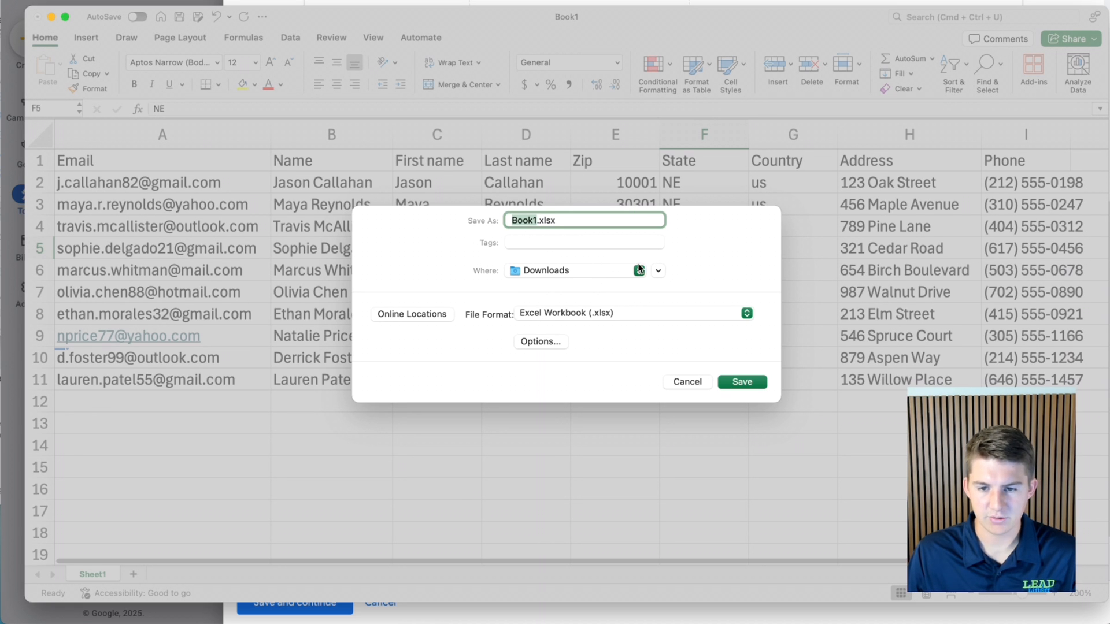
{"action": "type", "text": "testdatafory"}
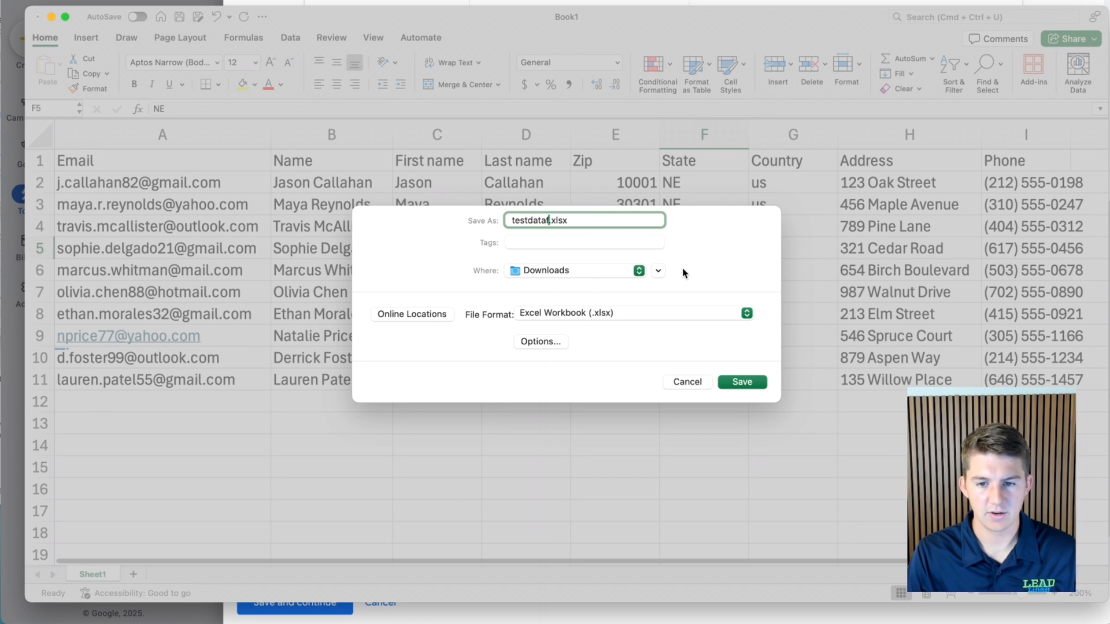
{"action": "type", "text": "t"}
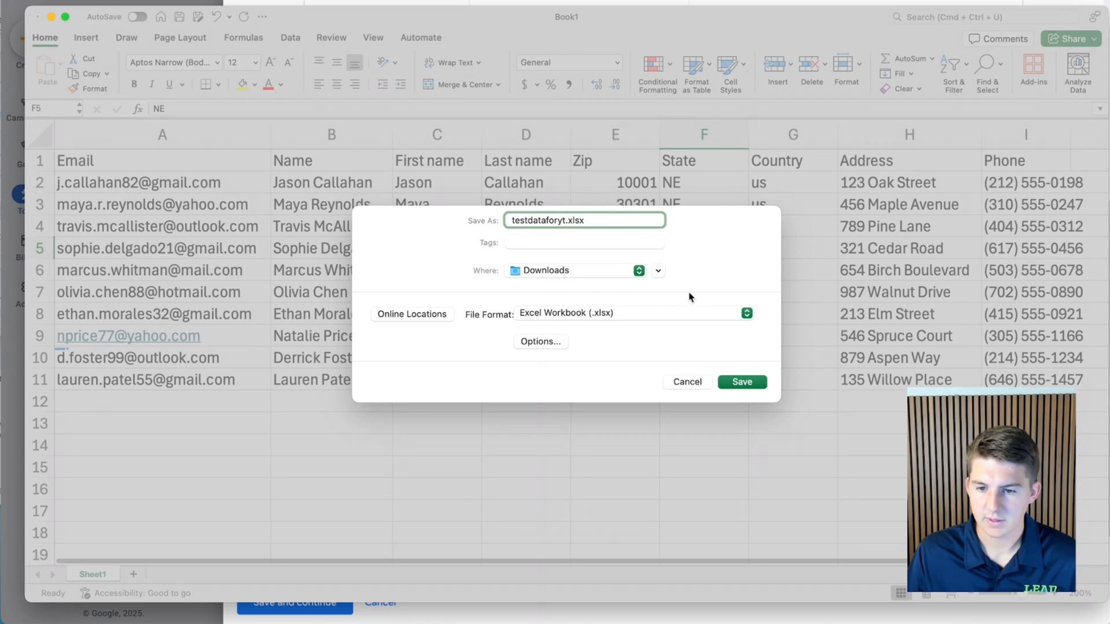
{"action": "left_click", "coordinate": [639, 313]}
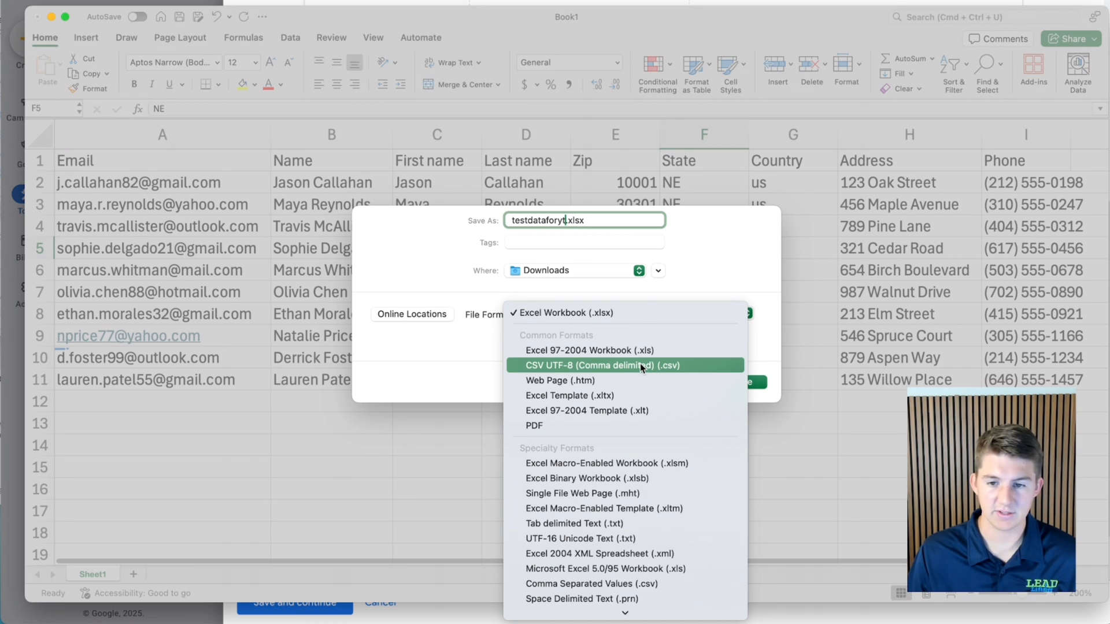
{"action": "left_click", "coordinate": [640, 363]}
{"action": "left_click", "coordinate": [746, 382]}
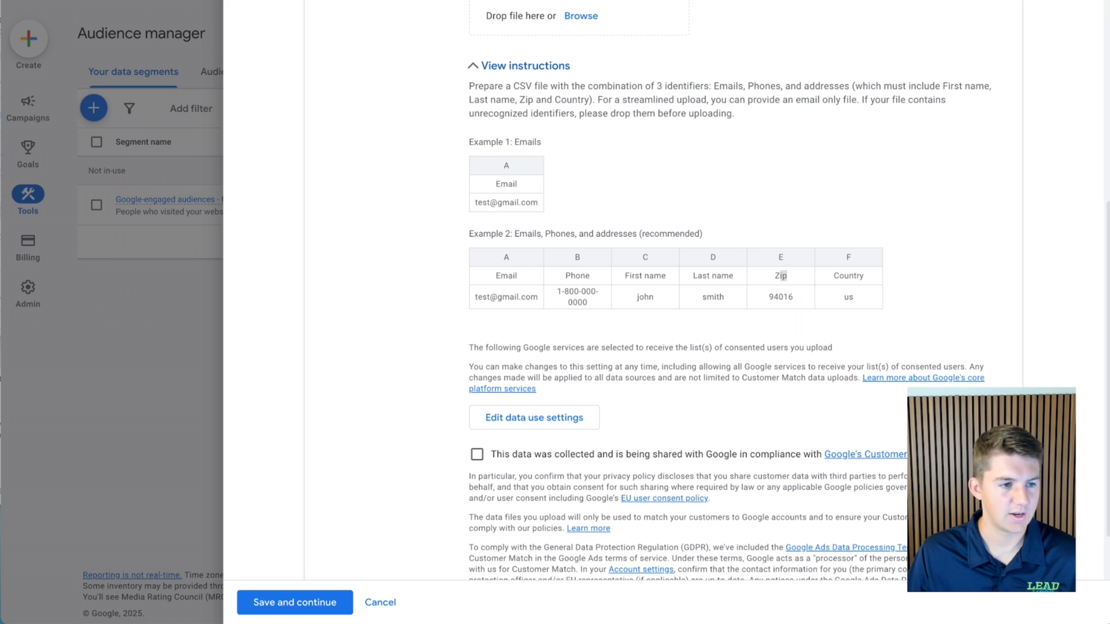
Attach testdataforyt.csv from Downloads as the segment's data to upload in Google Ads.
{"action": "scroll", "coordinate": [611, 136], "scroll_direction": "up", "scroll_amount": 4}
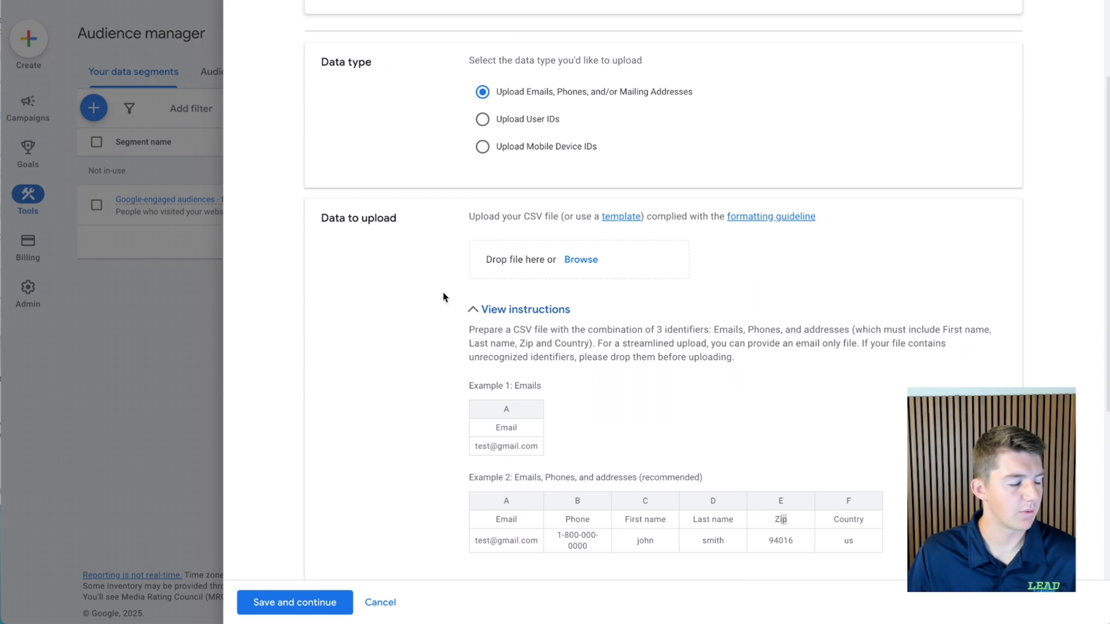
{"action": "left_click", "coordinate": [583, 260]}
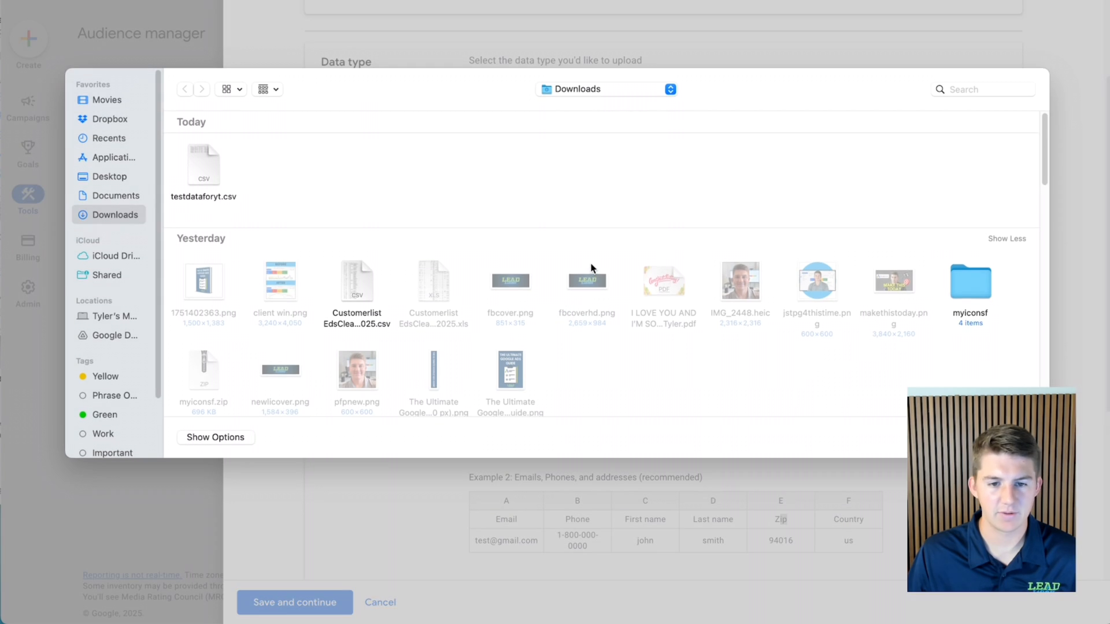
{"action": "left_click", "coordinate": [193, 169]}
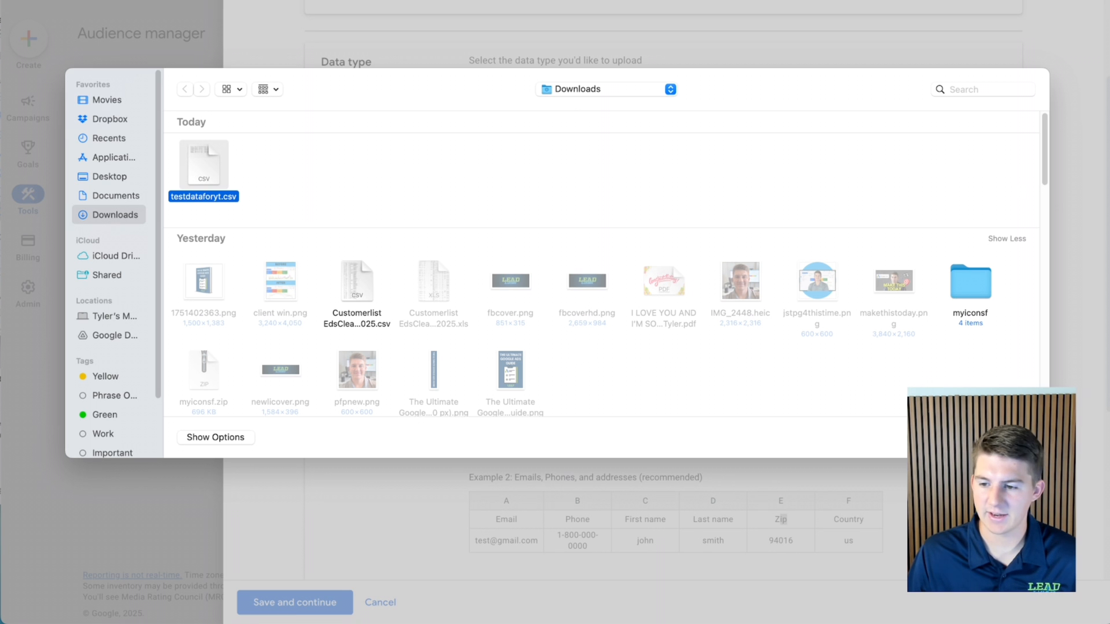
{"action": "left_click", "coordinate": [1014, 438]}
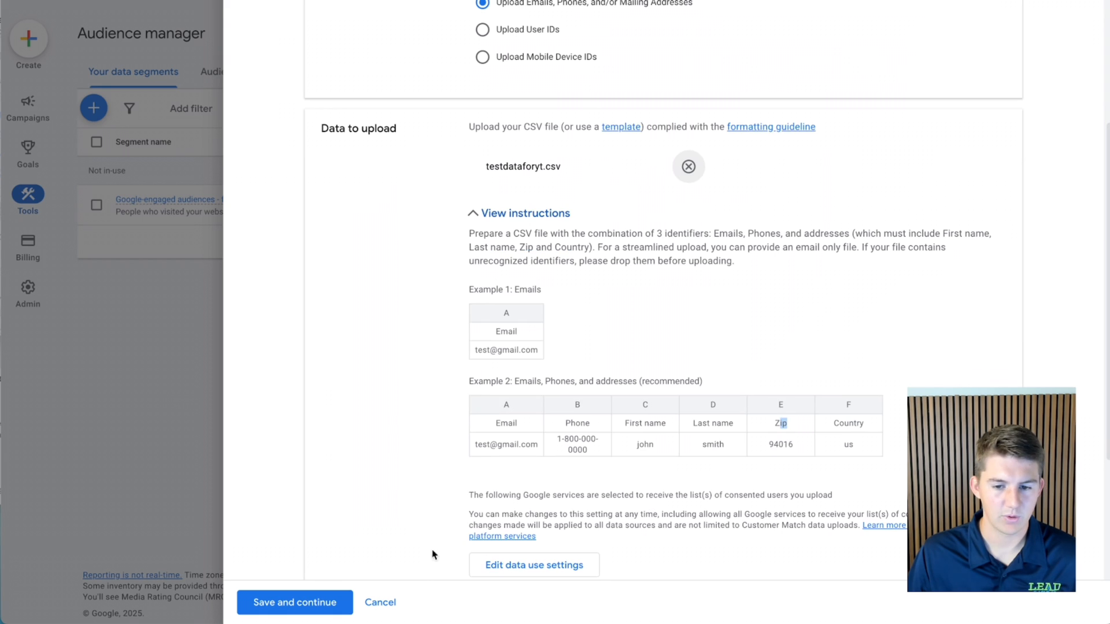
Confirm the data complies with Google's Customer Match policies, expand the membership duration setting, and submit the customer list.
{"action": "scroll", "coordinate": [388, 547], "scroll_direction": "down", "scroll_amount": 4}
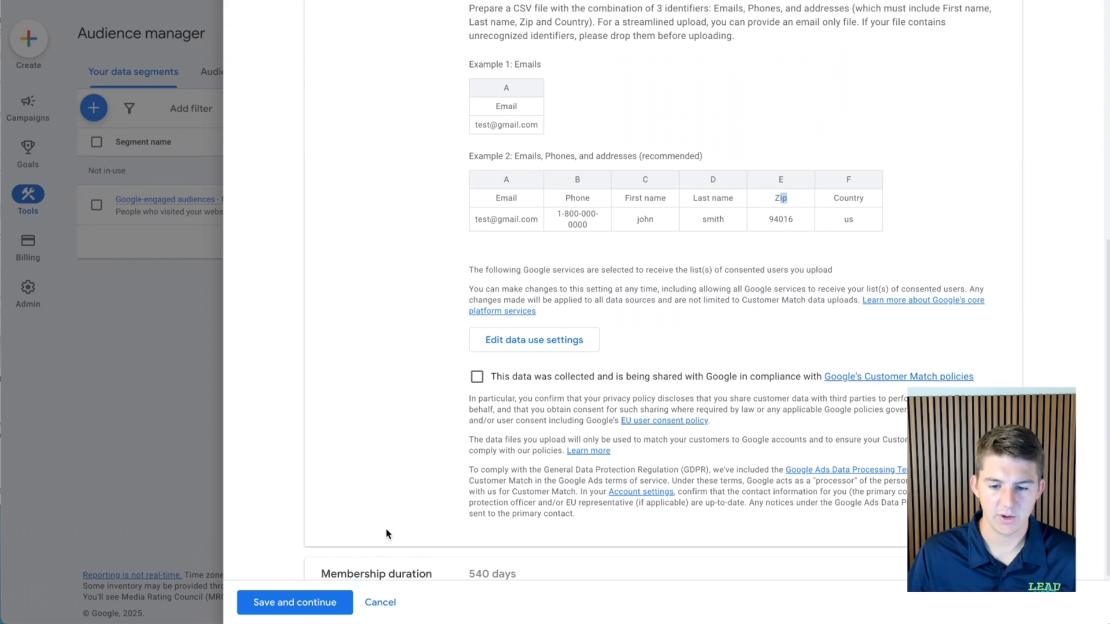
{"action": "left_click_drag", "start_coordinate": [497, 379], "coordinate": [817, 381]}
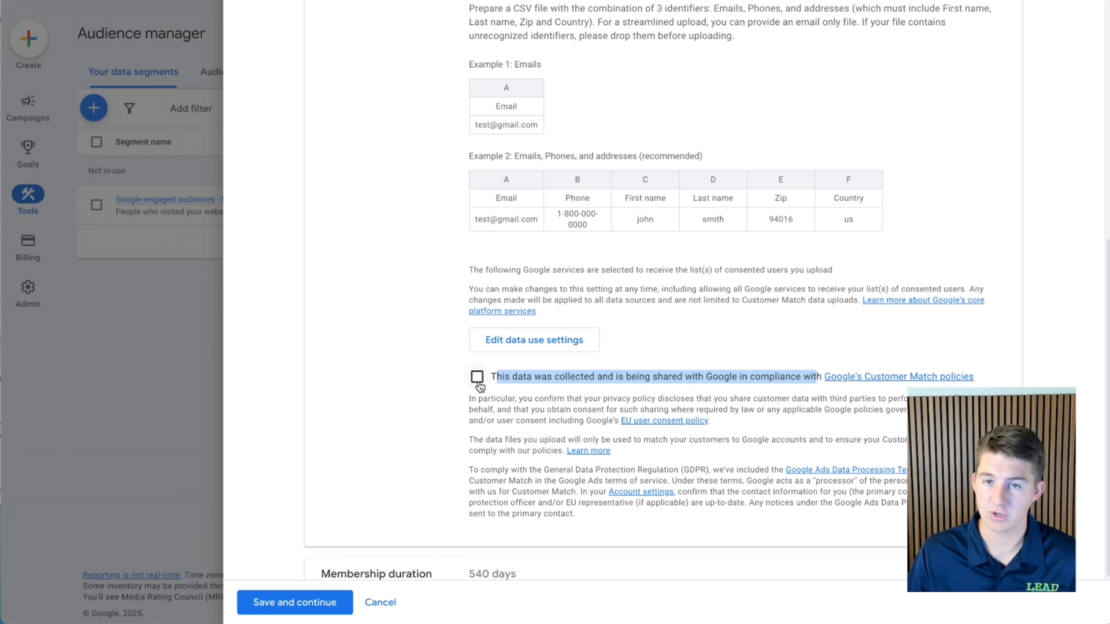
{"action": "left_click", "coordinate": [477, 381]}
{"action": "scroll", "coordinate": [376, 494], "scroll_direction": "down", "scroll_amount": 2}
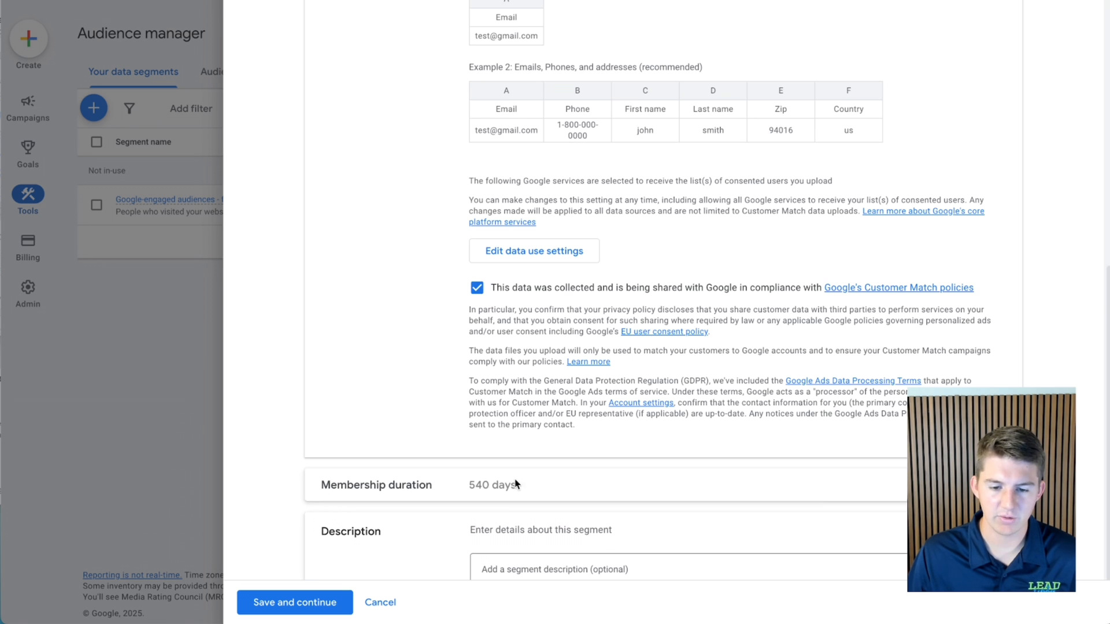
{"action": "left_click", "coordinate": [516, 484]}
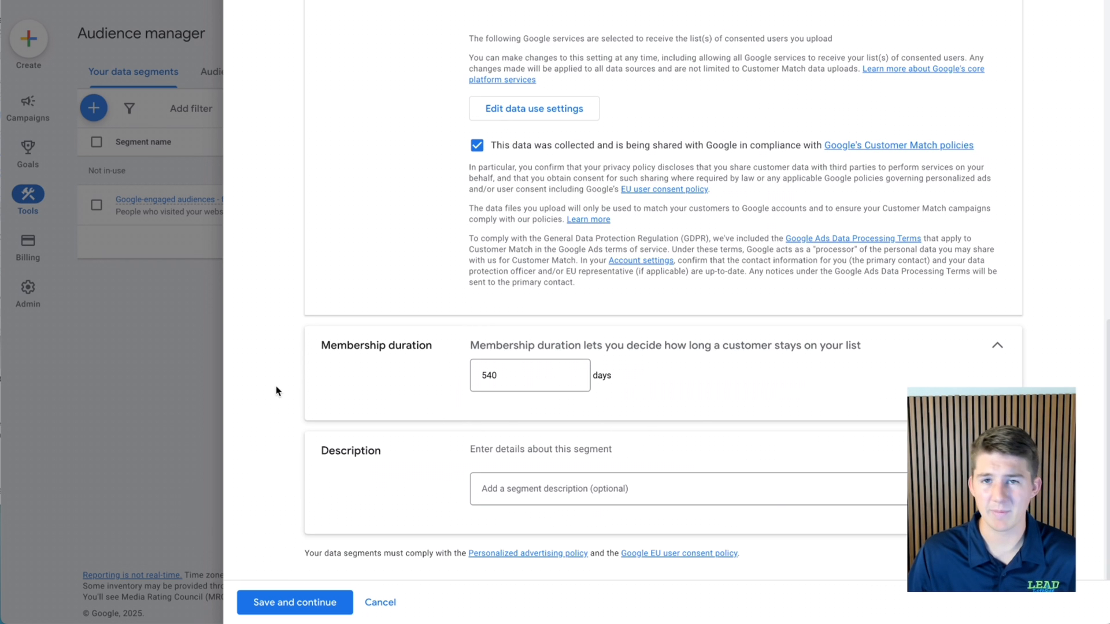
{"action": "left_click", "coordinate": [320, 612]}
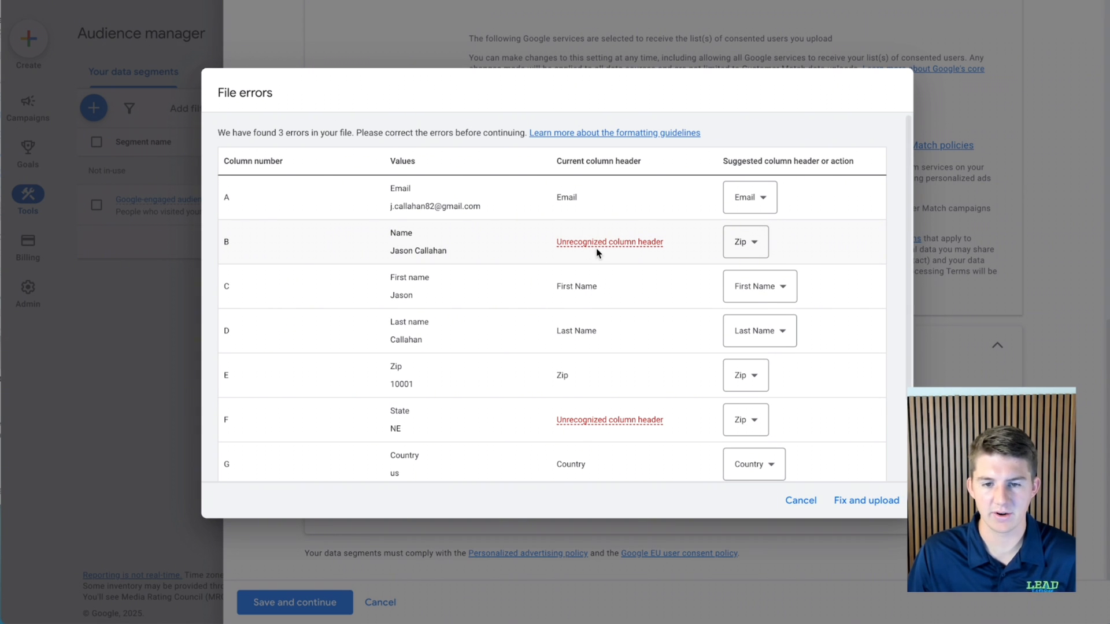
Fix the file errors by removing the unrecognized Name, State and Address columns, and upload the corrected file.
{"action": "left_click", "coordinate": [733, 256]}
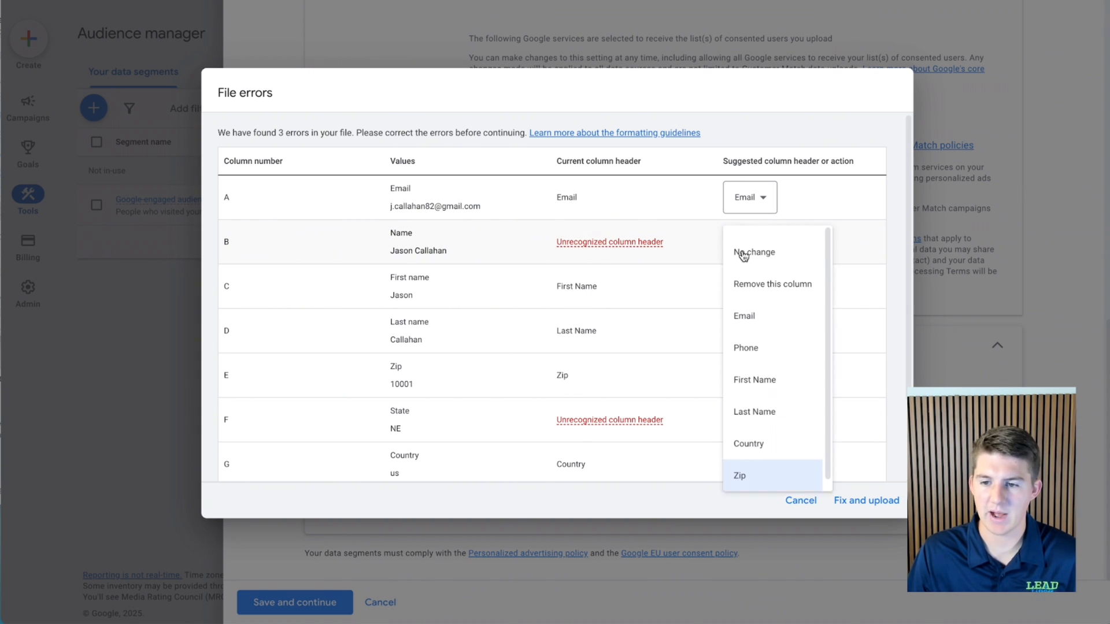
{"action": "left_click", "coordinate": [786, 288]}
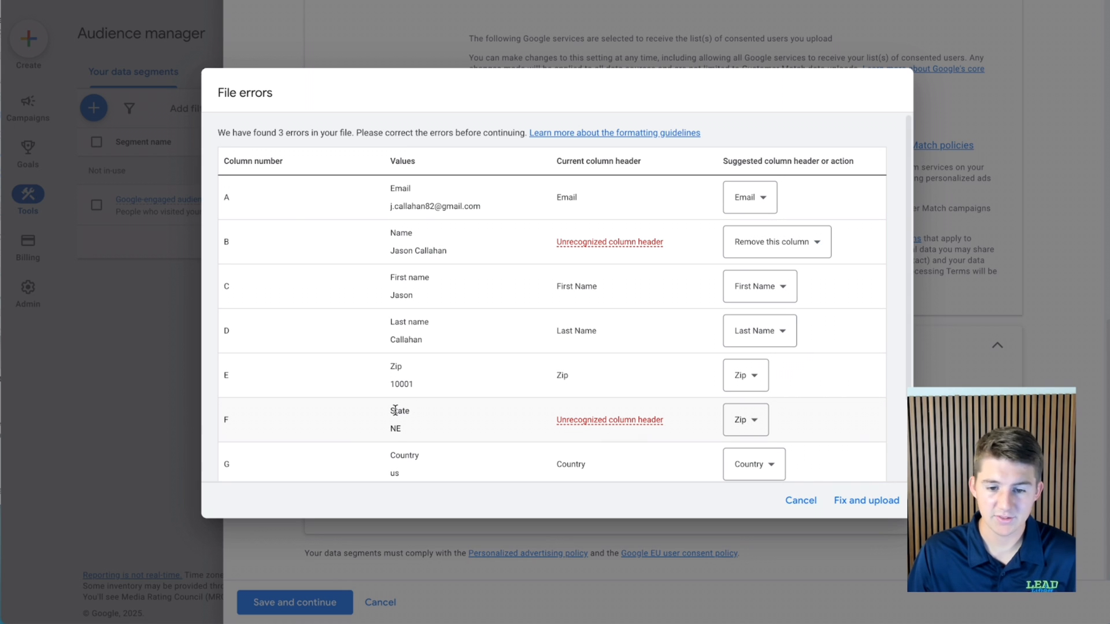
{"action": "scroll", "coordinate": [404, 408], "scroll_direction": "down", "scroll_amount": 1}
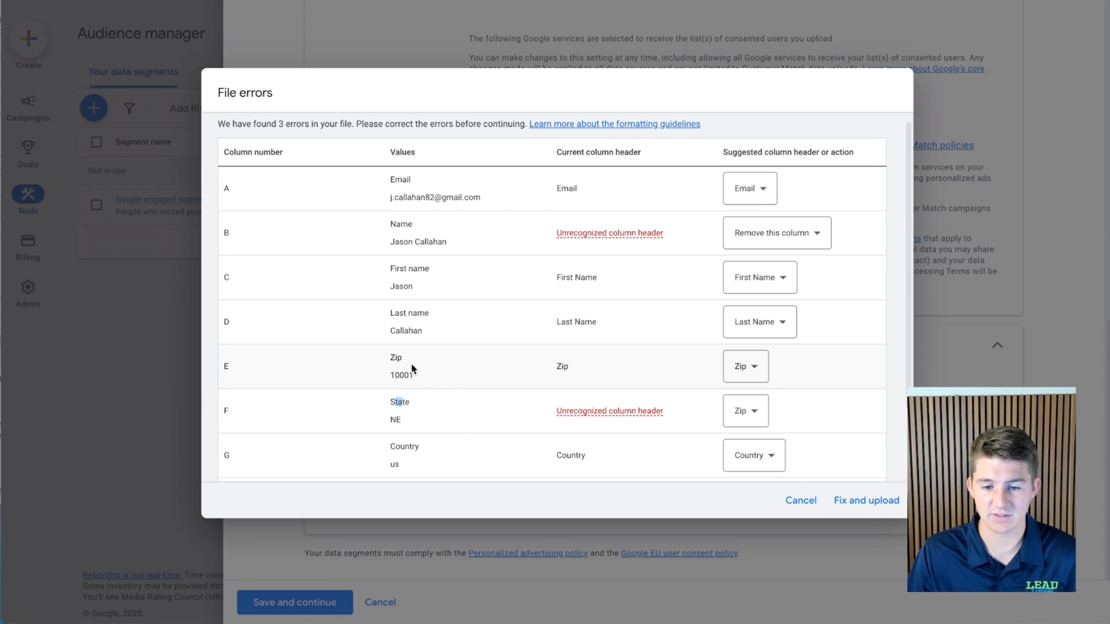
{"action": "left_click", "coordinate": [753, 412]}
{"action": "left_click", "coordinate": [778, 228]}
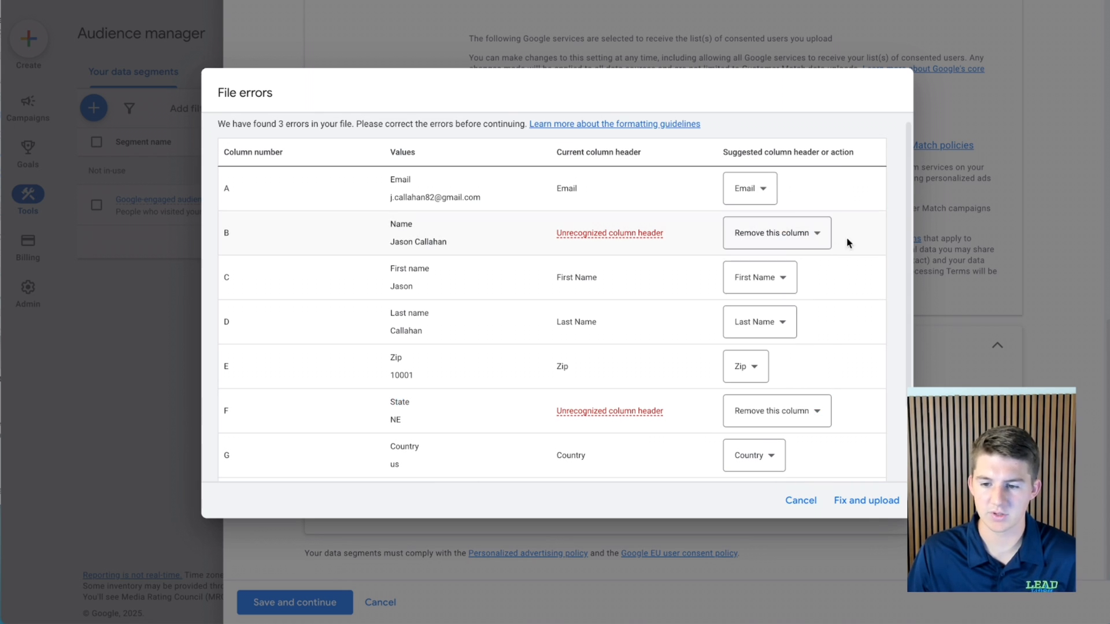
{"action": "scroll", "coordinate": [827, 347], "scroll_direction": "down", "scroll_amount": 3}
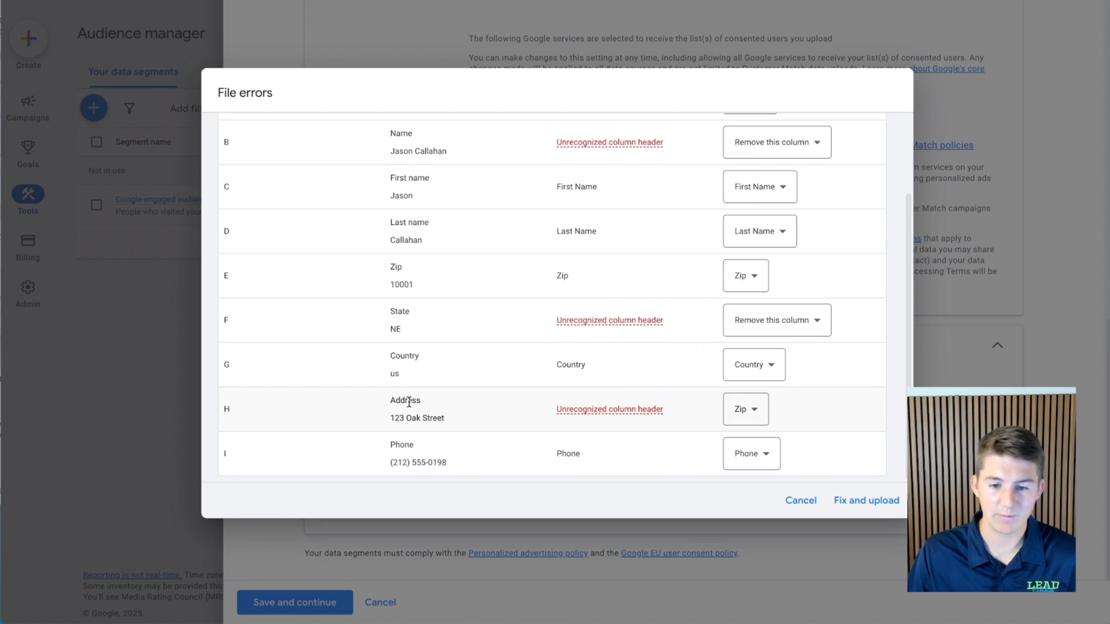
{"action": "left_click", "coordinate": [753, 413]}
{"action": "left_click", "coordinate": [769, 225]}
{"action": "scroll", "coordinate": [820, 426], "scroll_direction": "down", "scroll_amount": 3}
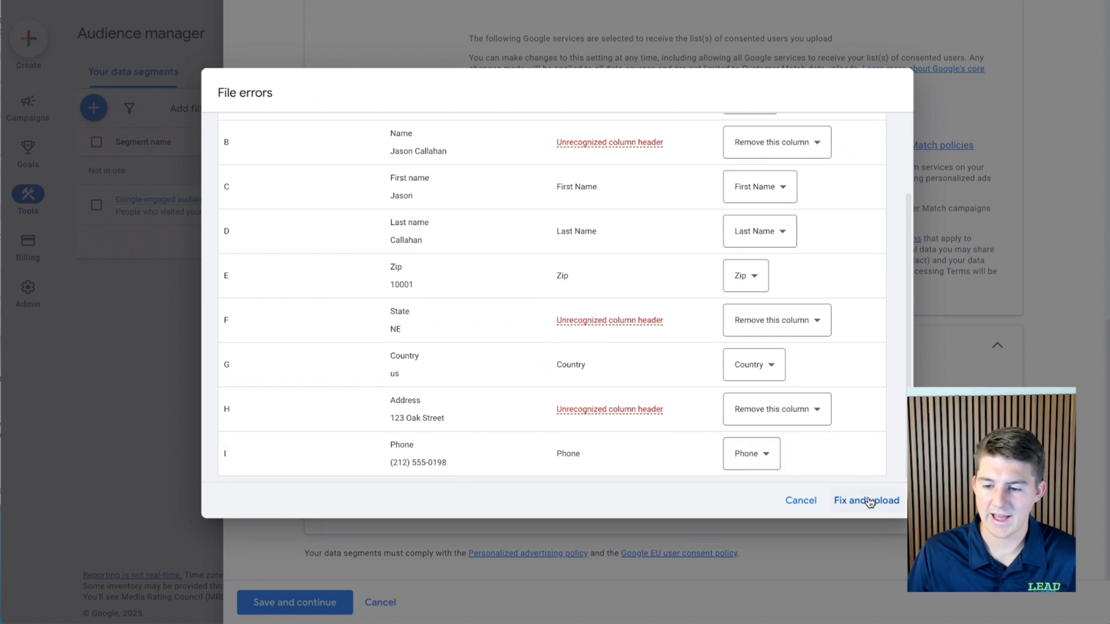
{"action": "left_click", "coordinate": [874, 501]}
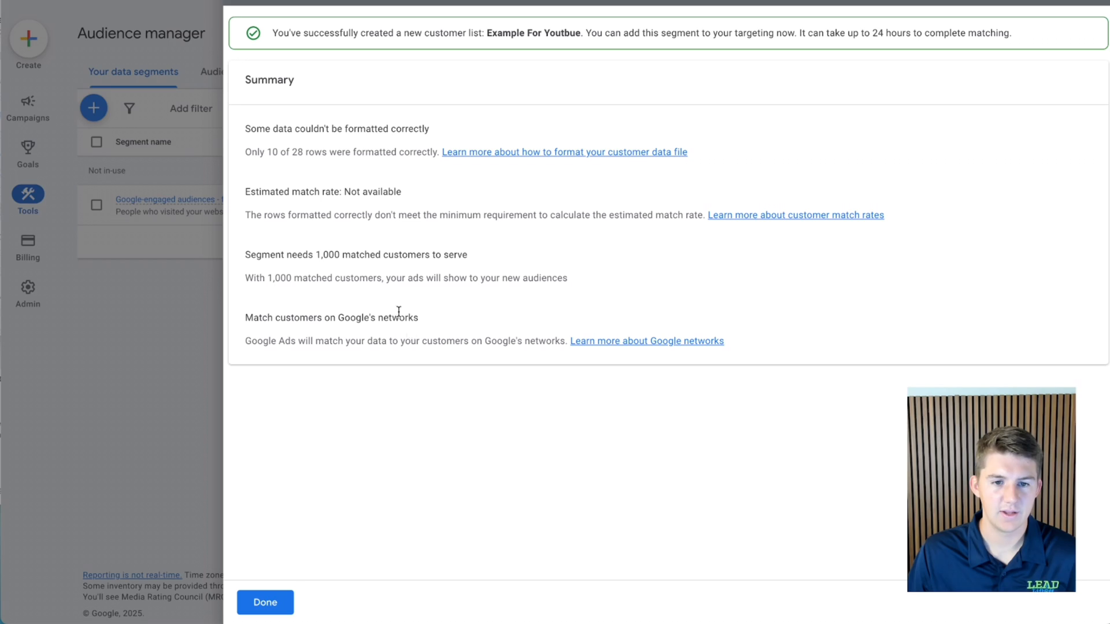
Examine the formatted row count in the upload summary and compare it with the customer rows in the Excel sheet.
{"action": "left_click_drag", "start_coordinate": [264, 152], "coordinate": [304, 152]}
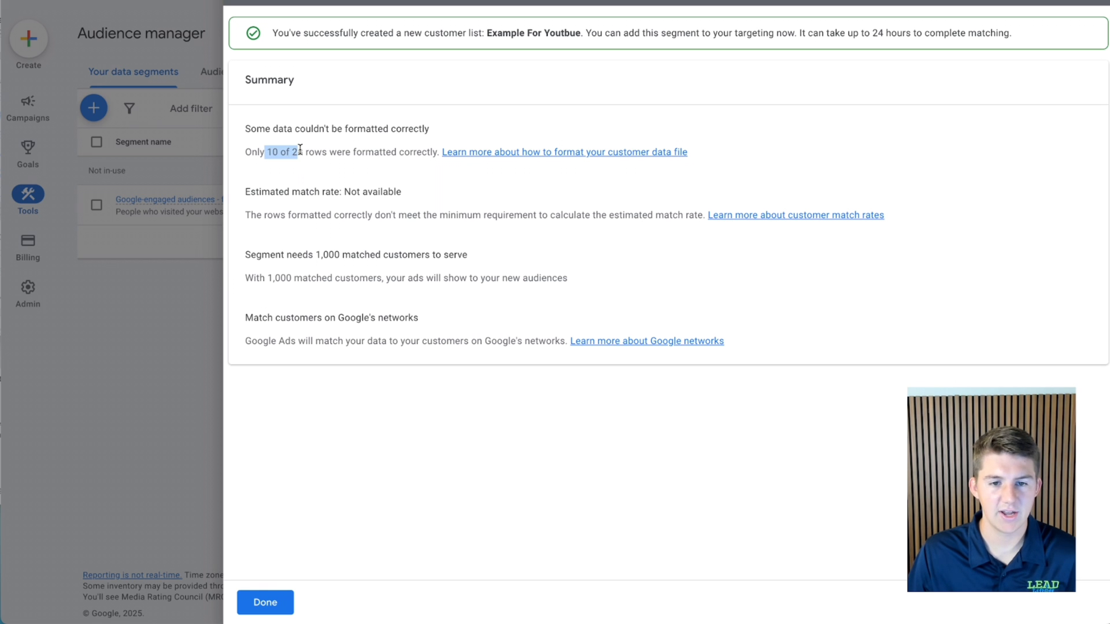
{"action": "left_click", "coordinate": [328, 149]}
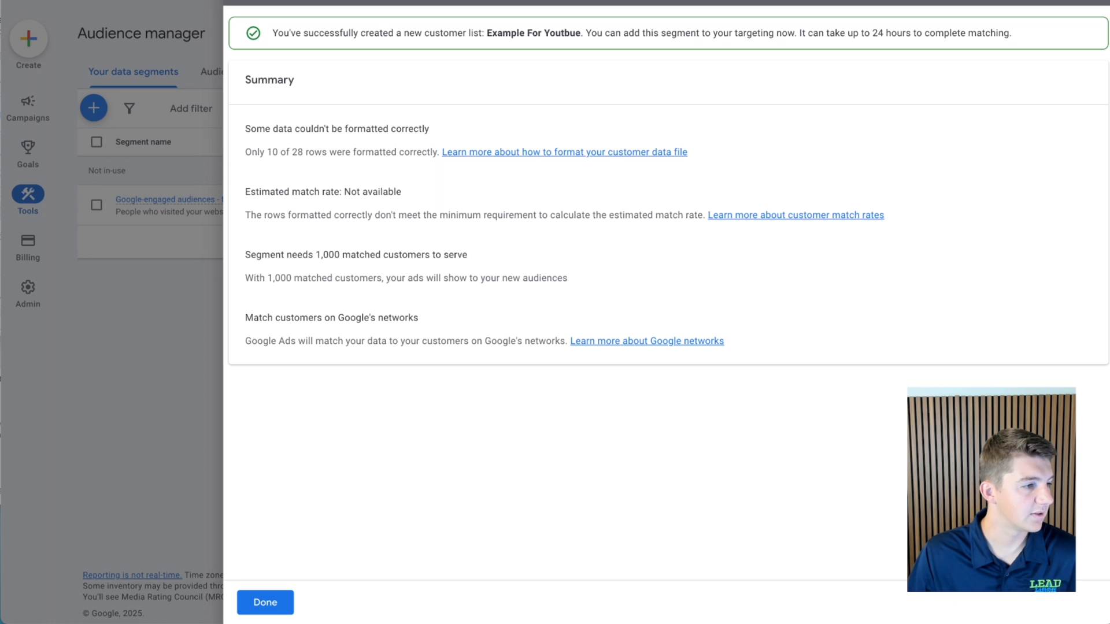
{"action": "key", "text": "super+Tab"}
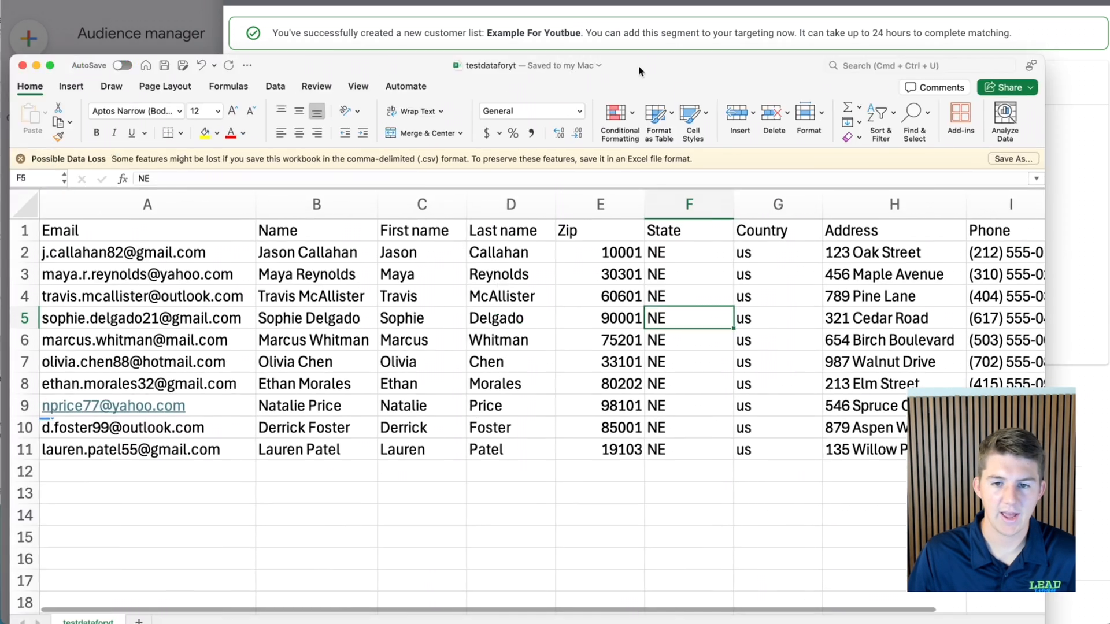
{"action": "left_click", "coordinate": [289, 397]}
{"action": "left_click_drag", "start_coordinate": [289, 398], "coordinate": [297, 202]}
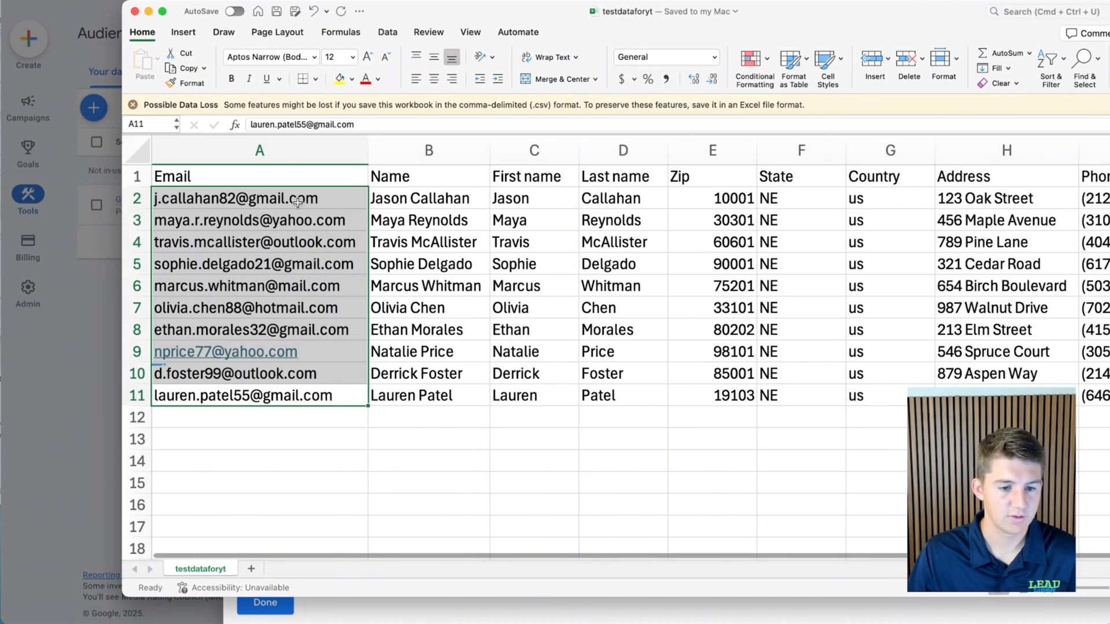
{"action": "left_click", "coordinate": [455, 474]}
{"action": "scroll", "coordinate": [445, 463], "scroll_direction": "down", "scroll_amount": 6}
{"action": "scroll", "coordinate": [670, 382], "scroll_direction": "right", "scroll_amount": 2}
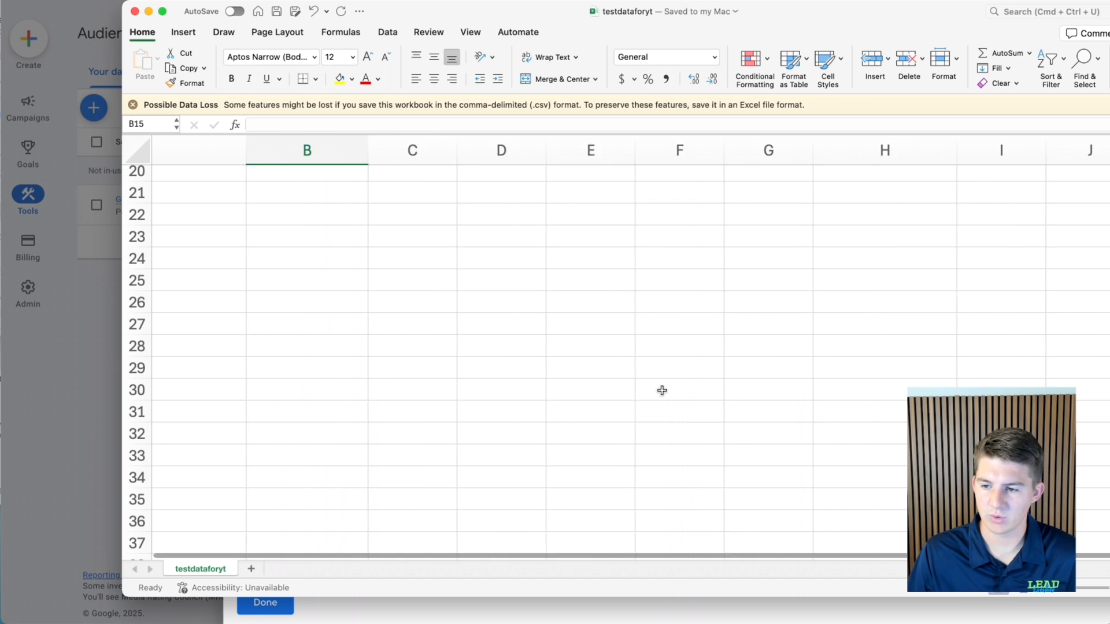
{"action": "scroll", "coordinate": [662, 389], "scroll_direction": "up", "scroll_amount": 6}
{"action": "scroll", "coordinate": [445, 422], "scroll_direction": "left", "scroll_amount": 2}
{"action": "left_click_drag", "start_coordinate": [503, 456], "coordinate": [751, 492]}
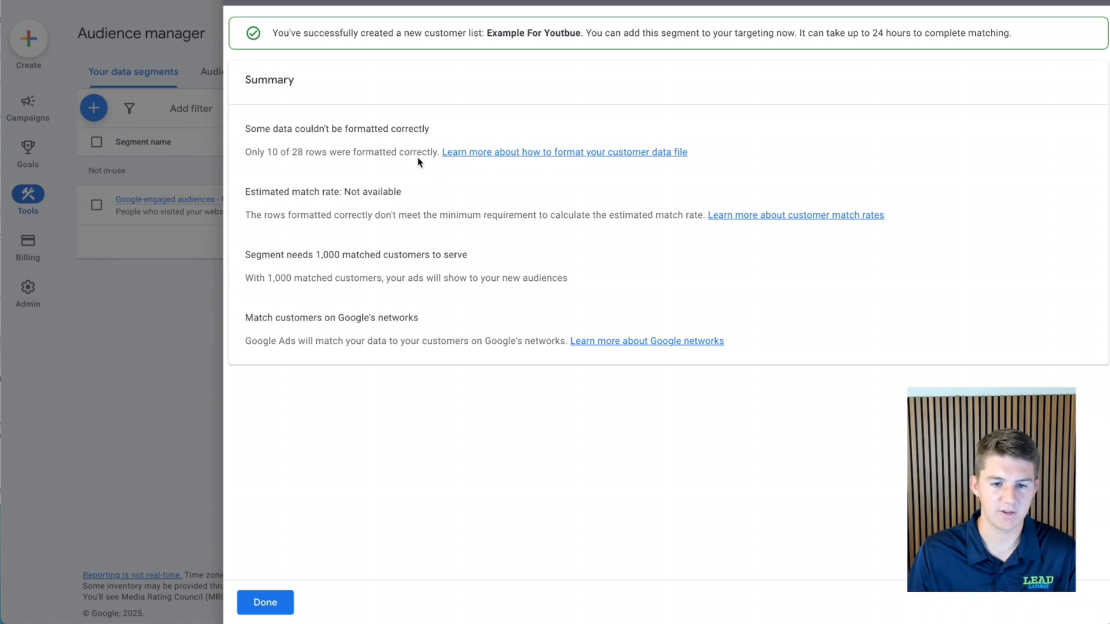
Close the Google Ads upload summary and check the new segment's Search size in the data segments table.
{"action": "left_click", "coordinate": [263, 601]}
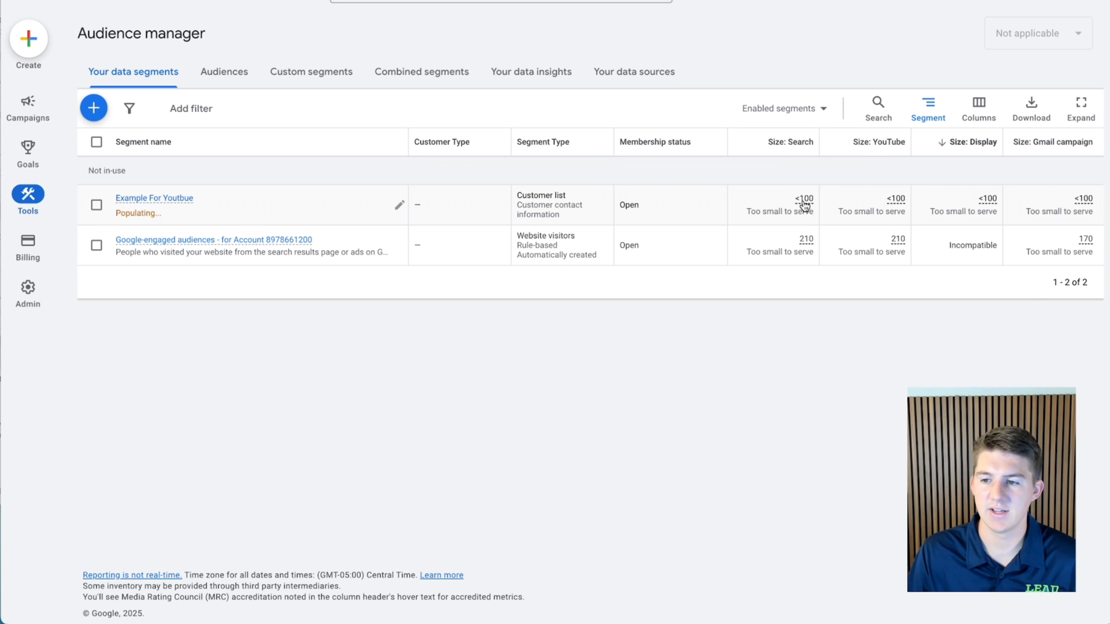
{"action": "mouse_move", "coordinate": [804, 204]}
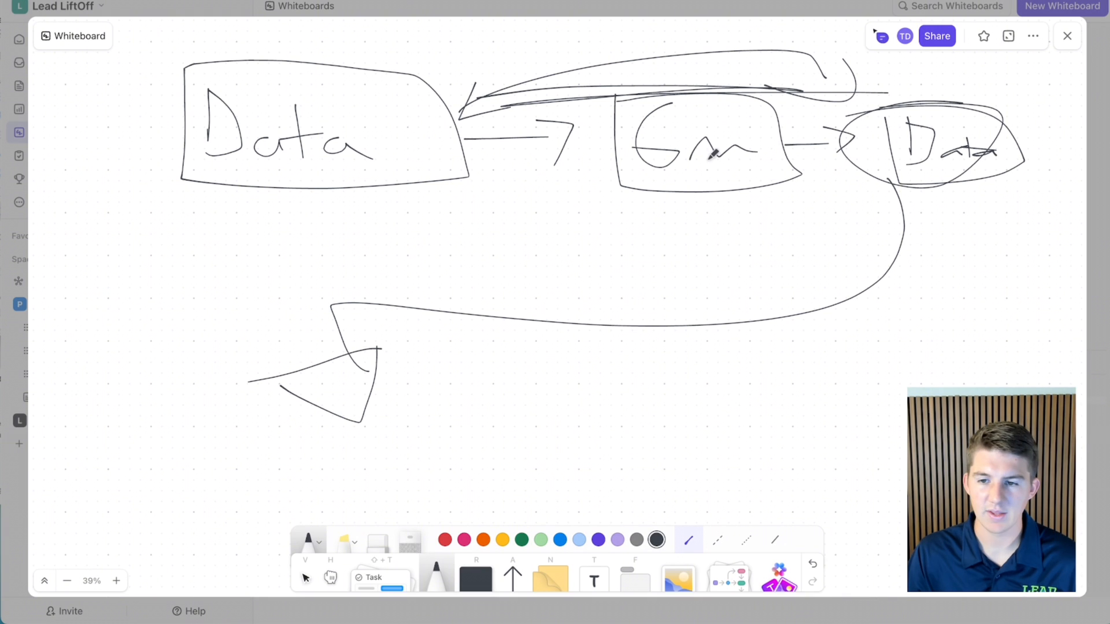
Switch to the whiteboard and draw a short pen stroke over the upper edge of the Gm box.
{"action": "mouse_move", "coordinate": [722, 84]}
{"action": "left_mouse_down"}
{"action": "mouse_move", "coordinate": [560, 141]}
{"action": "mouse_move", "coordinate": [636, 96]}
{"action": "mouse_move", "coordinate": [631, 113]}
{"action": "left_mouse_up"}
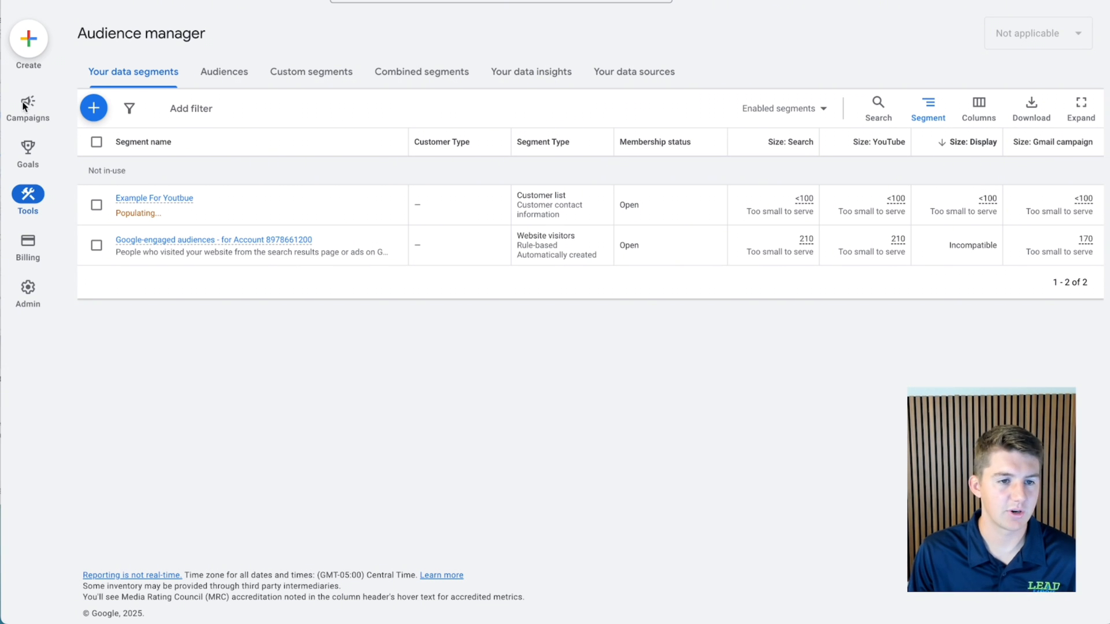
Start a new Google Ads campaign without guidance and choose Performance Max as its type.
{"action": "mouse_move", "coordinate": [27, 105]}
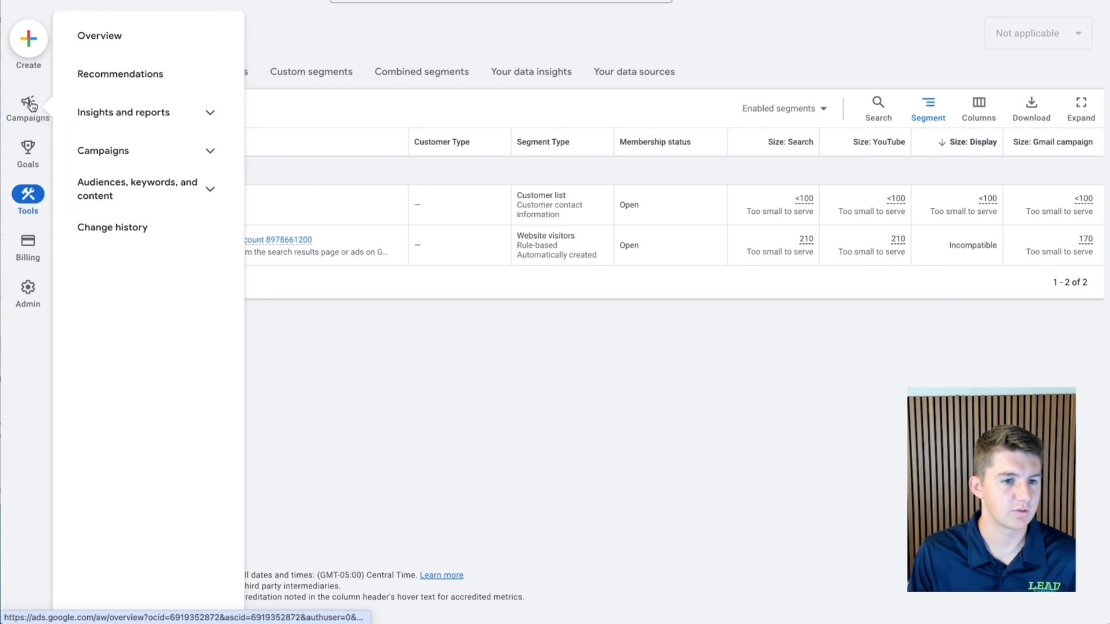
{"action": "left_click", "coordinate": [26, 109]}
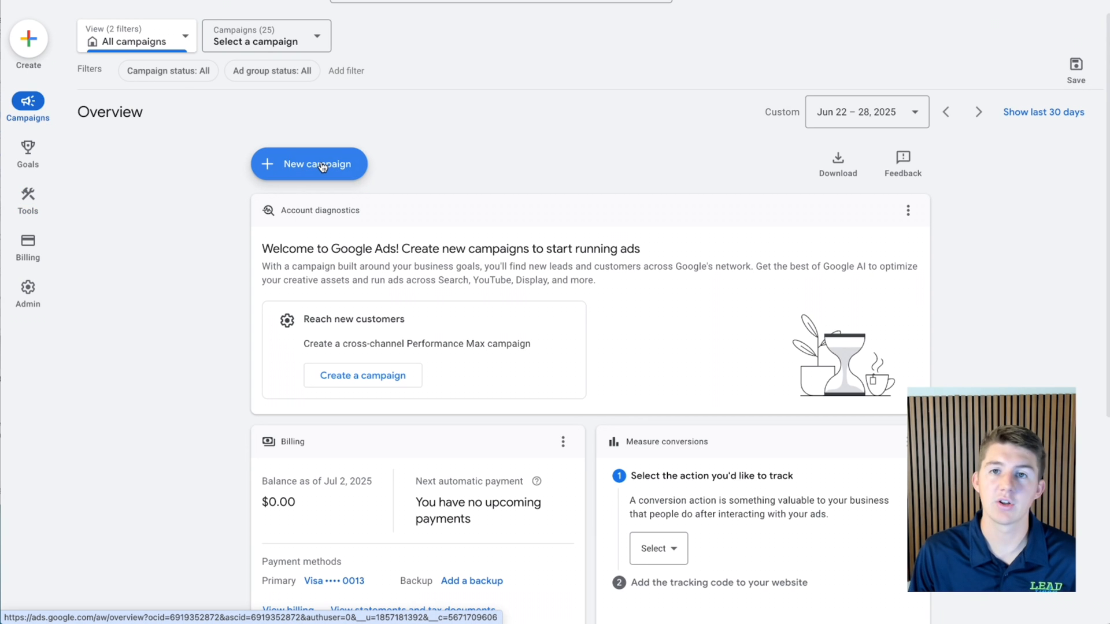
{"action": "left_click", "coordinate": [322, 166]}
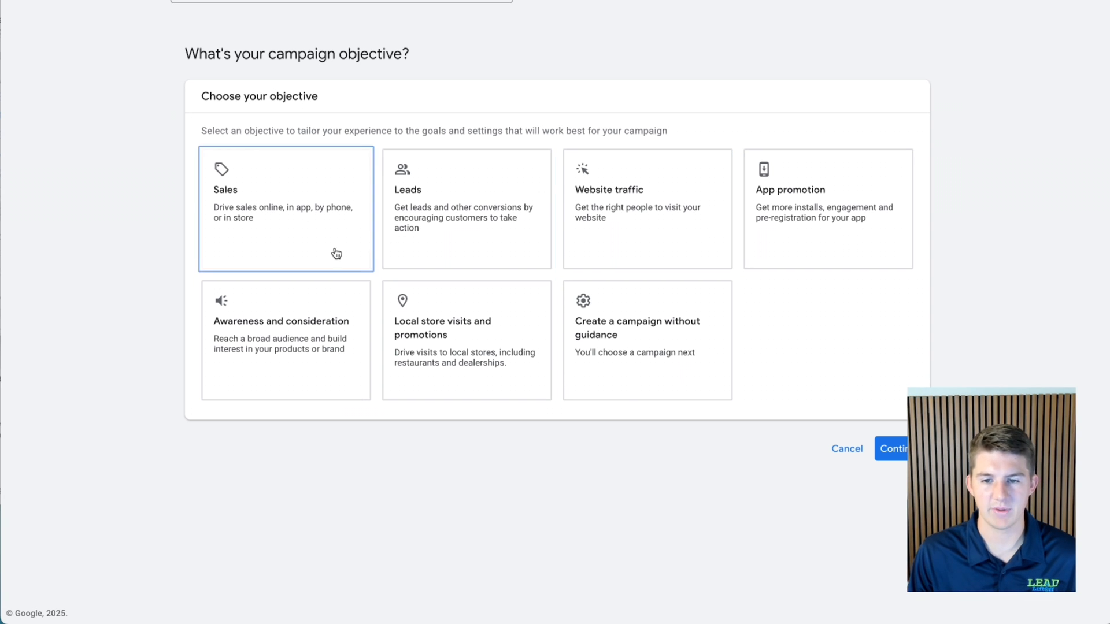
{"action": "left_click", "coordinate": [644, 351]}
{"action": "scroll", "coordinate": [643, 351], "scroll_direction": "down", "scroll_amount": 5}
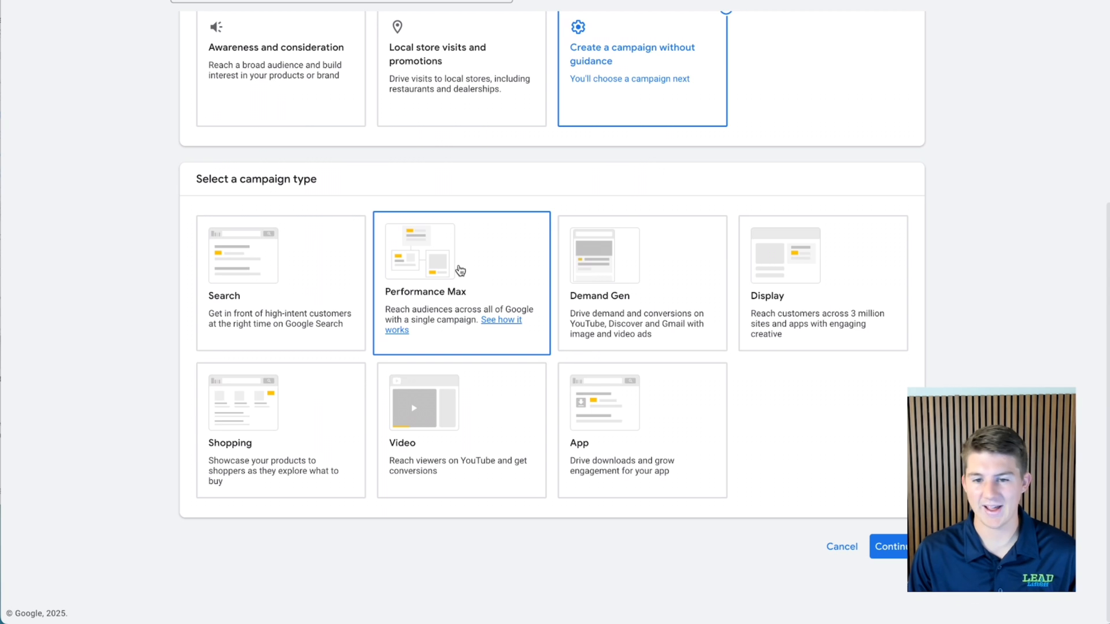
{"action": "left_click", "coordinate": [460, 271]}
Set the final URL where people go after clicking the ads to leadliftoff.com.
{"action": "scroll", "coordinate": [405, 301], "scroll_direction": "down", "scroll_amount": 5}
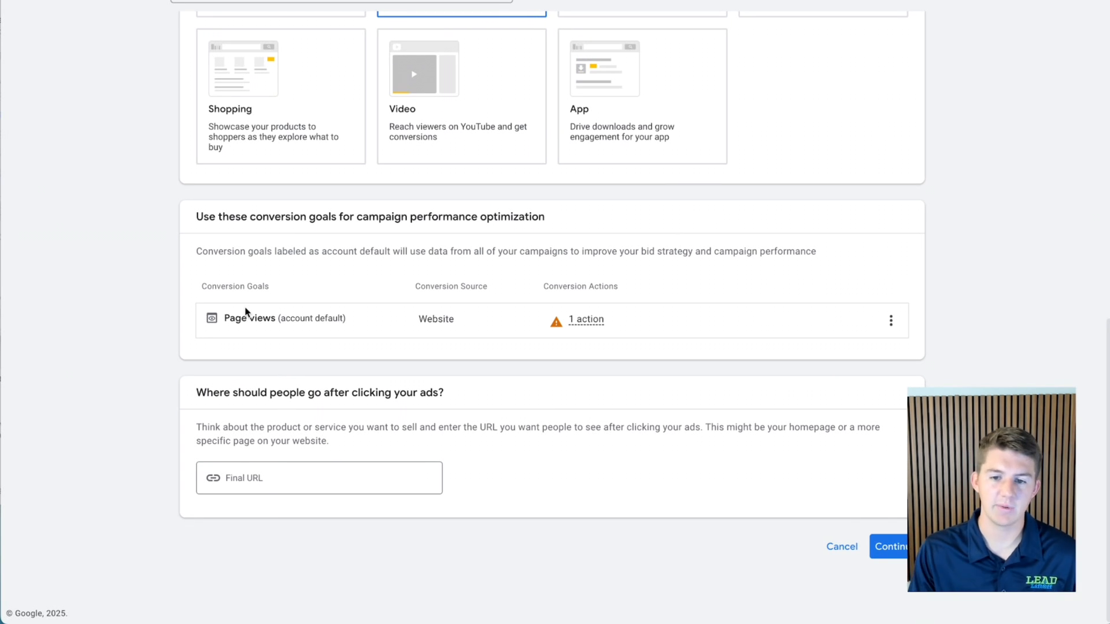
{"action": "left_click", "coordinate": [355, 479]}
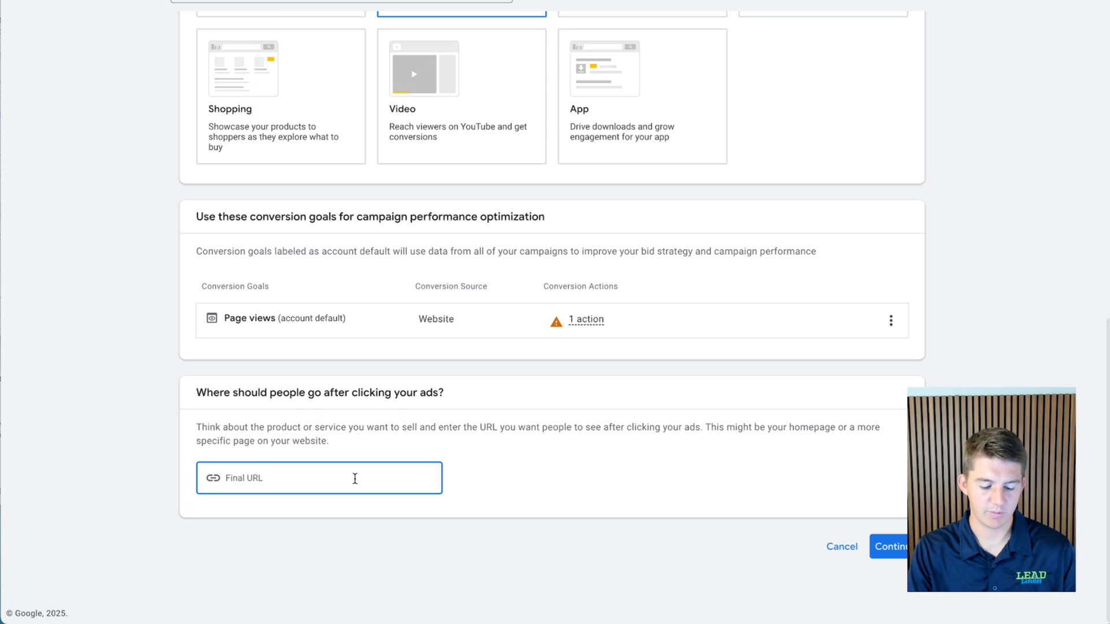
{"action": "type", "text": "leadliftoff.com"}
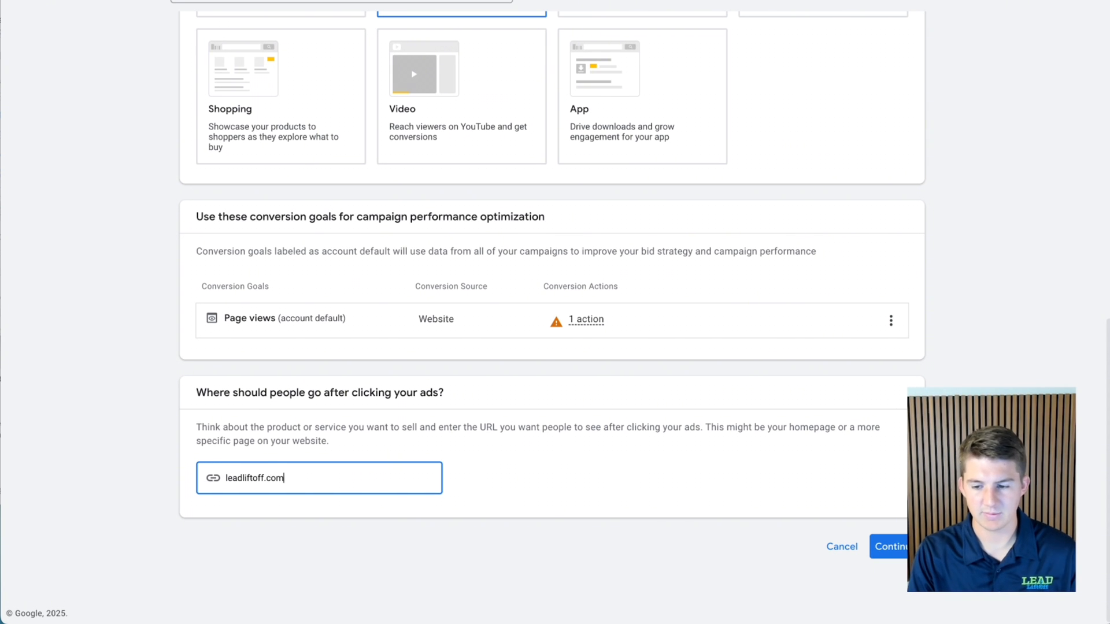
{"action": "left_click", "coordinate": [272, 446]}
Name the campaign Example Retargeting Campaign and continue to the bidding settings.
{"action": "scroll", "coordinate": [272, 446], "scroll_direction": "down", "scroll_amount": 3}
{"action": "left_click_drag", "start_coordinate": [293, 463], "coordinate": [125, 453]}
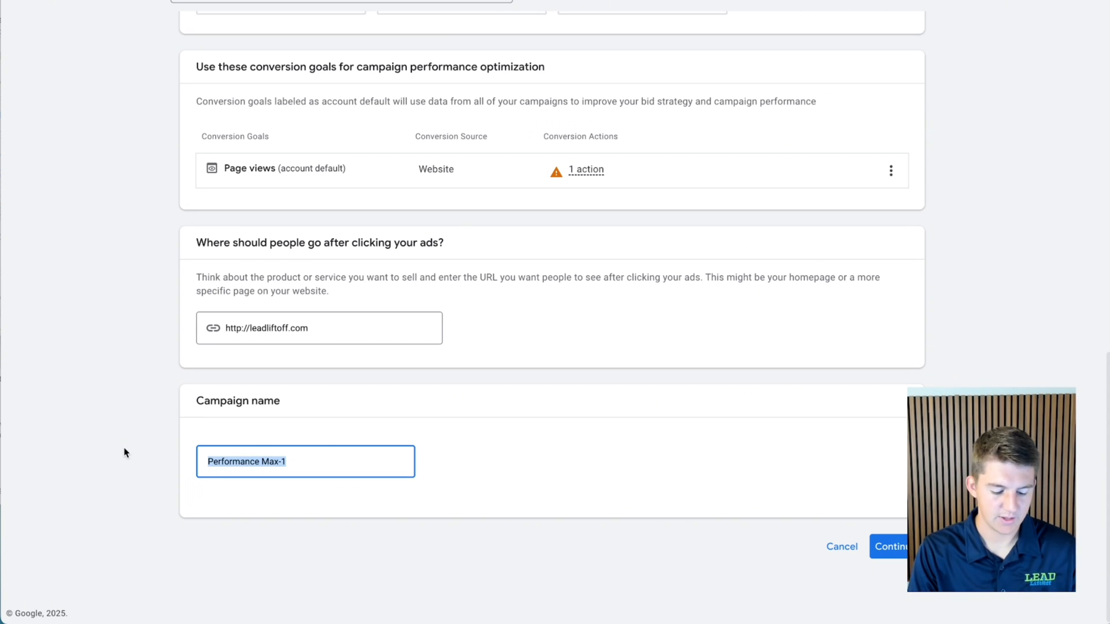
{"action": "type", "text": "Test"}
{"action": "key", "text": "BackSpace"}
{"action": "key", "text": "BackSpace"}
{"action": "type", "text": "E"}
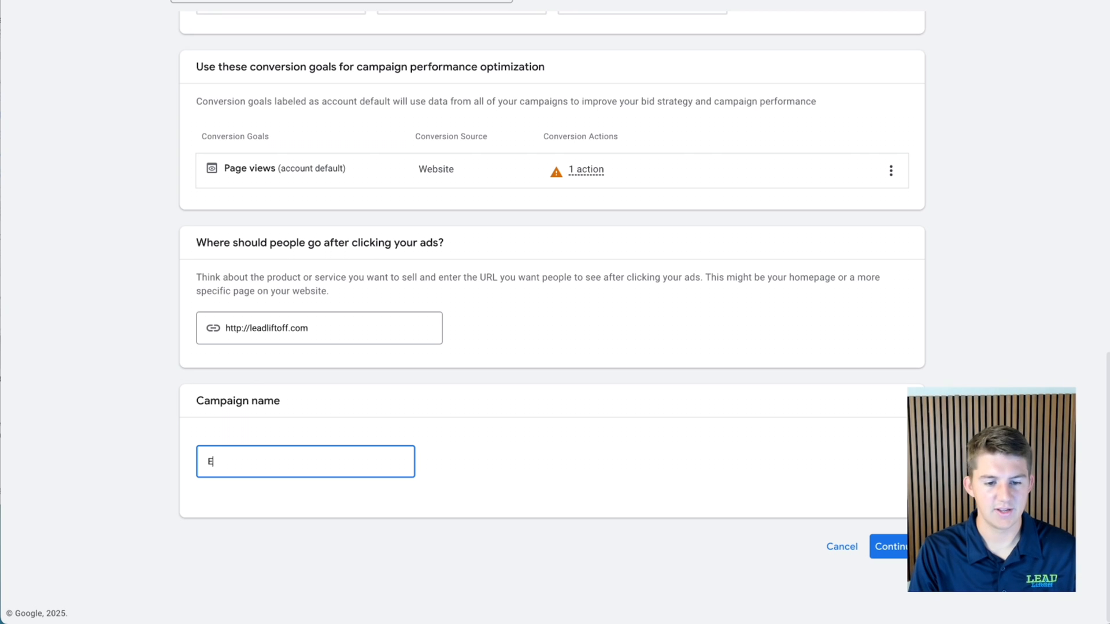
{"action": "type", "text": "xample Retargeting Campain"}
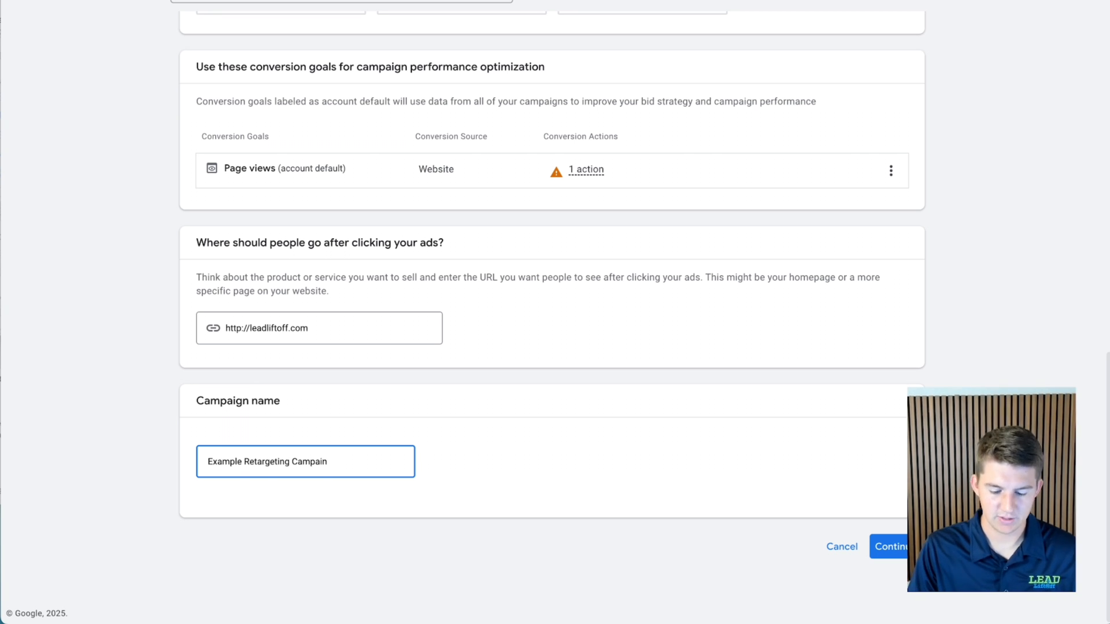
{"action": "type", "text": "ign"}
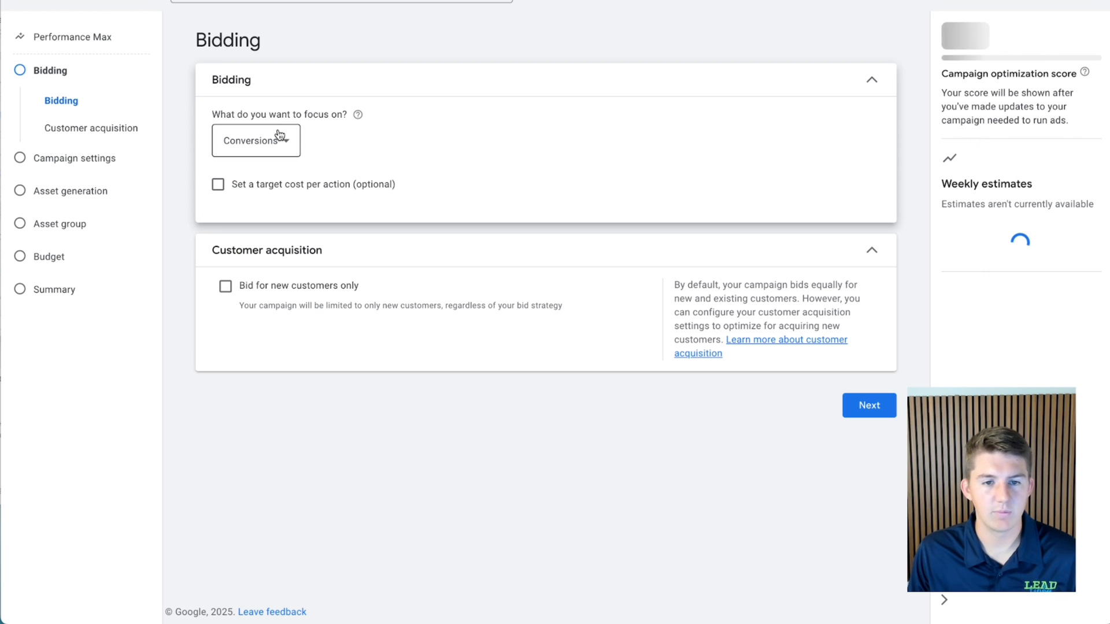
Choose Conversions as the bidding focus and proceed to the campaign settings.
{"action": "left_click", "coordinate": [278, 141]}
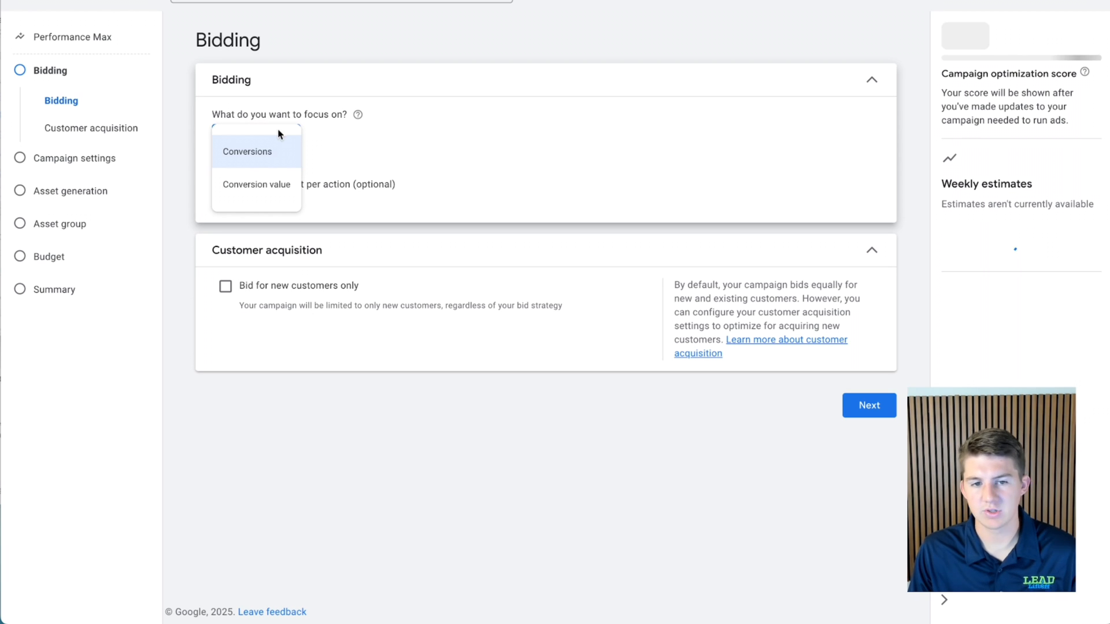
{"action": "left_click", "coordinate": [267, 153]}
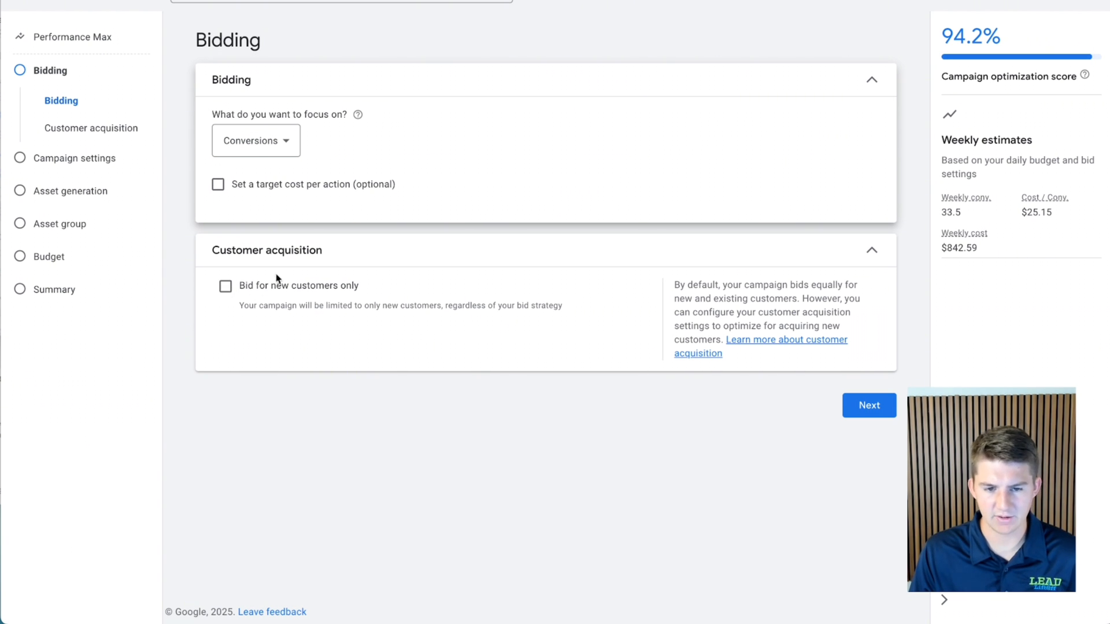
{"action": "left_click", "coordinate": [859, 416]}
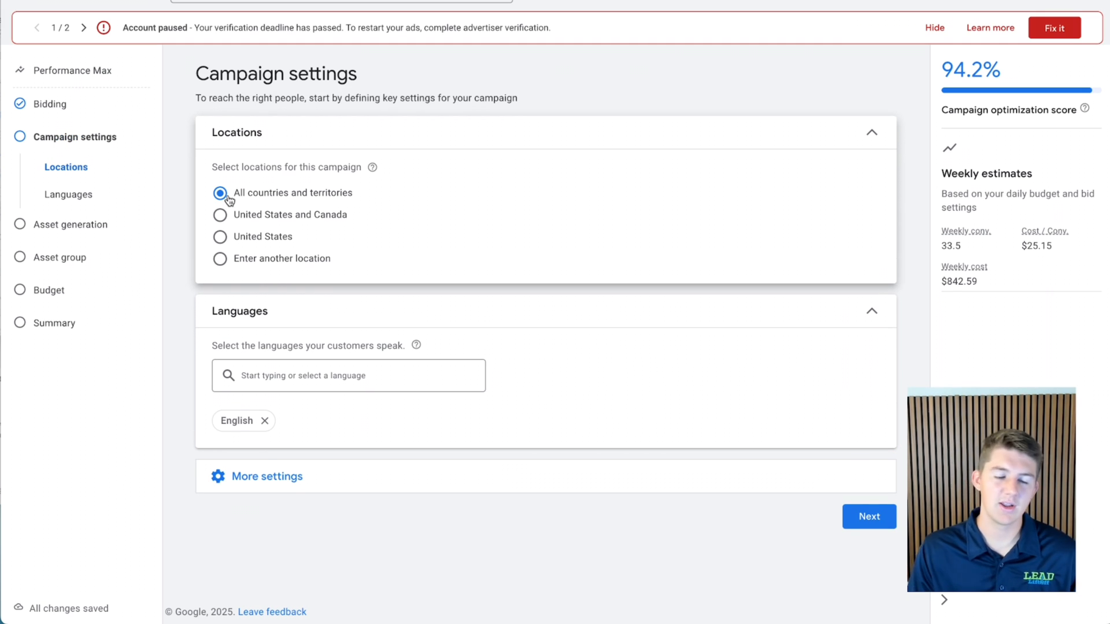
Target the campaign to the United States and hide the account paused notice.
{"action": "left_click", "coordinate": [220, 237]}
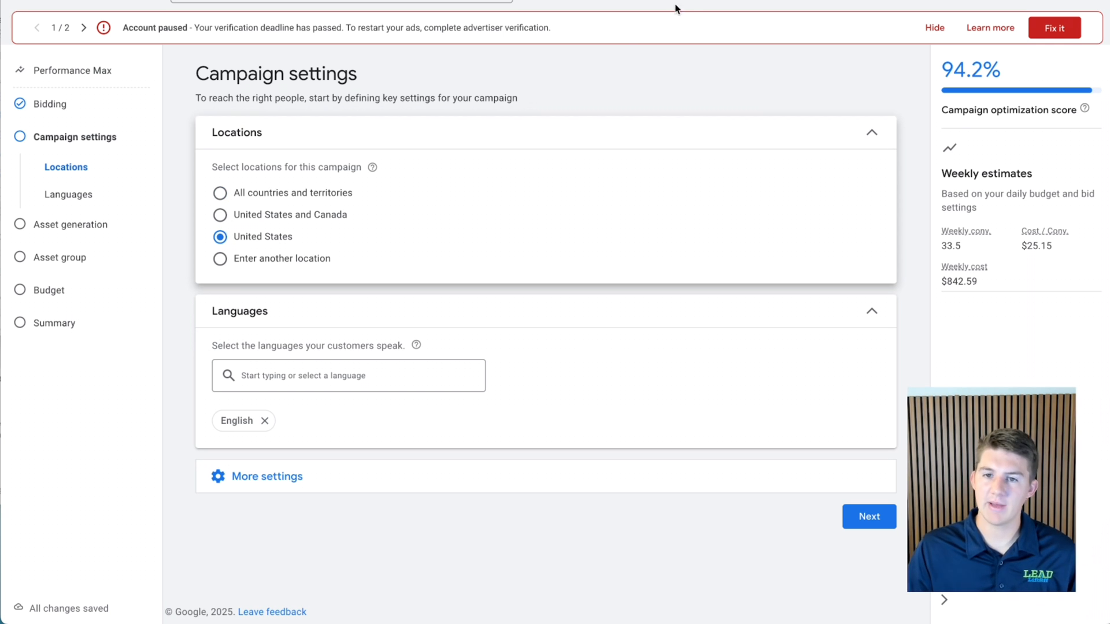
{"action": "left_click", "coordinate": [932, 30]}
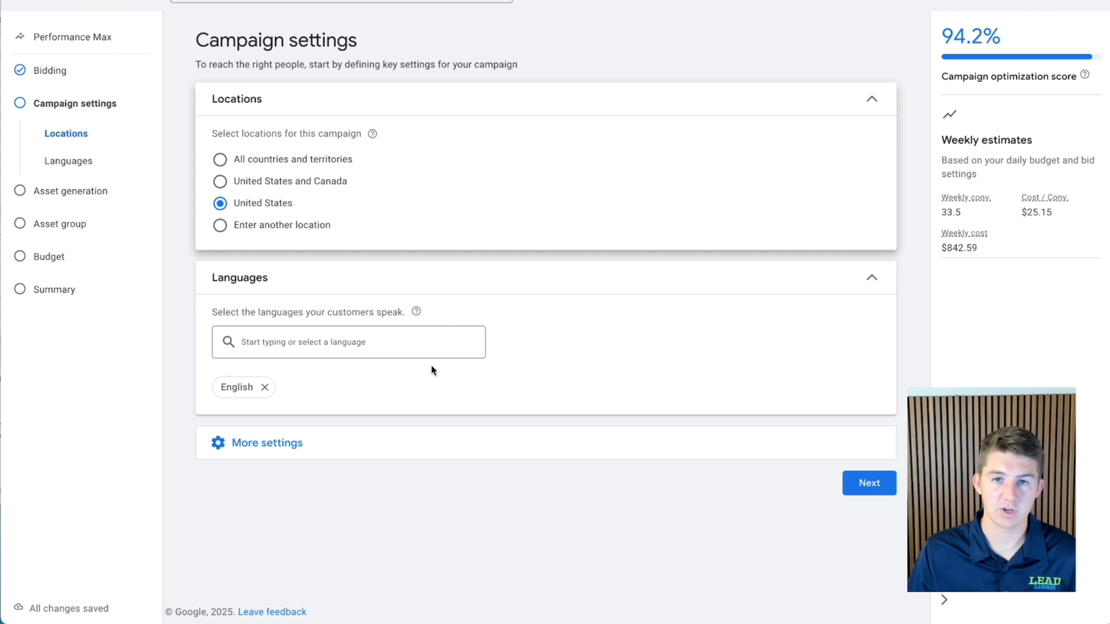
Review the additional campaign settings, including the ad schedule, and proceed to asset generation.
{"action": "left_click", "coordinate": [319, 449]}
{"action": "scroll", "coordinate": [385, 455], "scroll_direction": "down", "scroll_amount": 2}
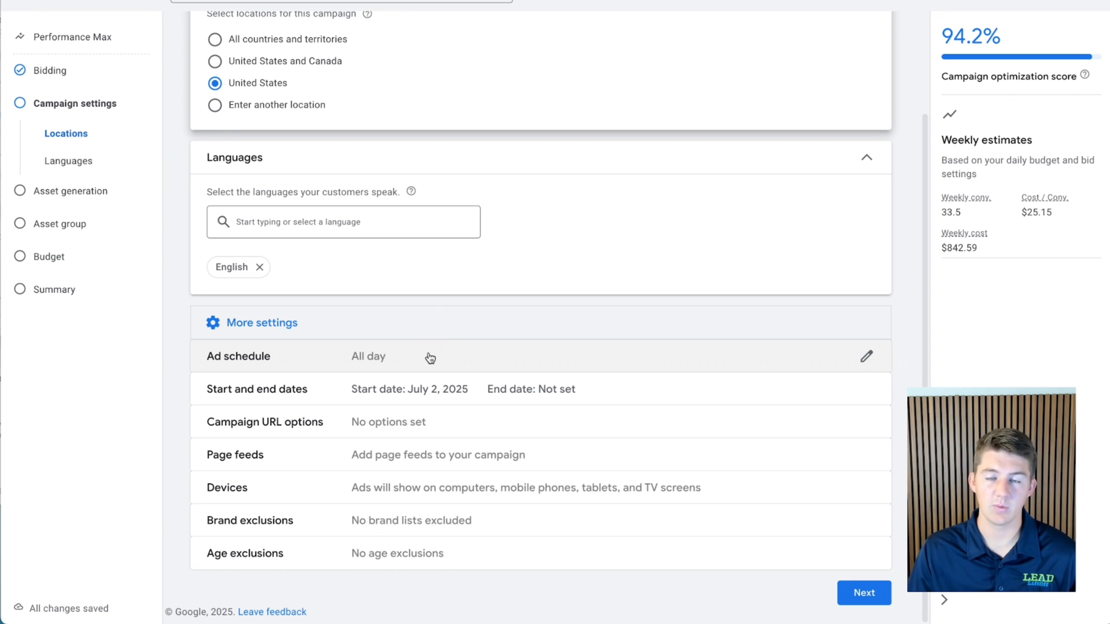
{"action": "left_click", "coordinate": [393, 356]}
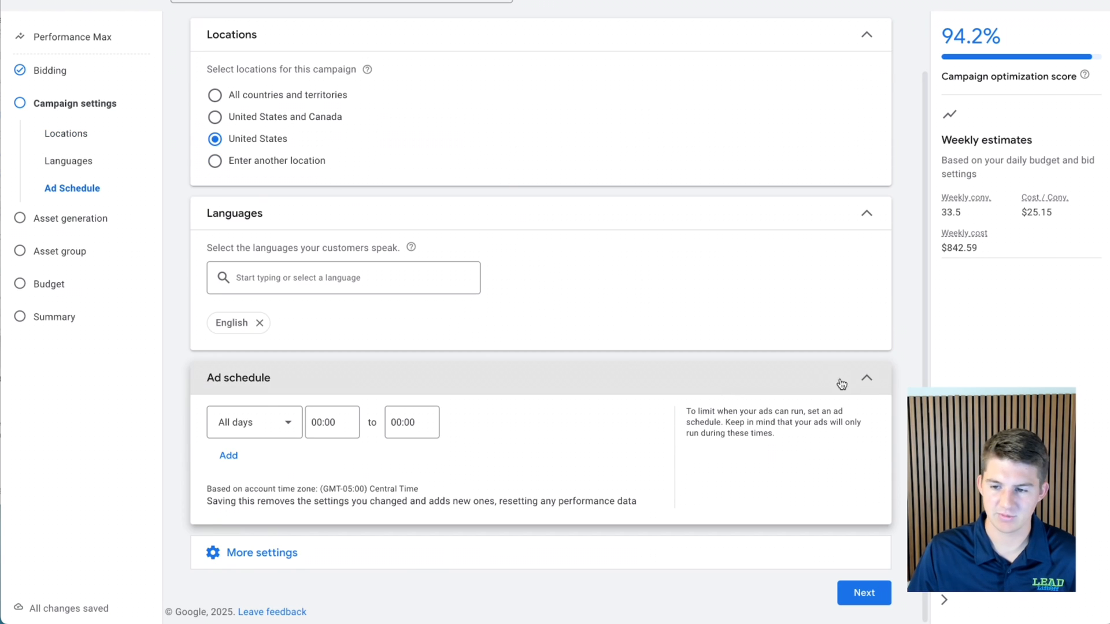
{"action": "left_click", "coordinate": [869, 384]}
{"action": "left_click", "coordinate": [307, 487]}
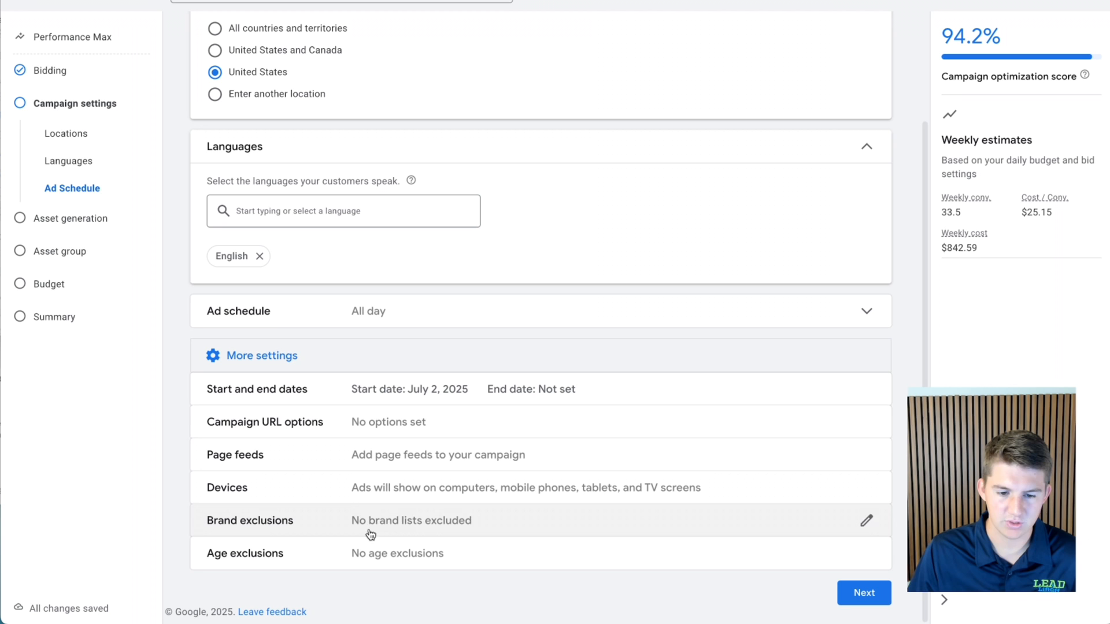
{"action": "left_click", "coordinate": [848, 603]}
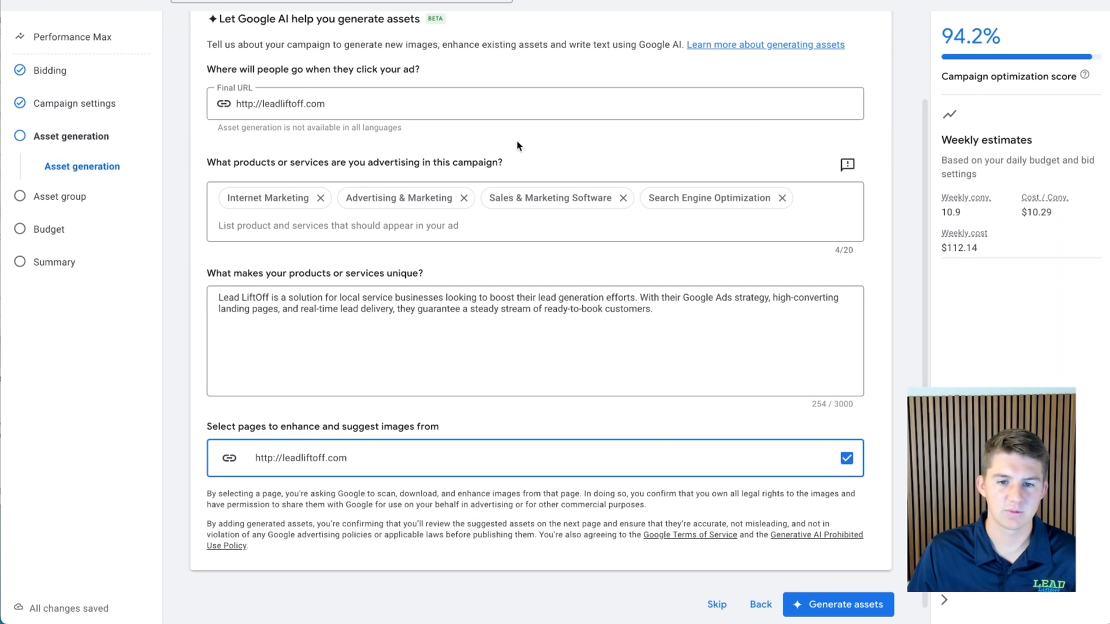
Check the product, business description and source page details for leadliftoff.com and generate the assets with Google AI.
{"action": "scroll", "coordinate": [518, 146], "scroll_direction": "up", "scroll_amount": 3}
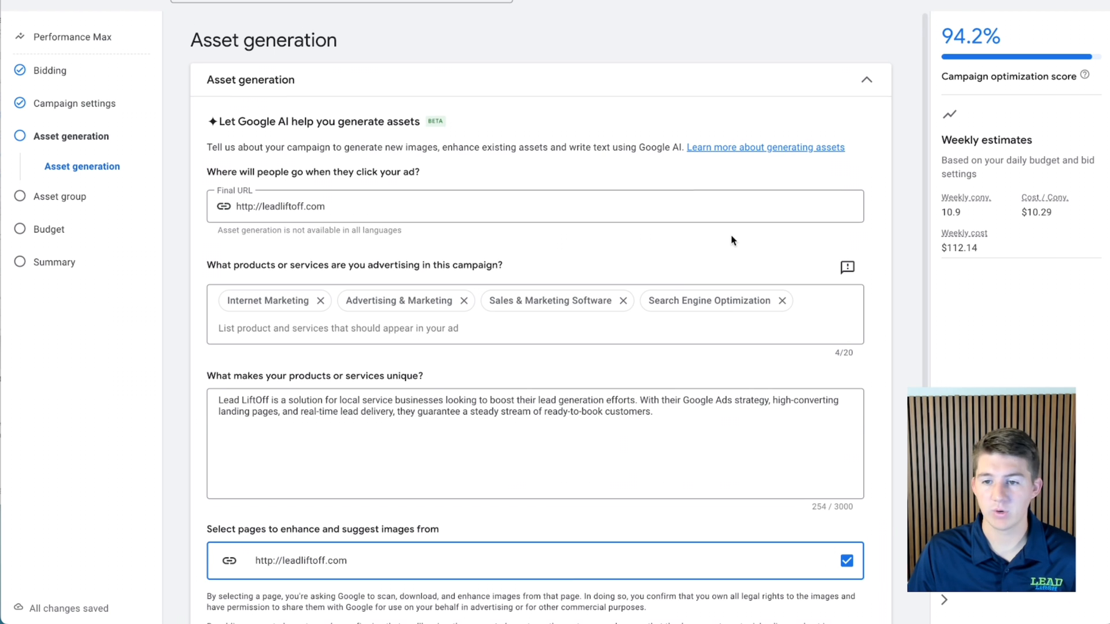
{"action": "scroll", "coordinate": [731, 240], "scroll_direction": "down", "scroll_amount": 2}
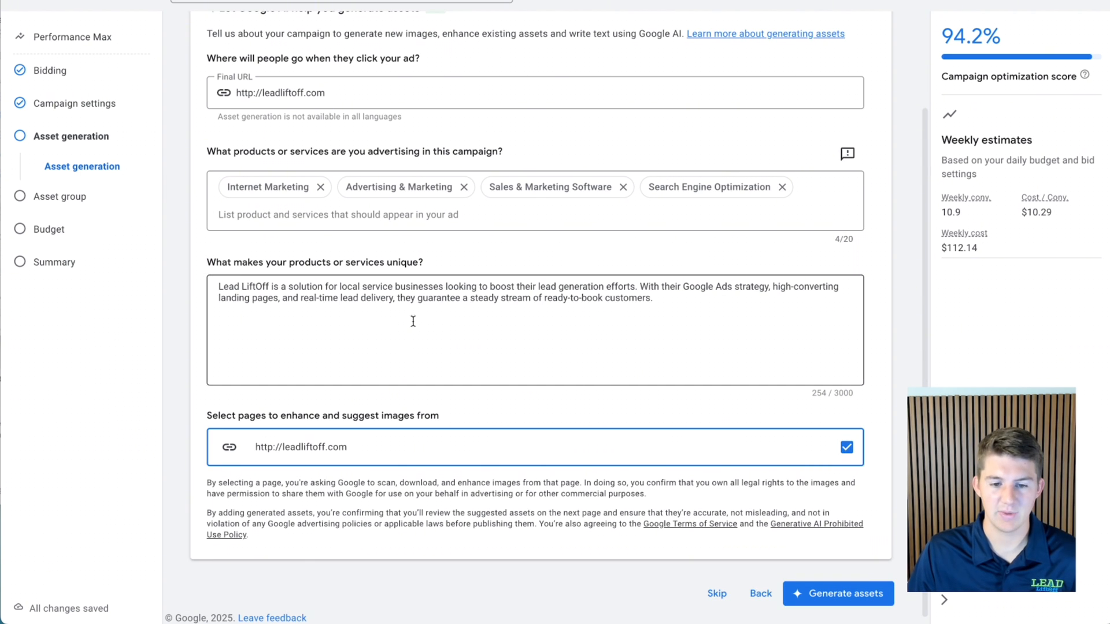
{"action": "scroll", "coordinate": [899, 555], "scroll_direction": "down", "scroll_amount": 1}
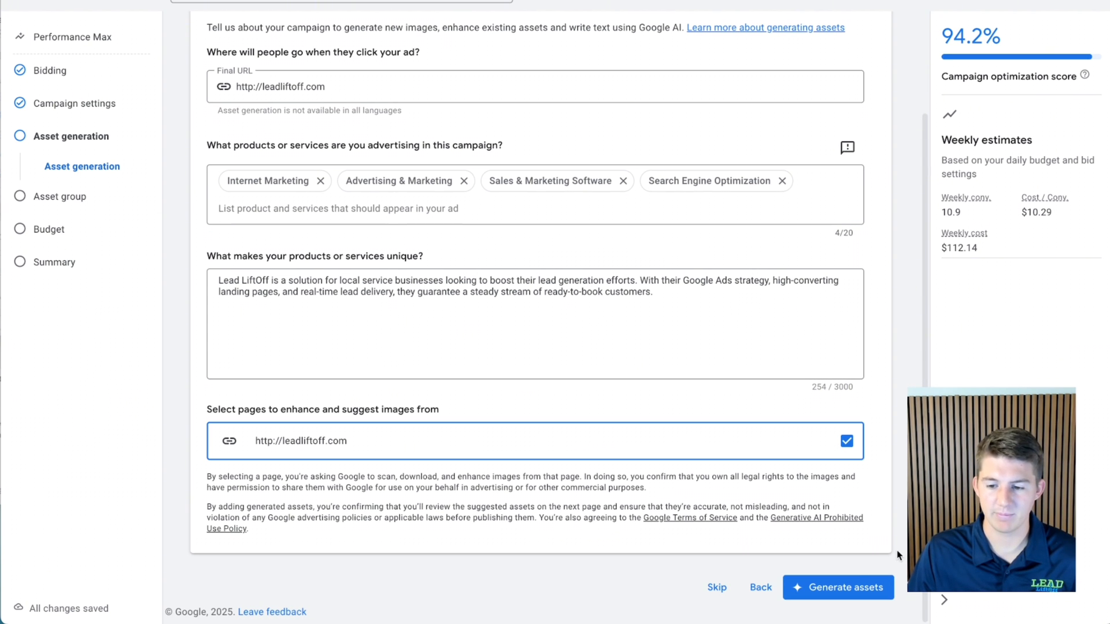
{"action": "left_click", "coordinate": [826, 590]}
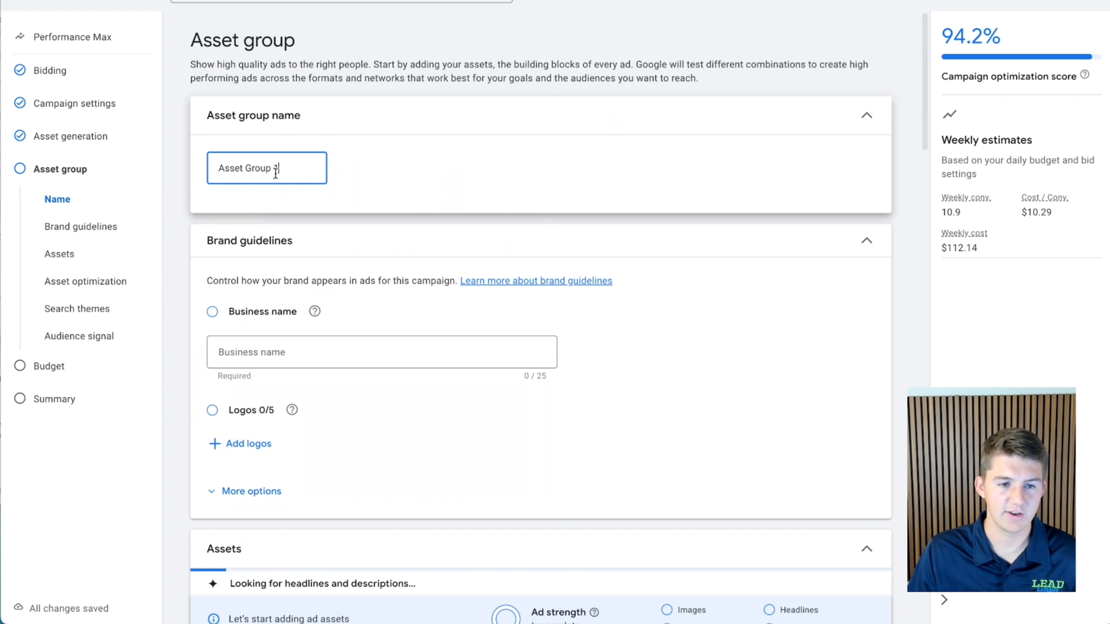
Review the generated headlines, long headlines and descriptions in the asset group.
{"action": "scroll", "coordinate": [247, 250], "scroll_direction": "down", "scroll_amount": 9}
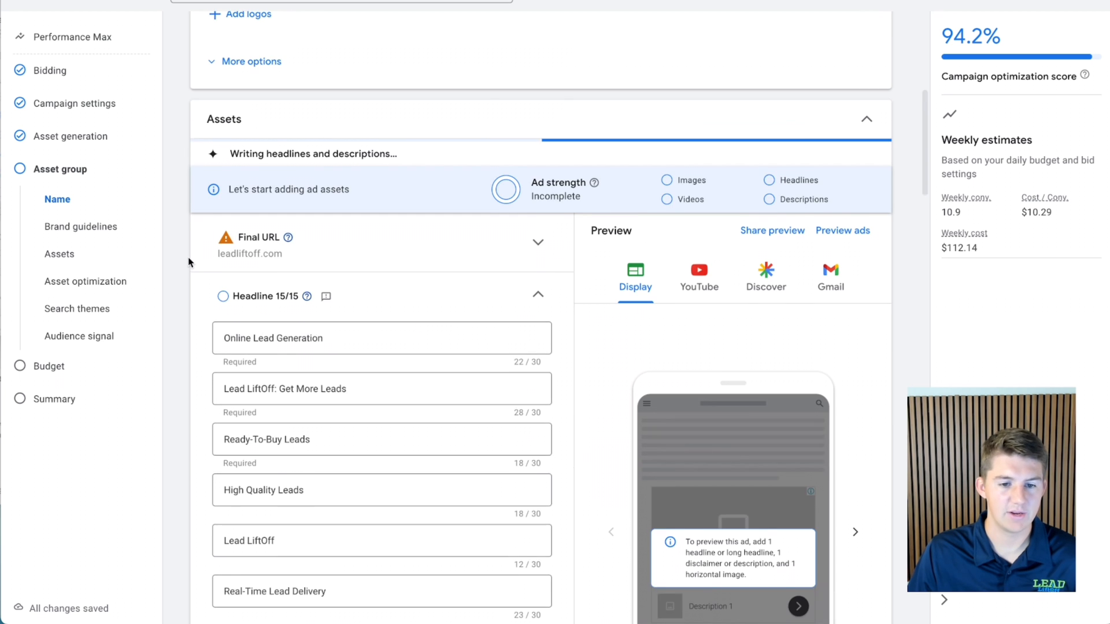
{"action": "scroll", "coordinate": [322, 292], "scroll_direction": "down", "scroll_amount": 6}
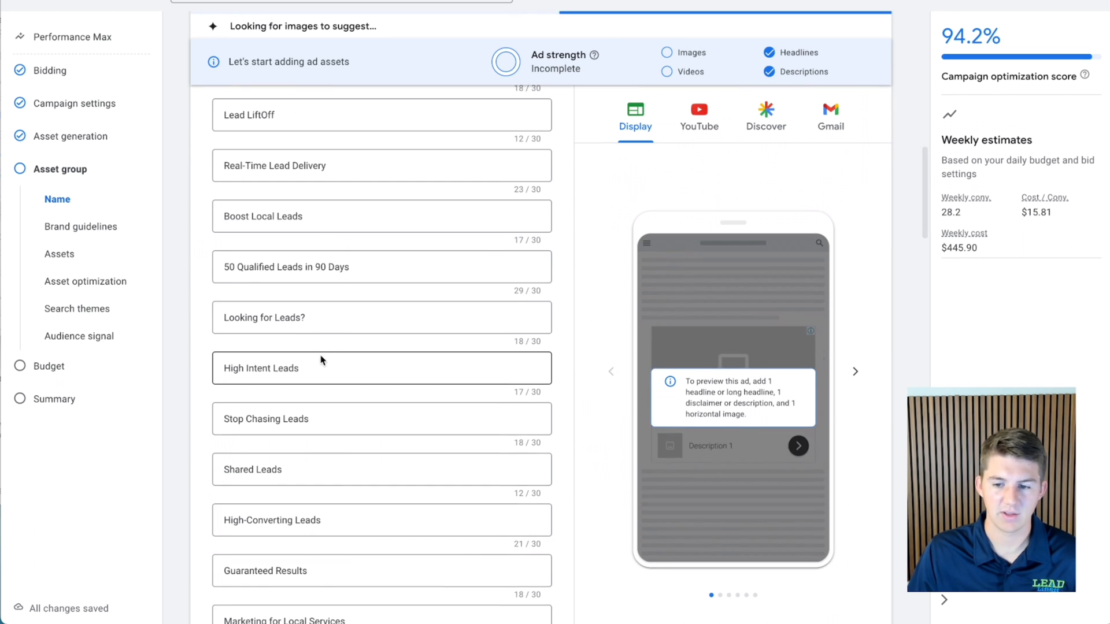
{"action": "scroll", "coordinate": [322, 359], "scroll_direction": "down", "scroll_amount": 8}
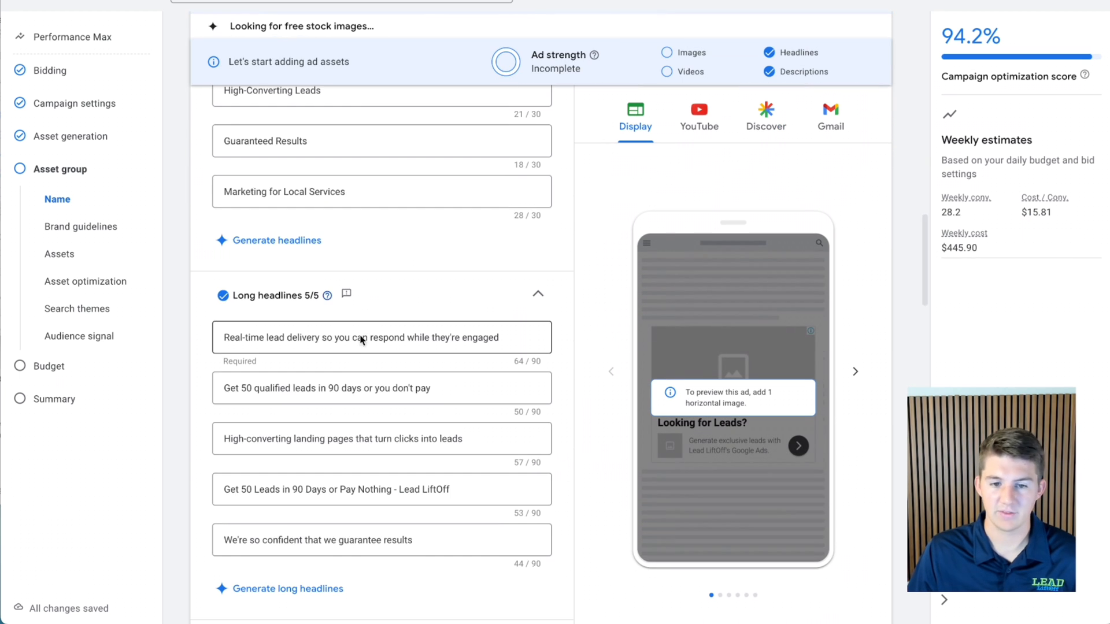
{"action": "scroll", "coordinate": [361, 359], "scroll_direction": "down", "scroll_amount": 4}
{"action": "scroll", "coordinate": [362, 384], "scroll_direction": "down", "scroll_amount": 5}
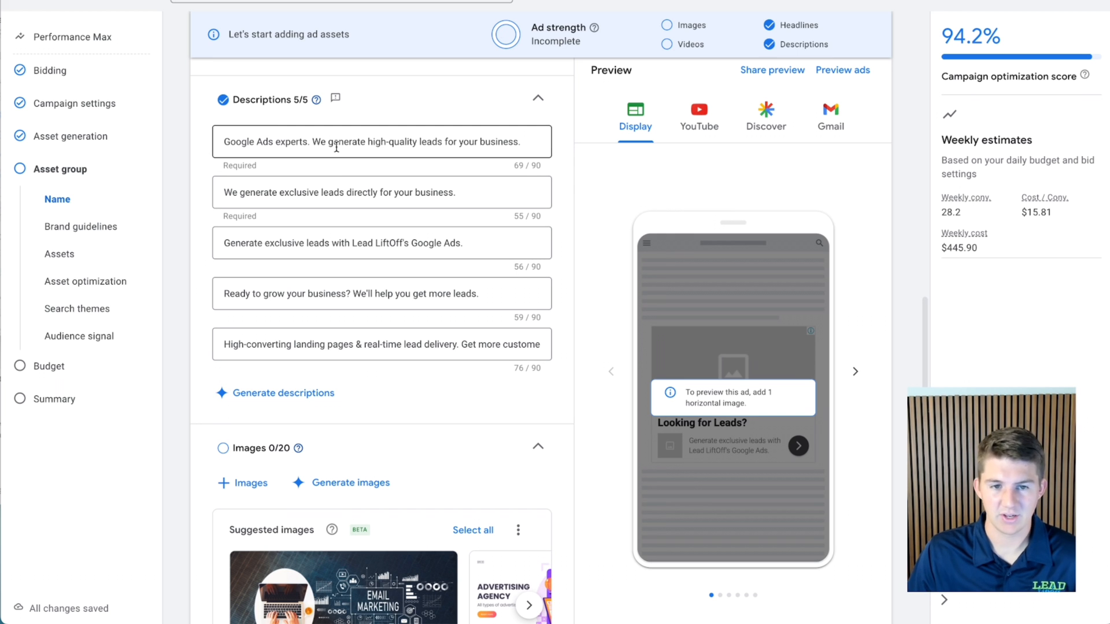
{"action": "left_click", "coordinate": [406, 143]}
{"action": "scroll", "coordinate": [445, 344], "scroll_direction": "up", "scroll_amount": 6}
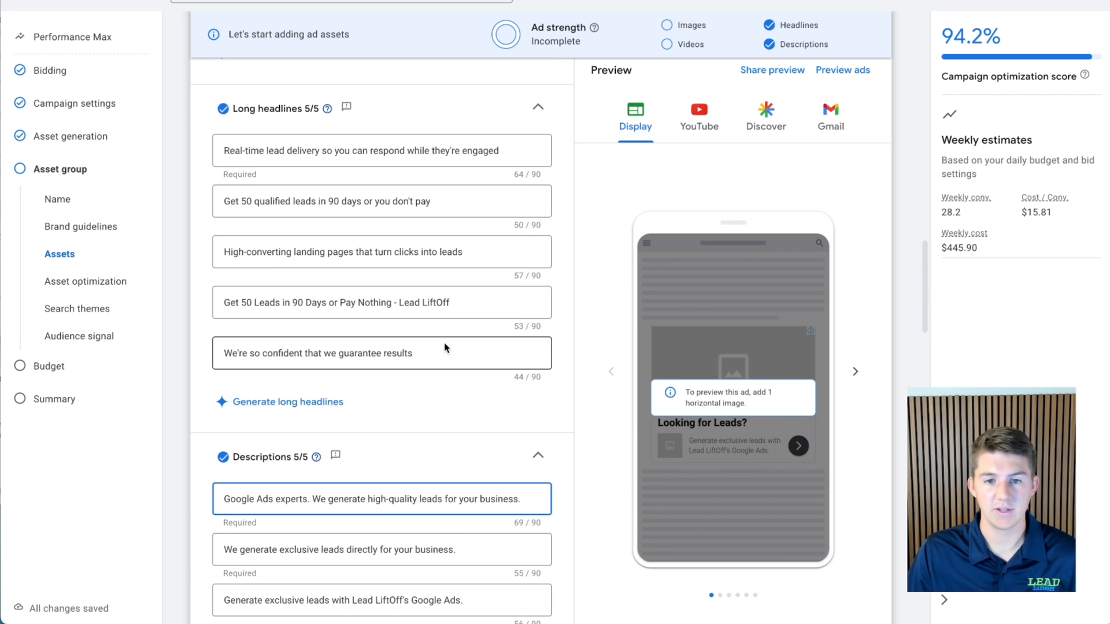
{"action": "scroll", "coordinate": [445, 346], "scroll_direction": "up", "scroll_amount": 8}
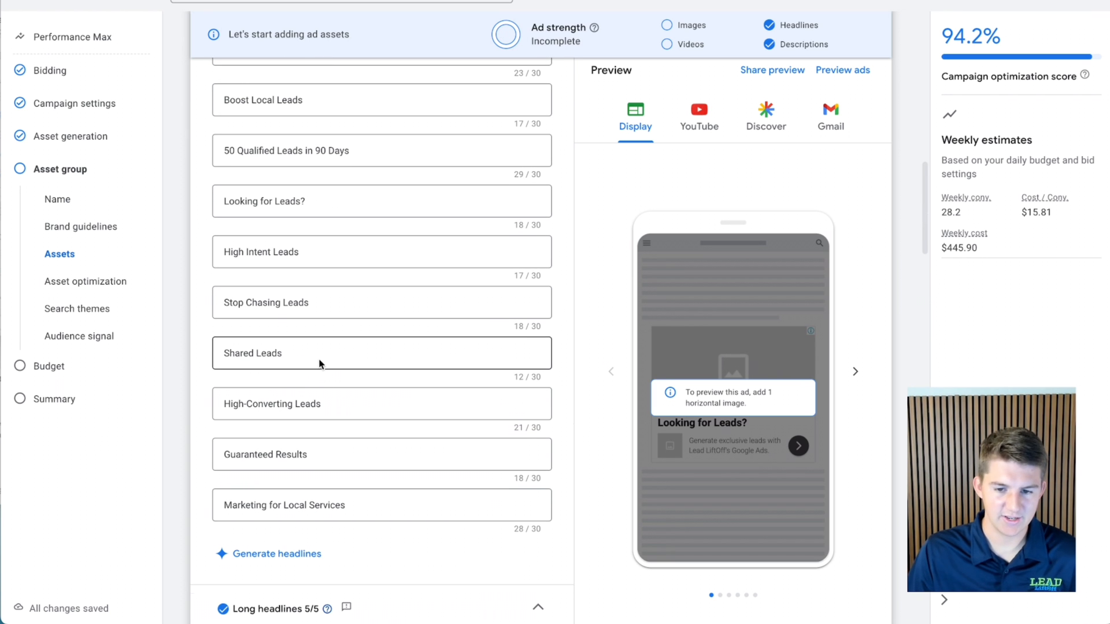
{"action": "scroll", "coordinate": [241, 223], "scroll_direction": "up", "scroll_amount": 2}
{"action": "scroll", "coordinate": [404, 231], "scroll_direction": "down", "scroll_amount": 3}
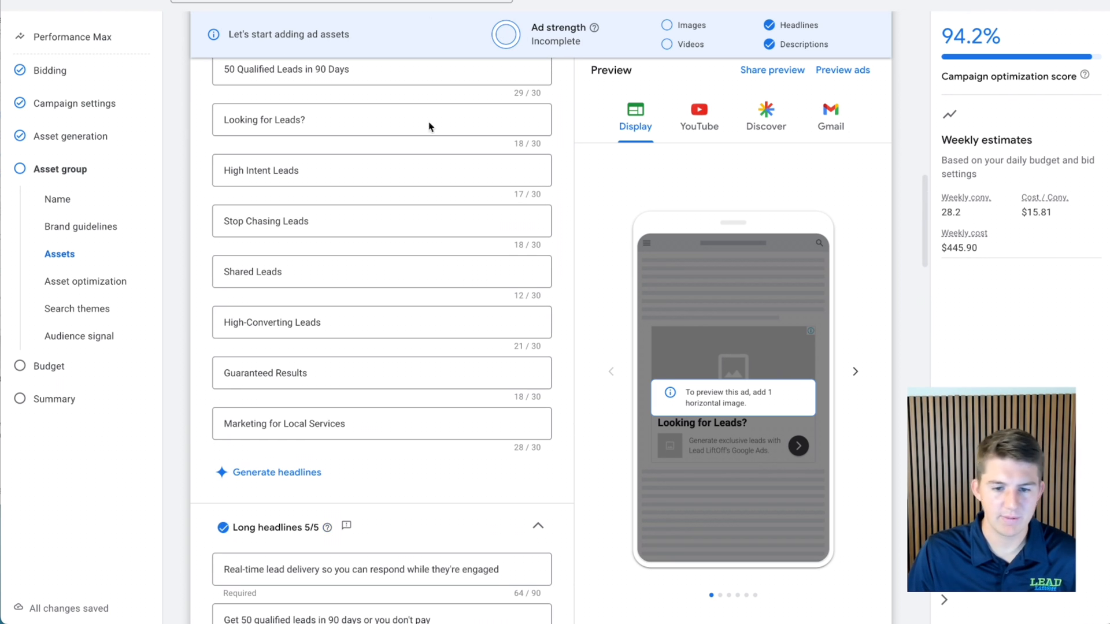
{"action": "scroll", "coordinate": [450, 420], "scroll_direction": "down", "scroll_amount": 1}
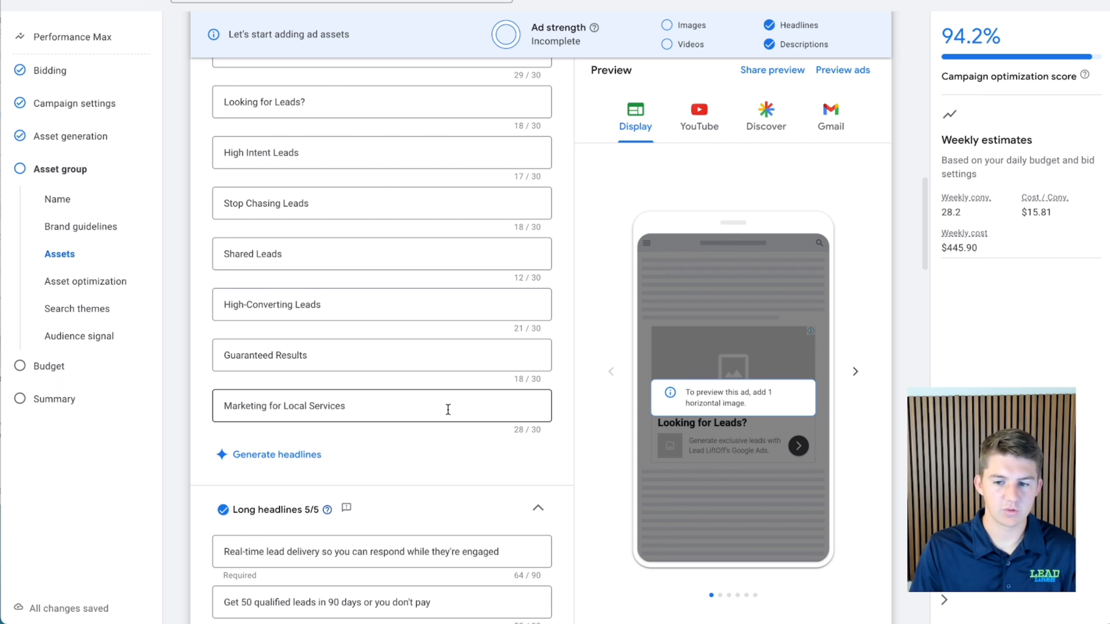
Add the suggested Email Marketing, Advertising Agency and Inbound Marketing Strategy stock images to the asset group.
{"action": "scroll", "coordinate": [448, 410], "scroll_direction": "down", "scroll_amount": 12}
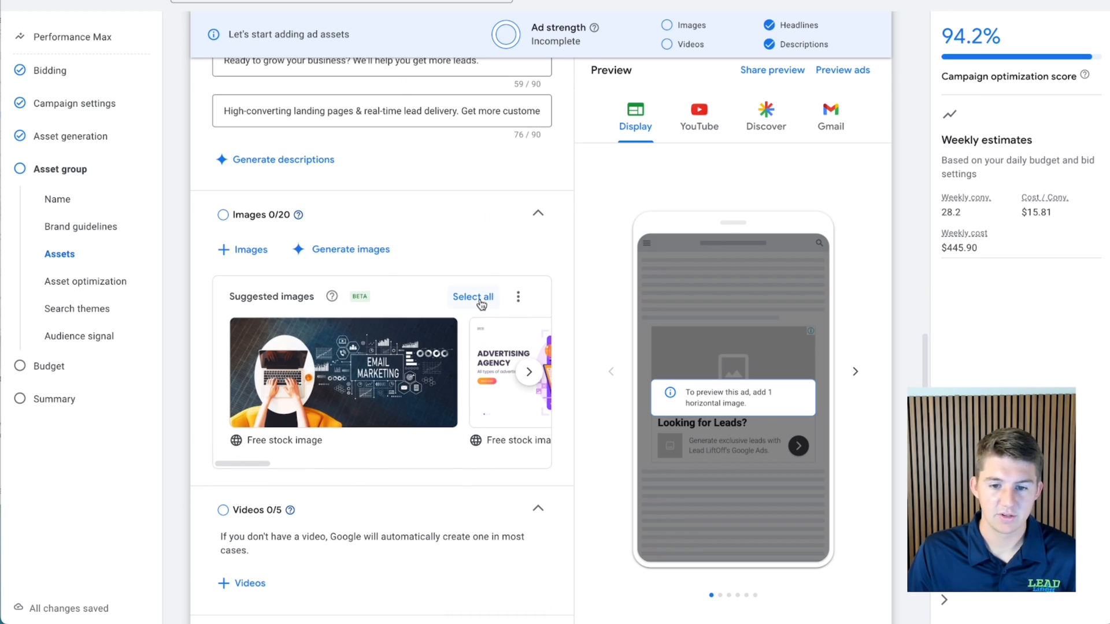
{"action": "scroll", "coordinate": [370, 274], "scroll_direction": "down", "scroll_amount": 1}
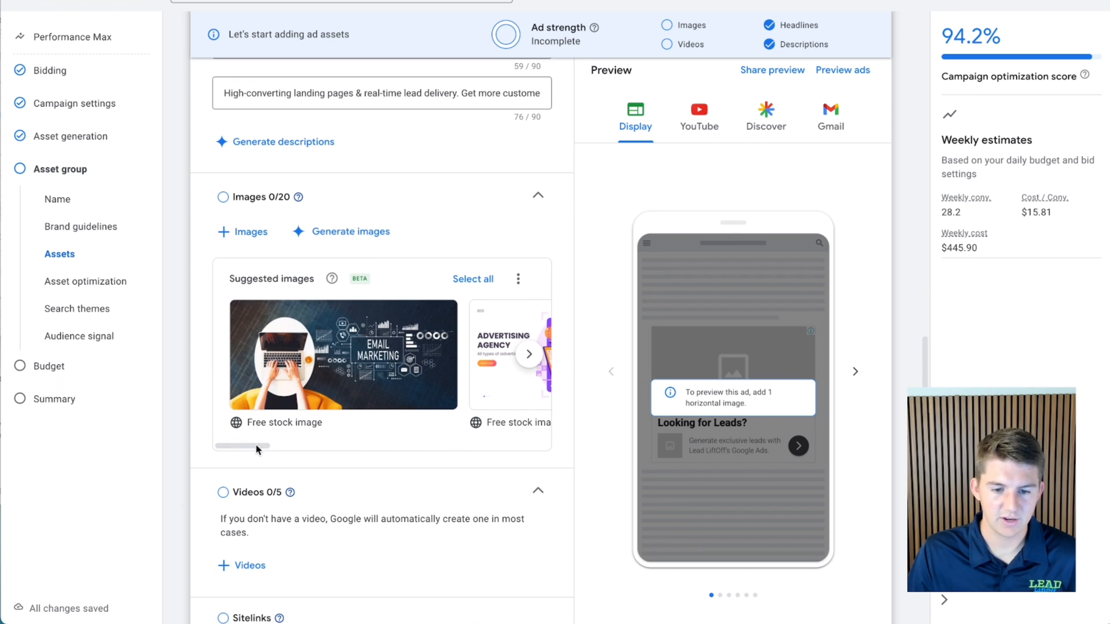
{"action": "left_click_drag", "start_coordinate": [257, 450], "coordinate": [221, 448]}
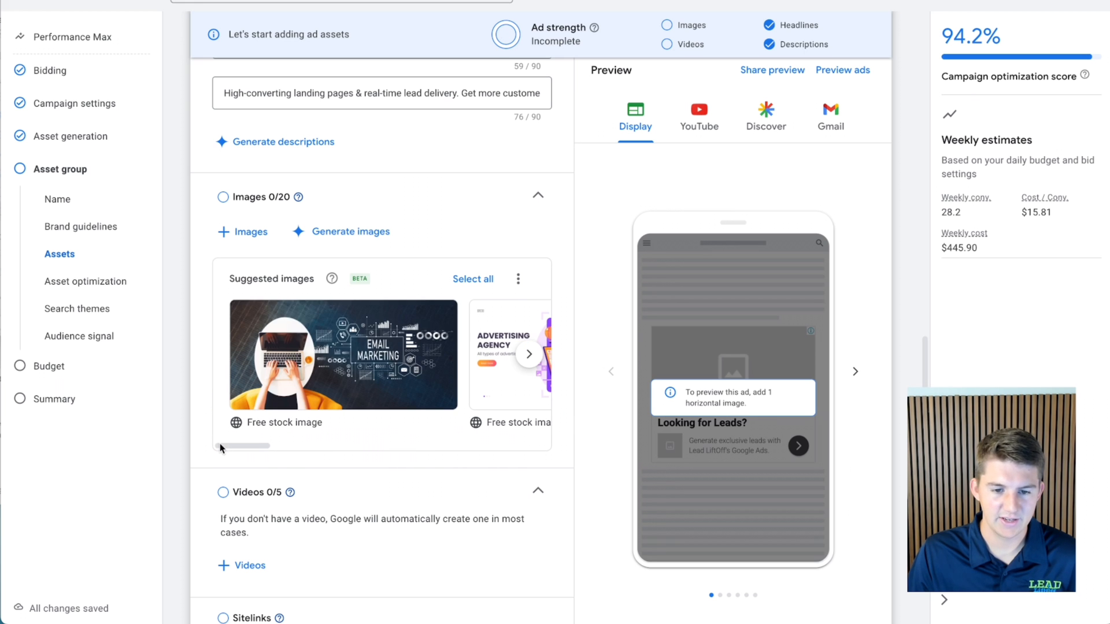
{"action": "mouse_move", "coordinate": [334, 355]}
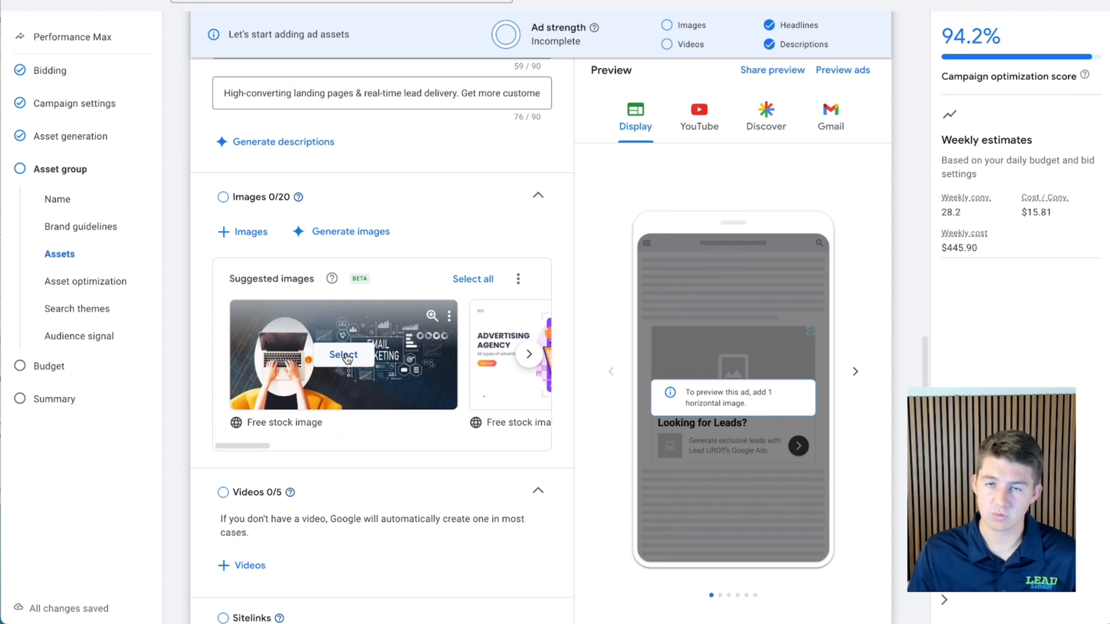
{"action": "left_click", "coordinate": [345, 357]}
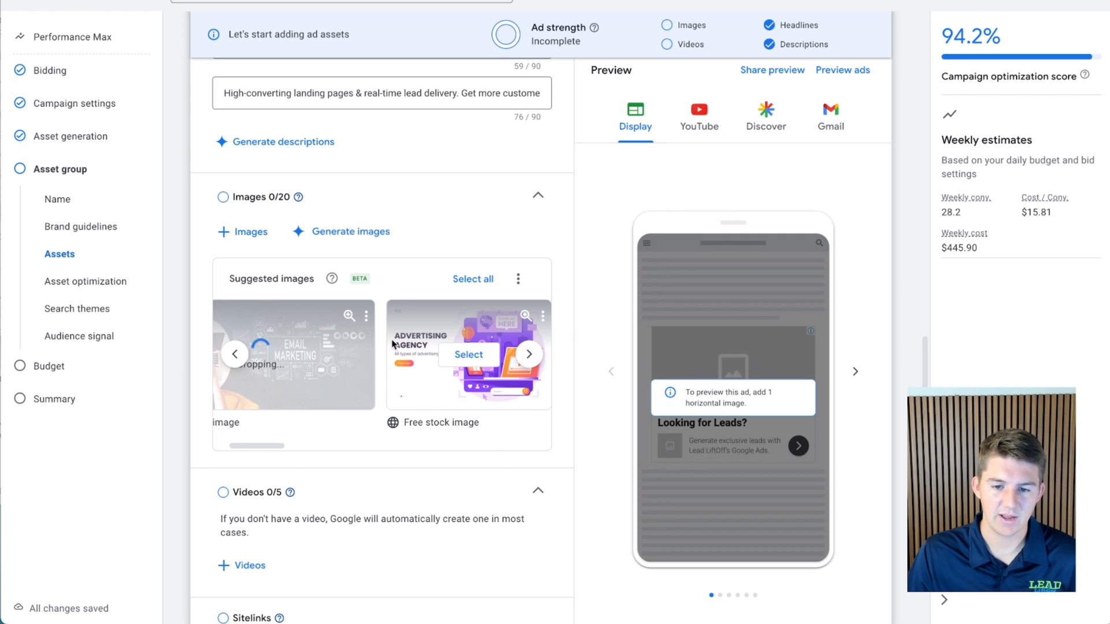
{"action": "left_click", "coordinate": [454, 359]}
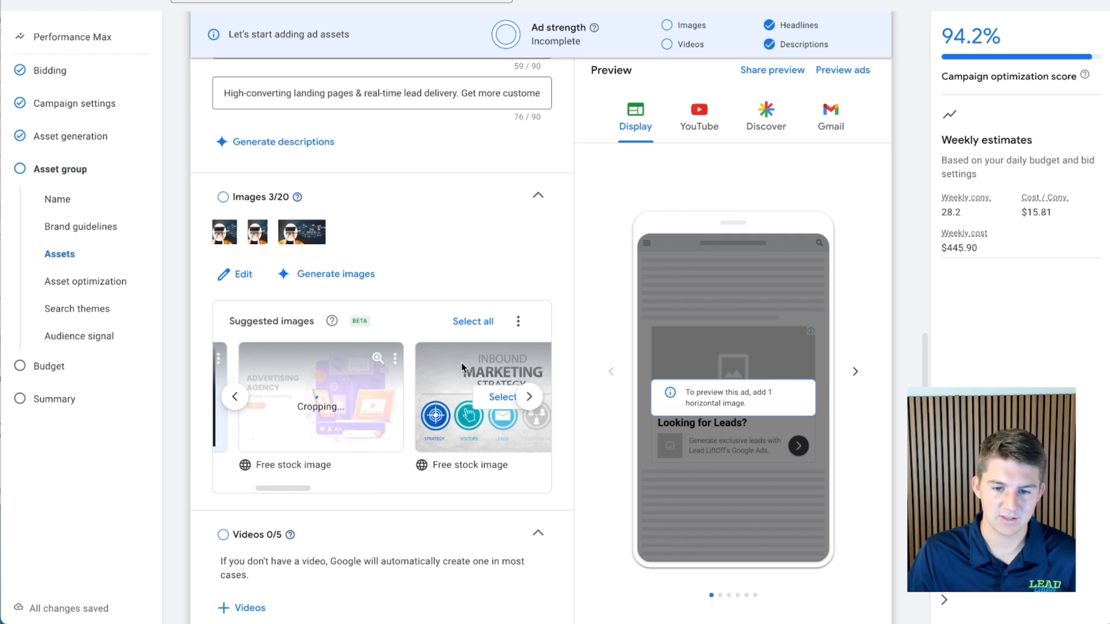
{"action": "left_click", "coordinate": [488, 409]}
{"action": "scroll", "coordinate": [594, 252], "scroll_direction": "down", "scroll_amount": 1}
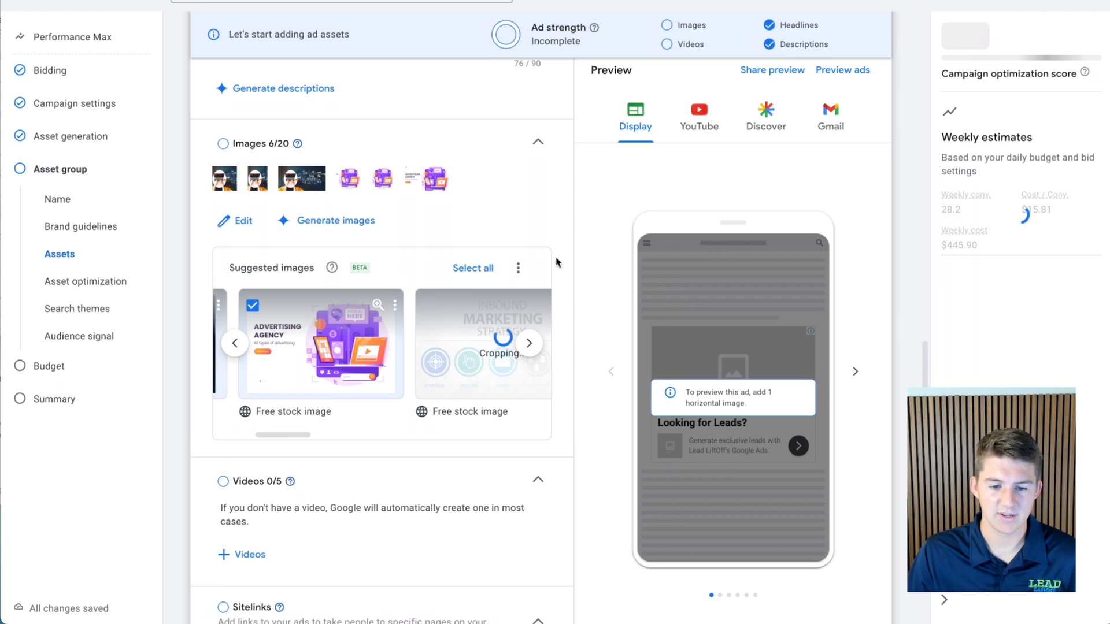
{"action": "scroll", "coordinate": [312, 469], "scroll_direction": "down", "scroll_amount": 1}
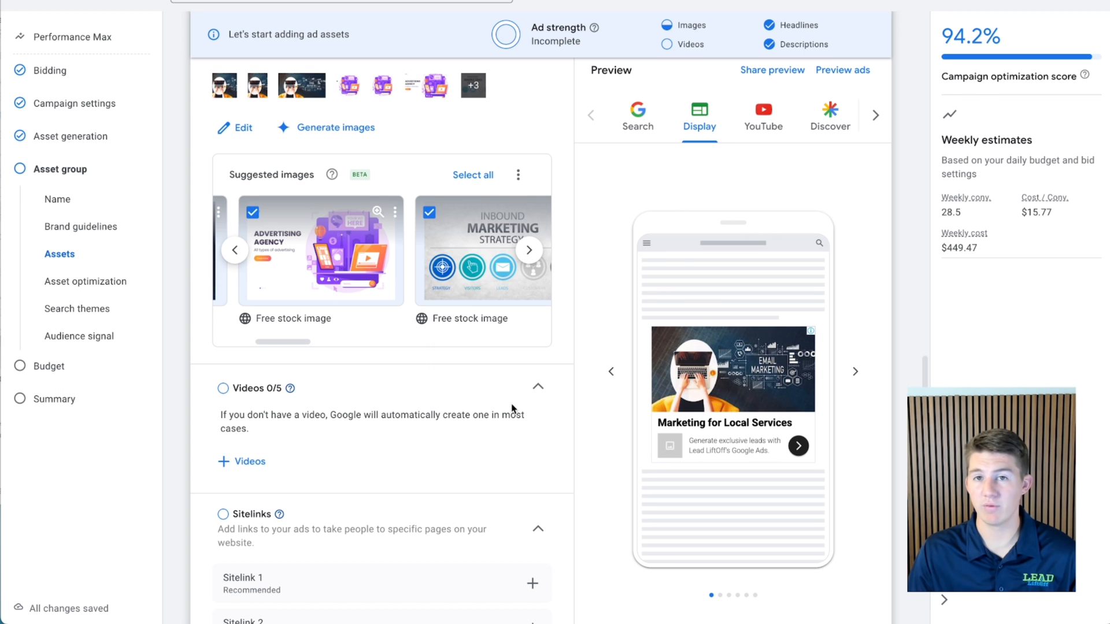
Examine the video and sitelink sections and the available call-to-action options of the asset group.
{"action": "scroll", "coordinate": [284, 382], "scroll_direction": "down", "scroll_amount": 7}
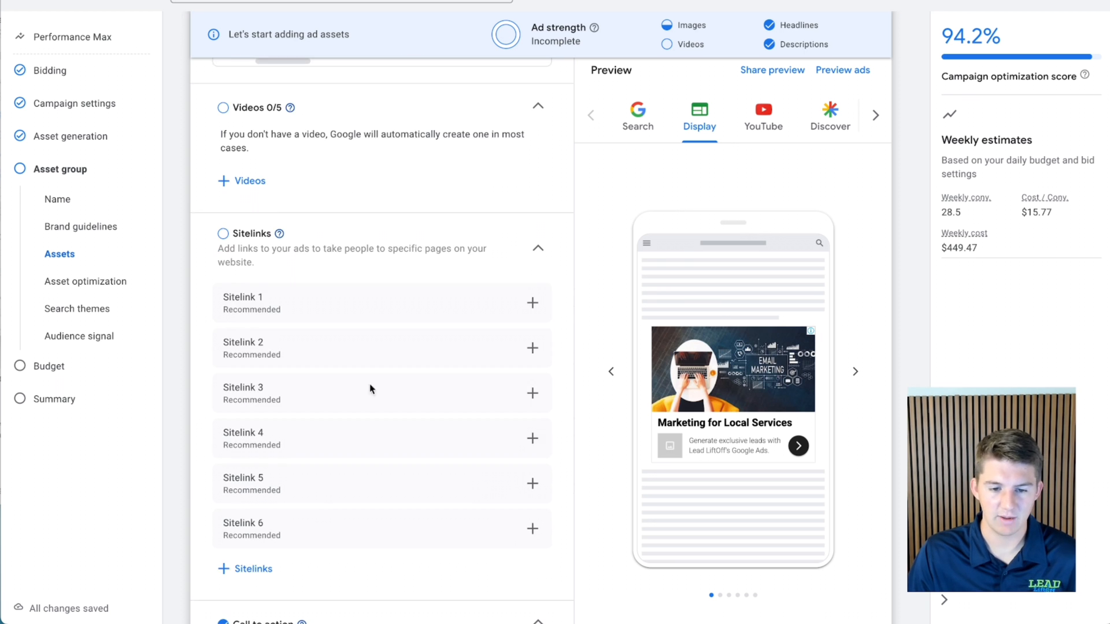
{"action": "scroll", "coordinate": [359, 396], "scroll_direction": "down", "scroll_amount": 3}
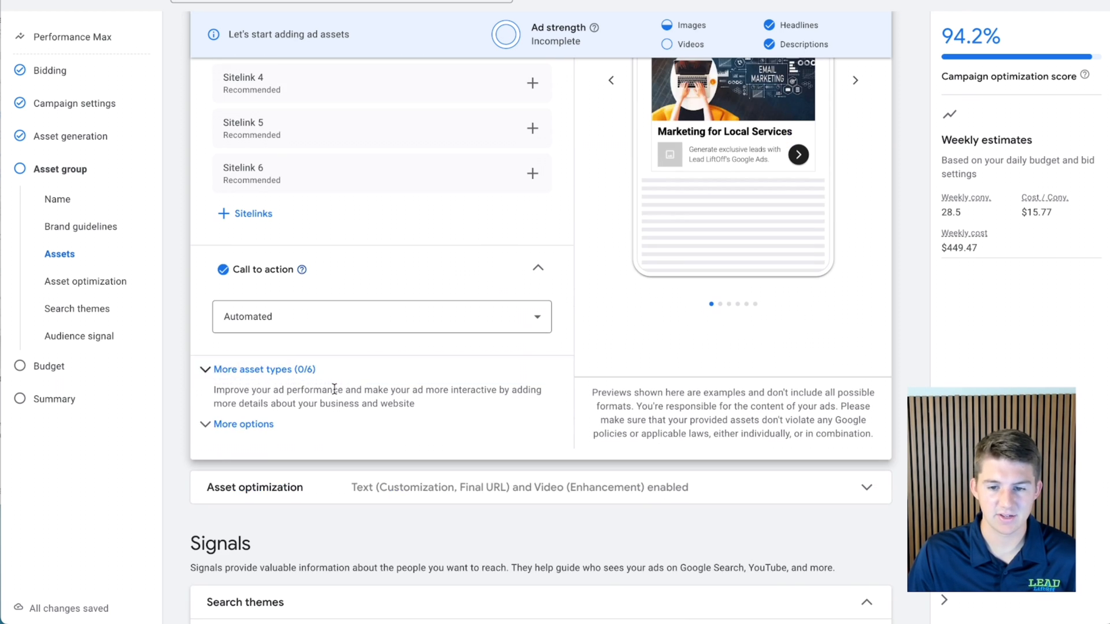
{"action": "scroll", "coordinate": [341, 378], "scroll_direction": "up", "scroll_amount": 4}
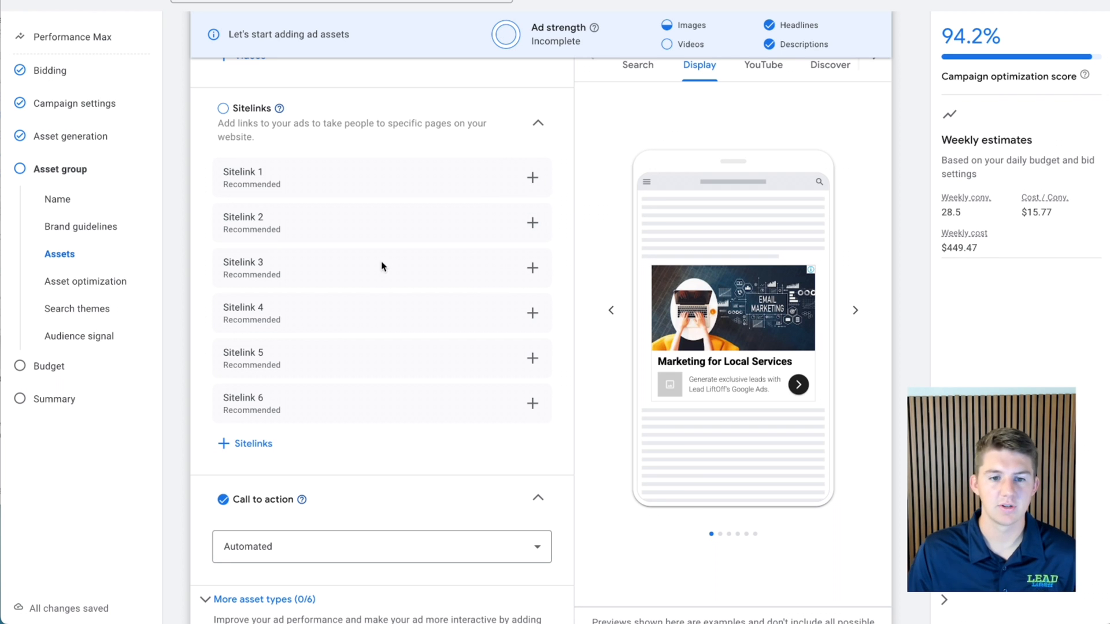
{"action": "scroll", "coordinate": [364, 449], "scroll_direction": "down", "scroll_amount": 3}
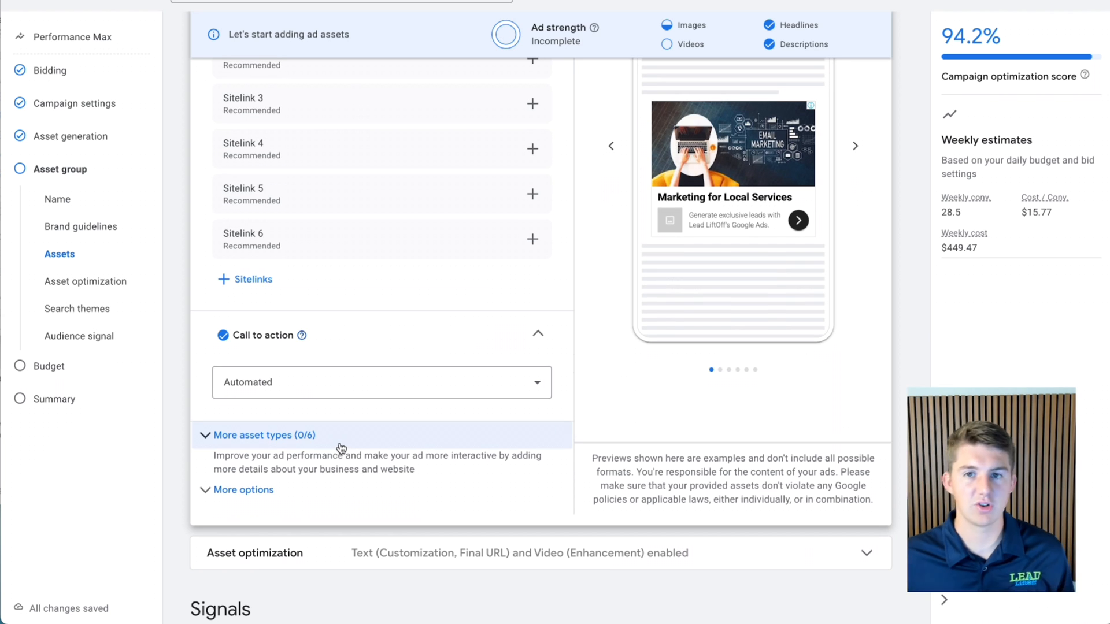
{"action": "scroll", "coordinate": [341, 448], "scroll_direction": "up", "scroll_amount": 4}
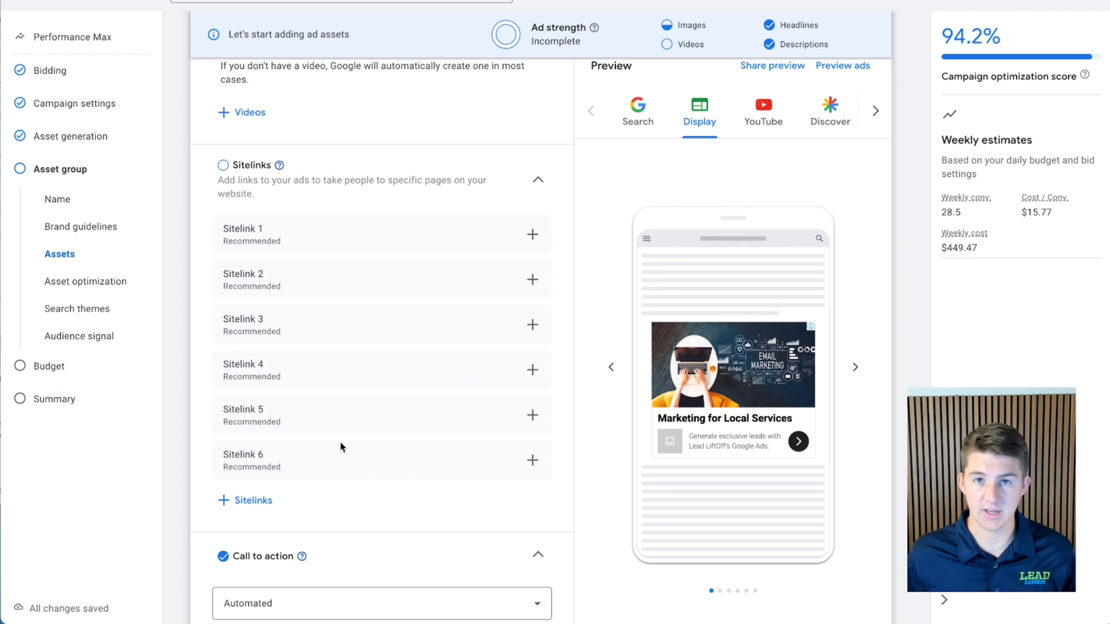
{"action": "scroll", "coordinate": [341, 447], "scroll_direction": "down", "scroll_amount": 4}
{"action": "left_click", "coordinate": [315, 414]}
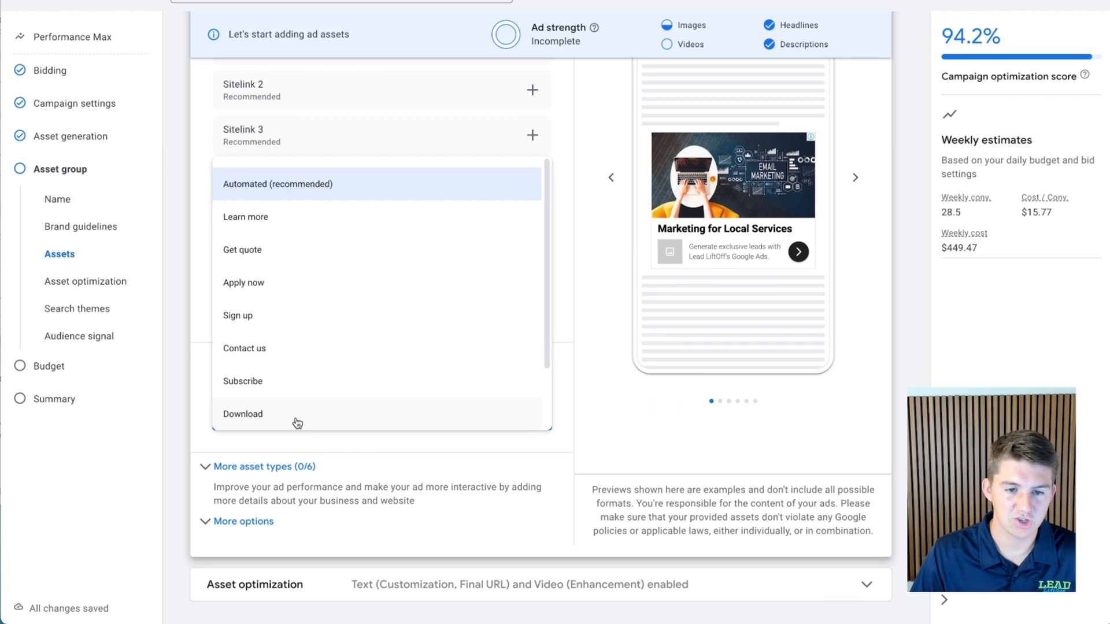
{"action": "key", "text": "Escape"}
{"action": "scroll", "coordinate": [322, 420], "scroll_direction": "down", "scroll_amount": 1}
Expand the additional asset types and open the Promotions section to examine what can be added.
{"action": "left_click", "coordinate": [285, 422]}
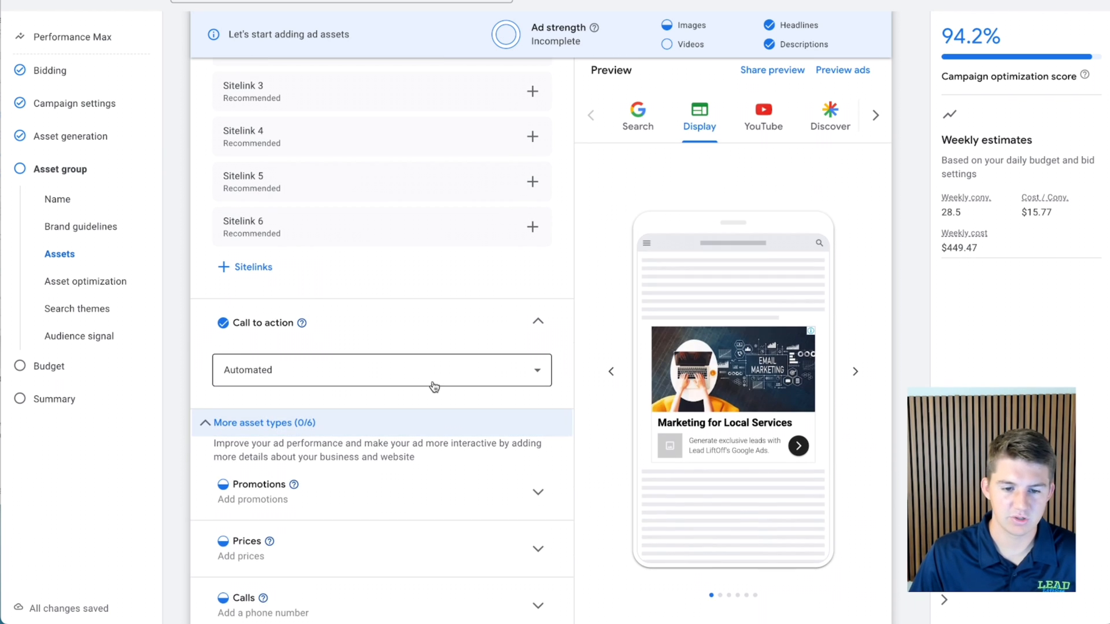
{"action": "scroll", "coordinate": [374, 369], "scroll_direction": "down", "scroll_amount": 4}
{"action": "scroll", "coordinate": [539, 263], "scroll_direction": "down", "scroll_amount": 1}
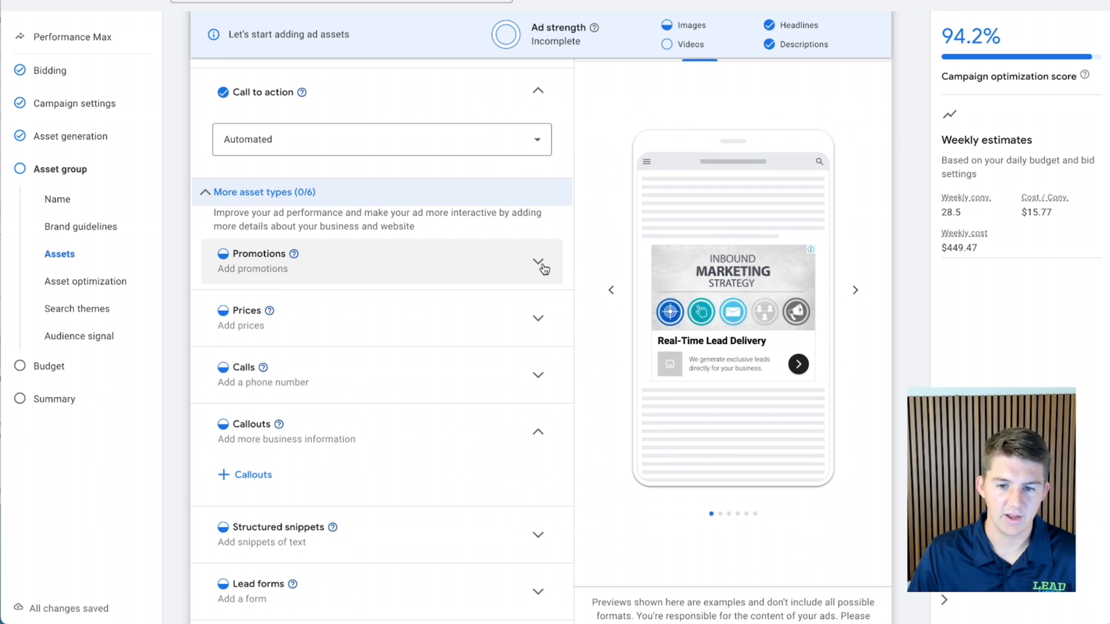
{"action": "scroll", "coordinate": [477, 222], "scroll_direction": "down", "scroll_amount": 1}
{"action": "left_click", "coordinate": [515, 241]}
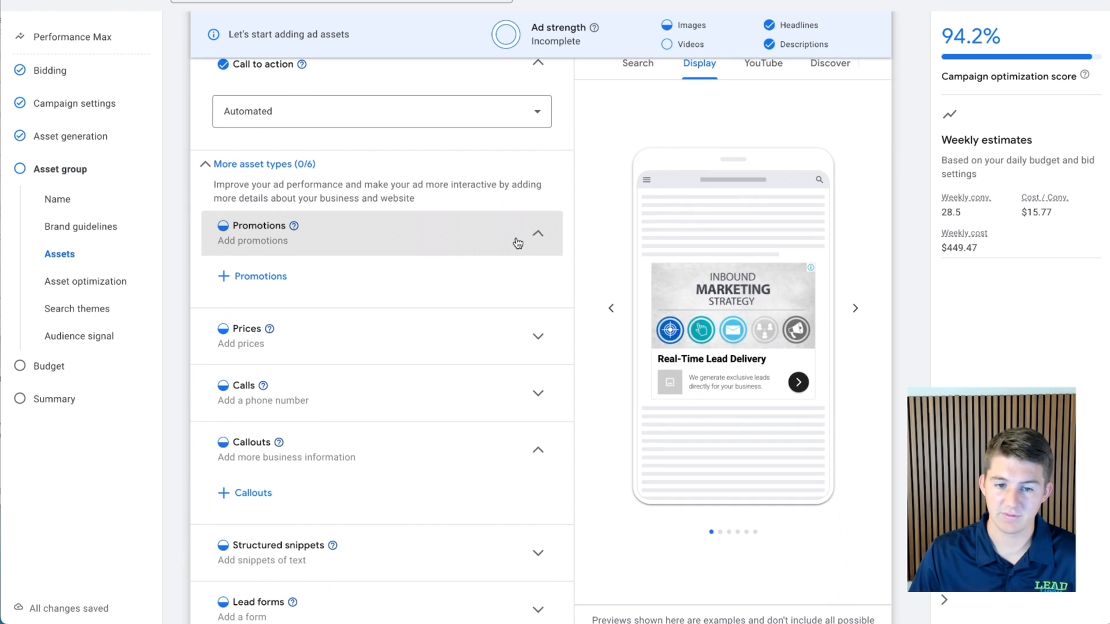
Examine the Promotions, Prices, Calls, Callouts and Structured snippets sections among the additional asset types.
{"action": "left_click", "coordinate": [532, 233]}
{"action": "left_click", "coordinate": [535, 291]}
{"action": "left_click", "coordinate": [536, 291]}
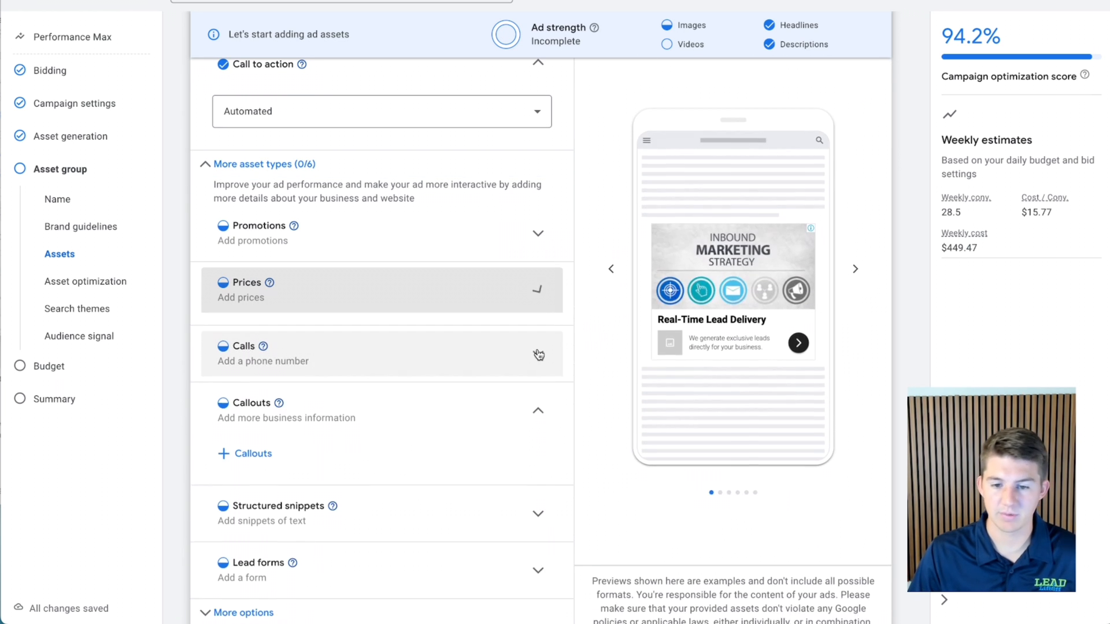
{"action": "left_click", "coordinate": [537, 354]}
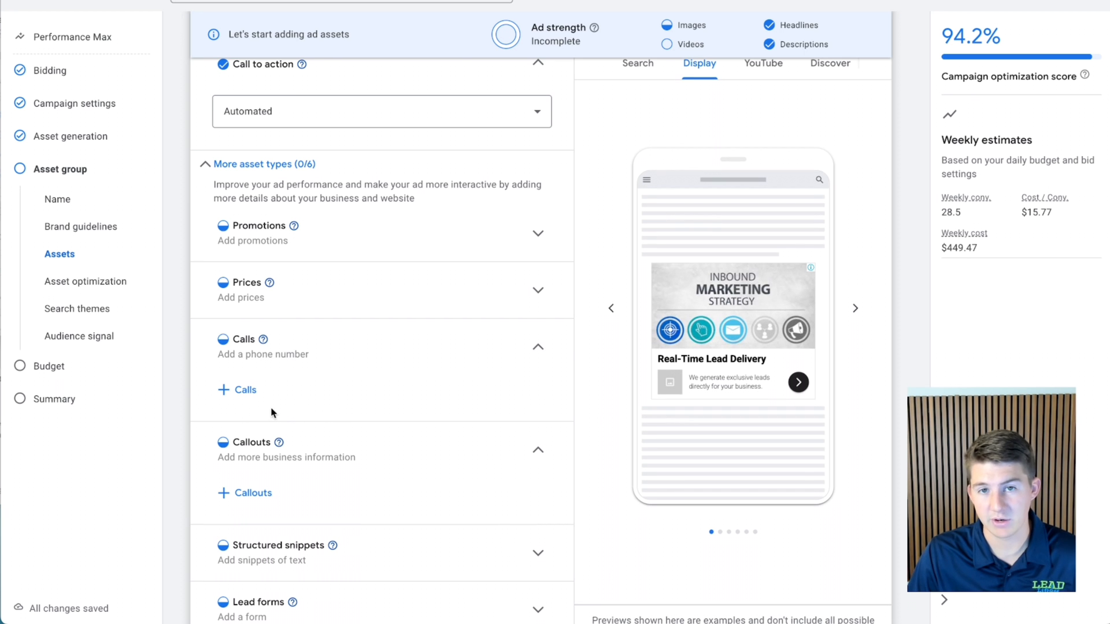
{"action": "left_click", "coordinate": [337, 345]}
{"action": "left_click", "coordinate": [410, 404]}
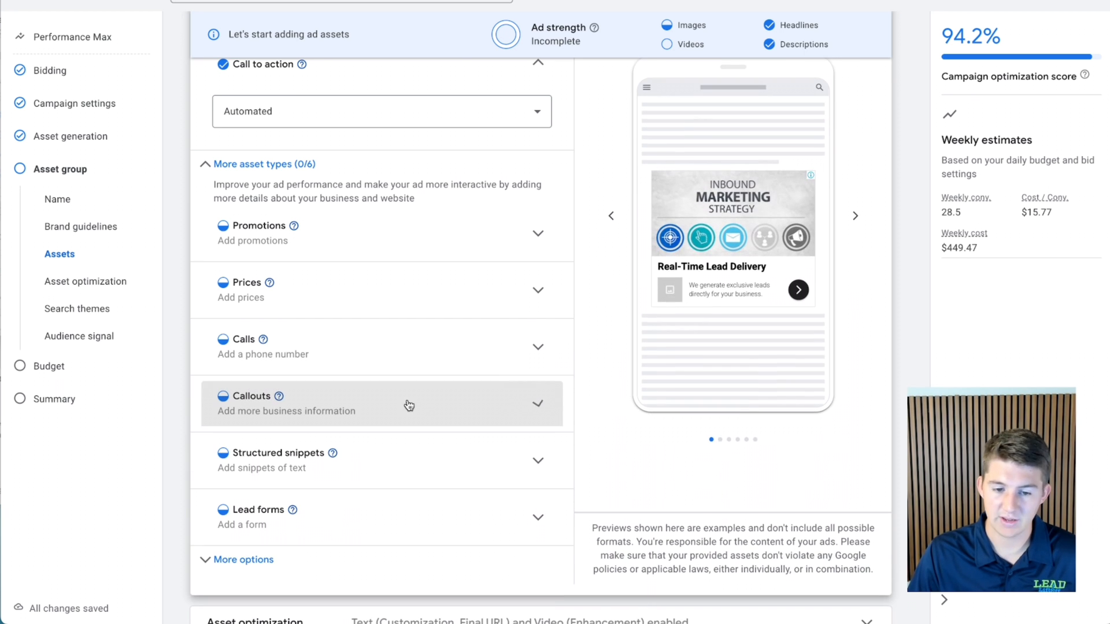
{"action": "left_click", "coordinate": [345, 473]}
{"action": "left_click", "coordinate": [345, 473]}
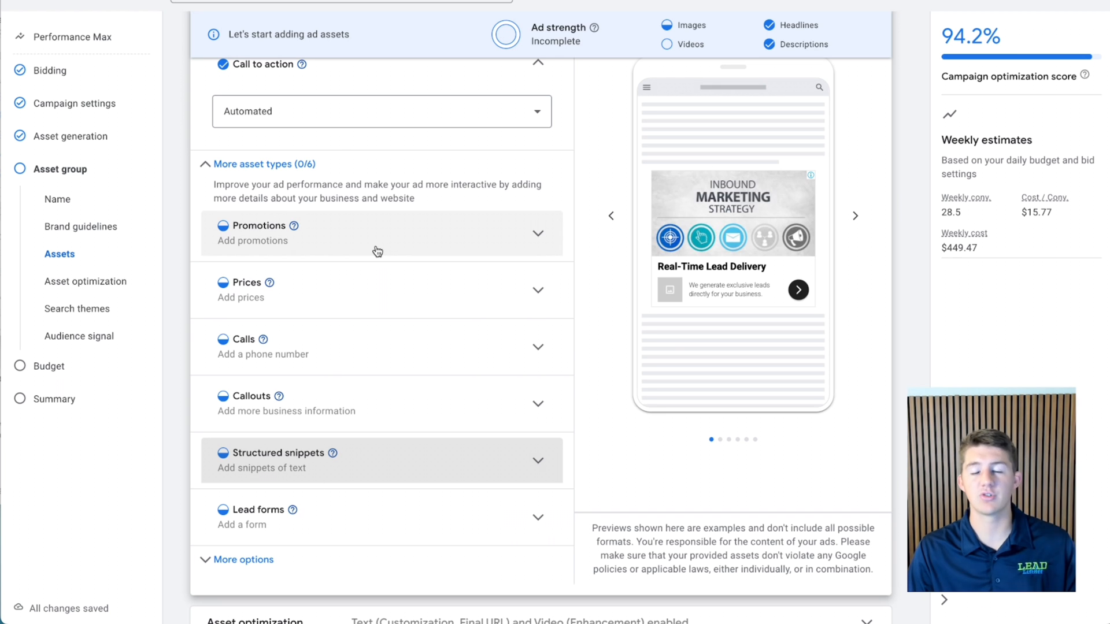
Expand the asset group's further options and examine the display path, mobile final URL, URL options and URL rules.
{"action": "scroll", "coordinate": [389, 413], "scroll_direction": "down", "scroll_amount": 2}
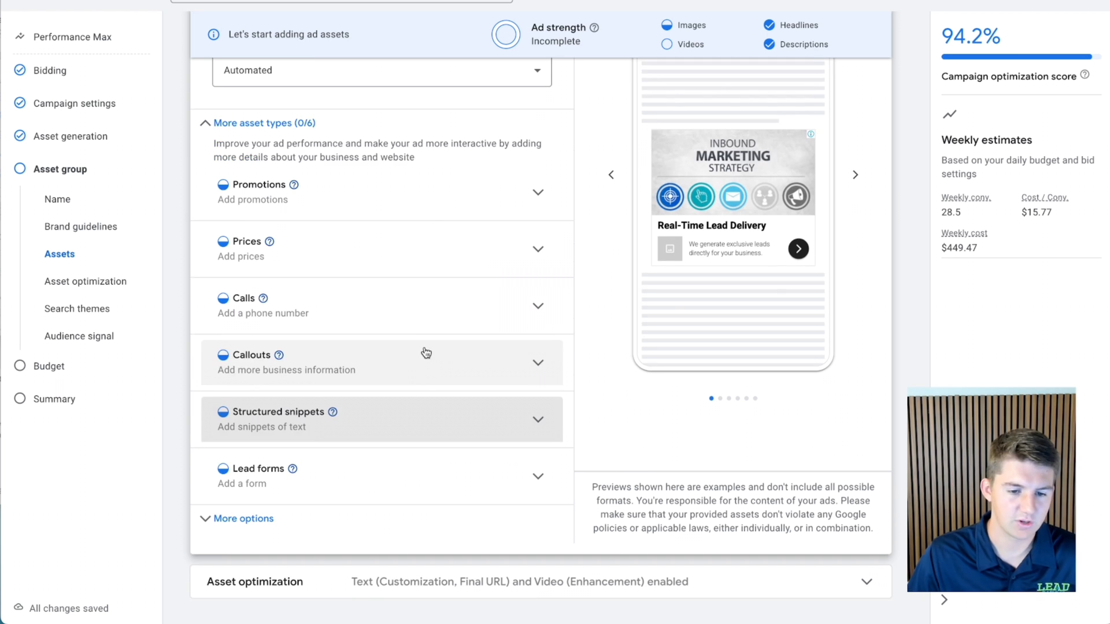
{"action": "left_click", "coordinate": [321, 462]}
{"action": "scroll", "coordinate": [370, 387], "scroll_direction": "down", "scroll_amount": 1}
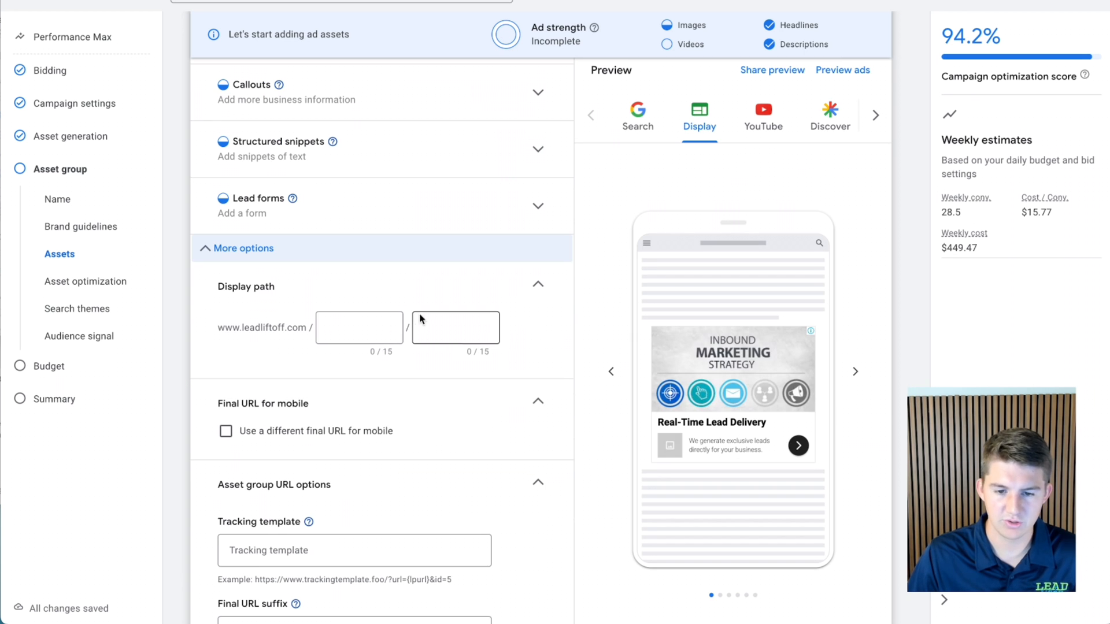
{"action": "scroll", "coordinate": [383, 325], "scroll_direction": "down", "scroll_amount": 4}
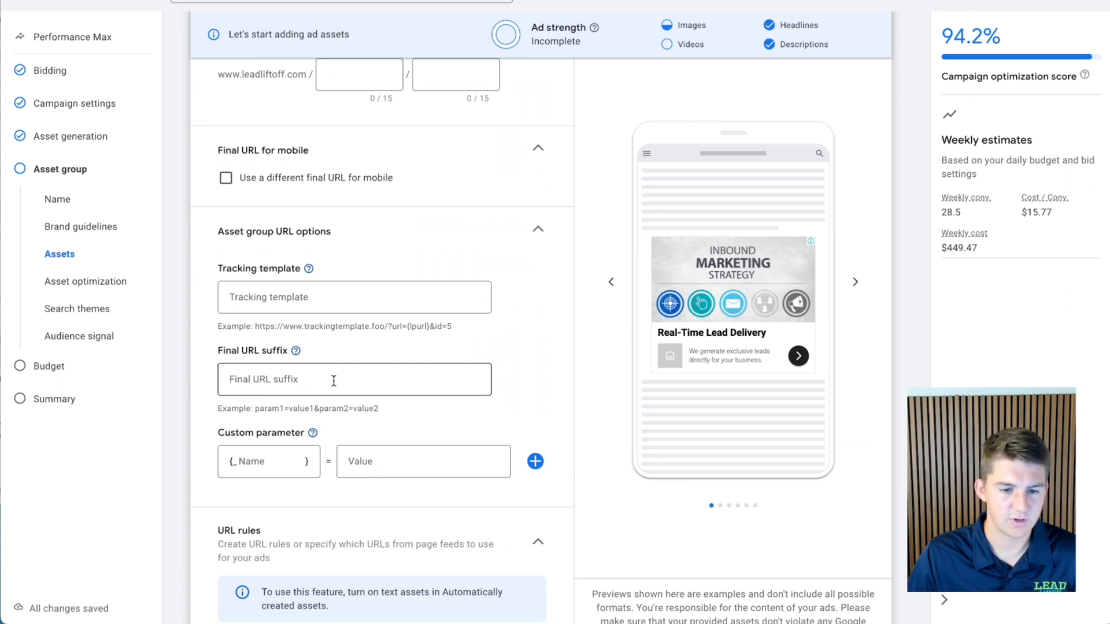
{"action": "left_click", "coordinate": [524, 264]}
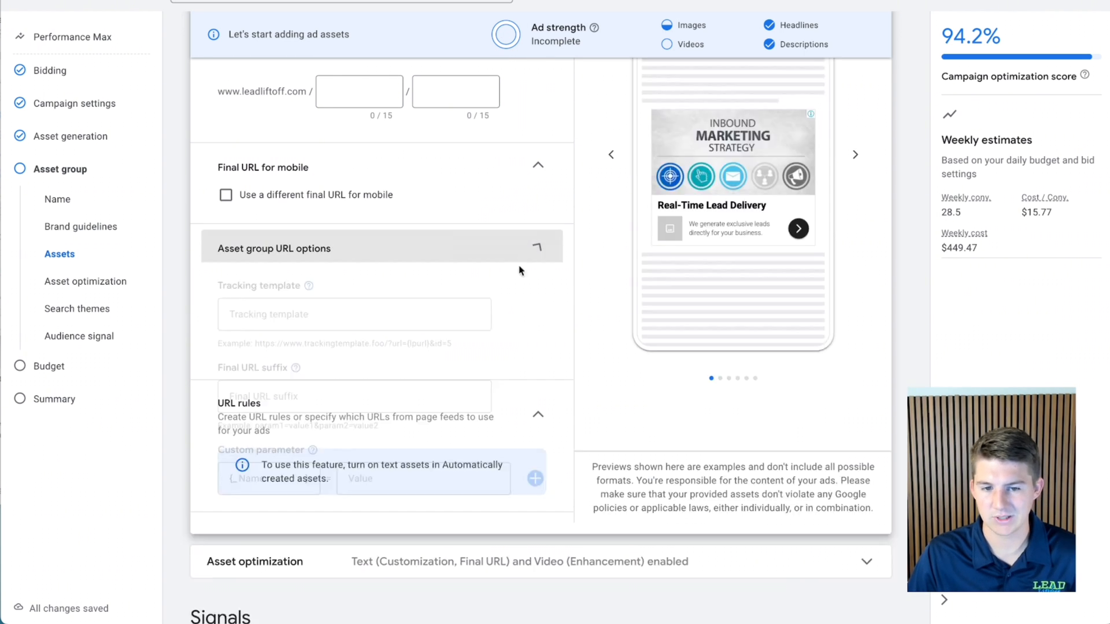
{"action": "scroll", "coordinate": [422, 298], "scroll_direction": "up", "scroll_amount": 3}
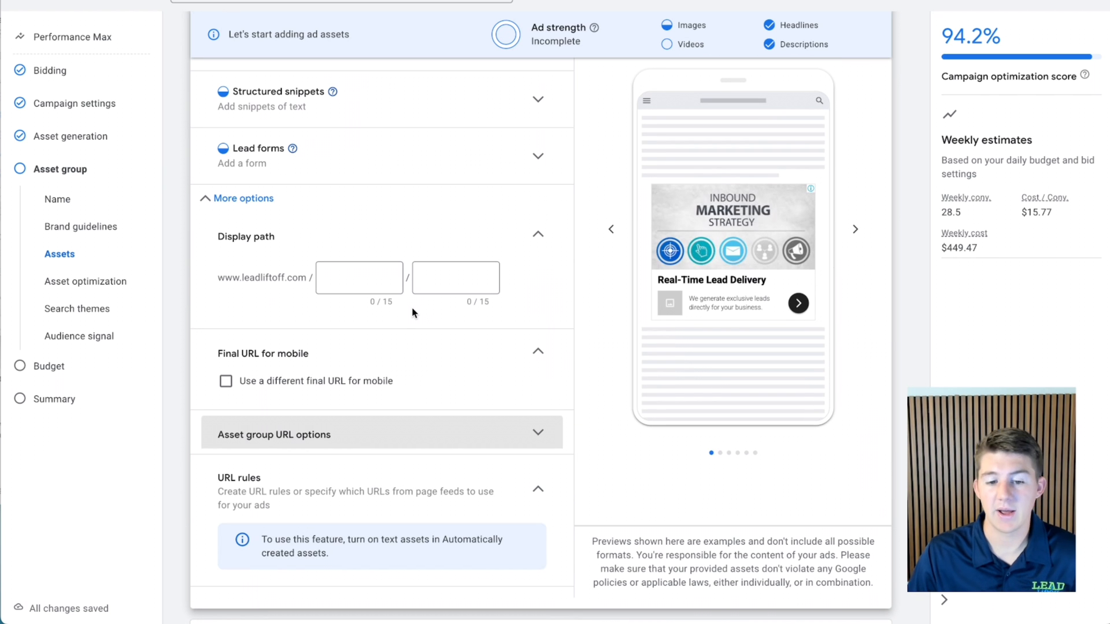
Set the two display path fields to "first" and "last" and check the path in the Search ad preview.
{"action": "left_click", "coordinate": [373, 282]}
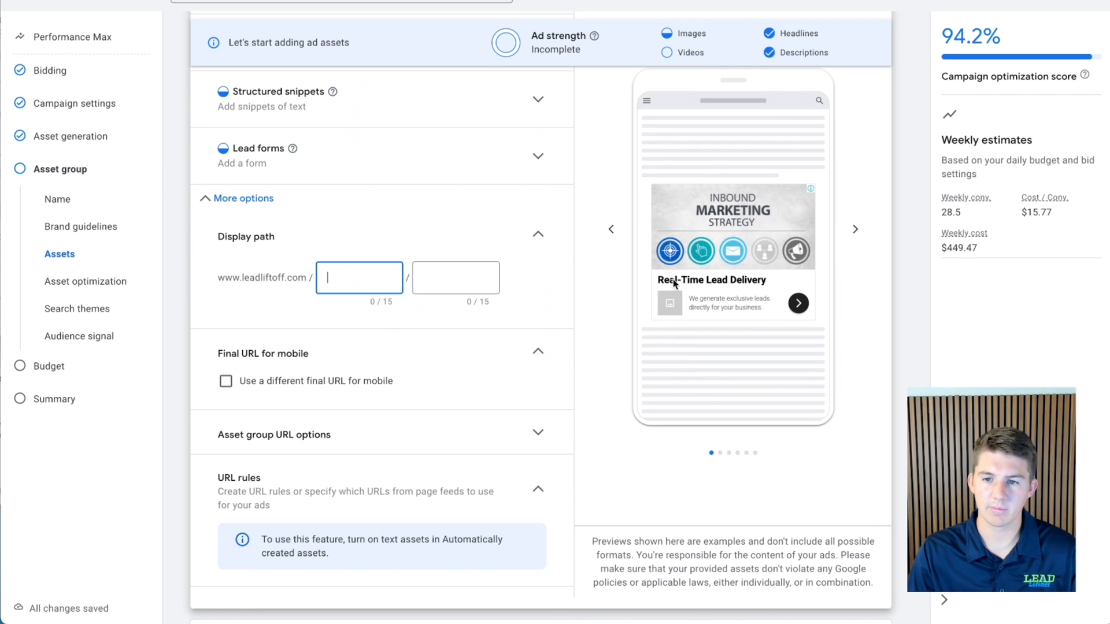
{"action": "scroll", "coordinate": [593, 213], "scroll_direction": "up", "scroll_amount": 10}
{"action": "scroll", "coordinate": [451, 371], "scroll_direction": "down", "scroll_amount": 10}
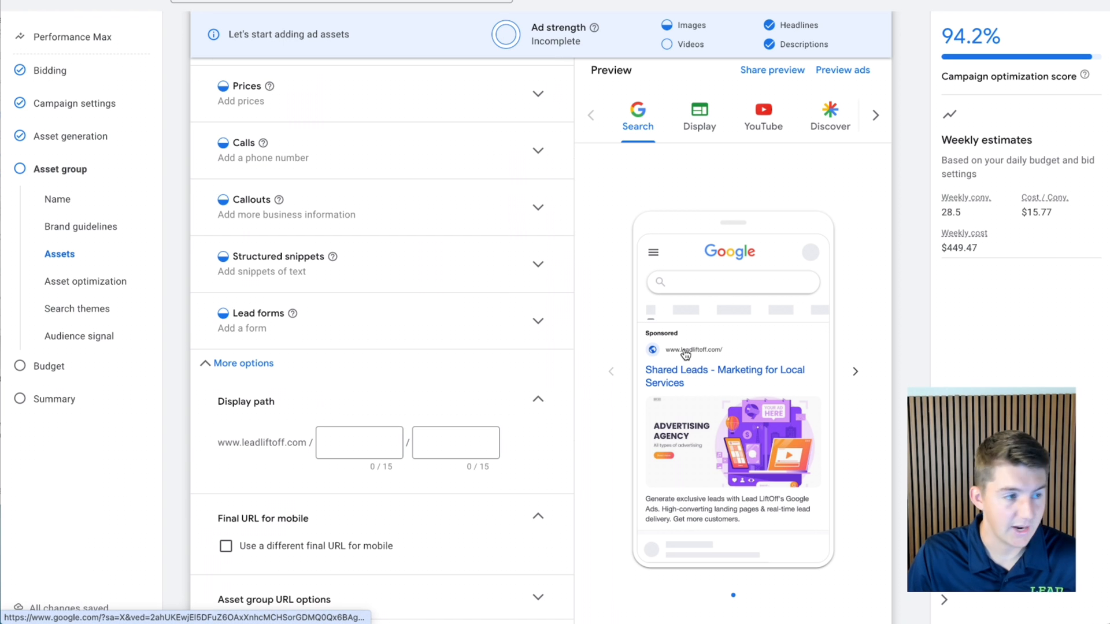
{"action": "scroll", "coordinate": [492, 405], "scroll_direction": "down", "scroll_amount": 1}
{"action": "left_click", "coordinate": [361, 441]}
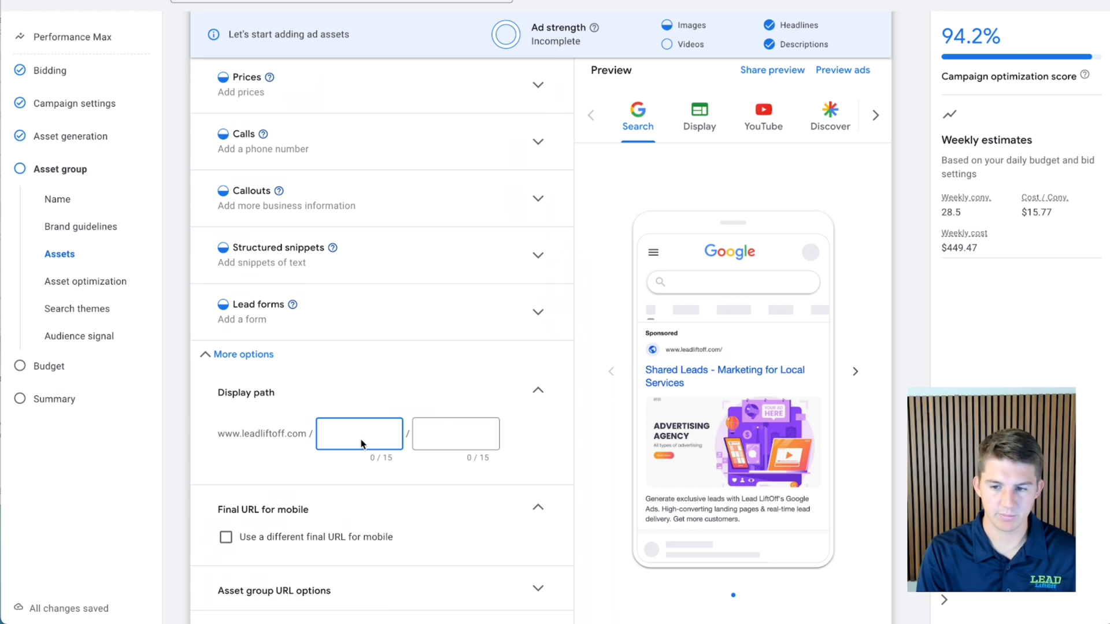
{"action": "type", "text": "first"}
{"action": "key", "text": "Tab"}
{"action": "type", "text": "last"}
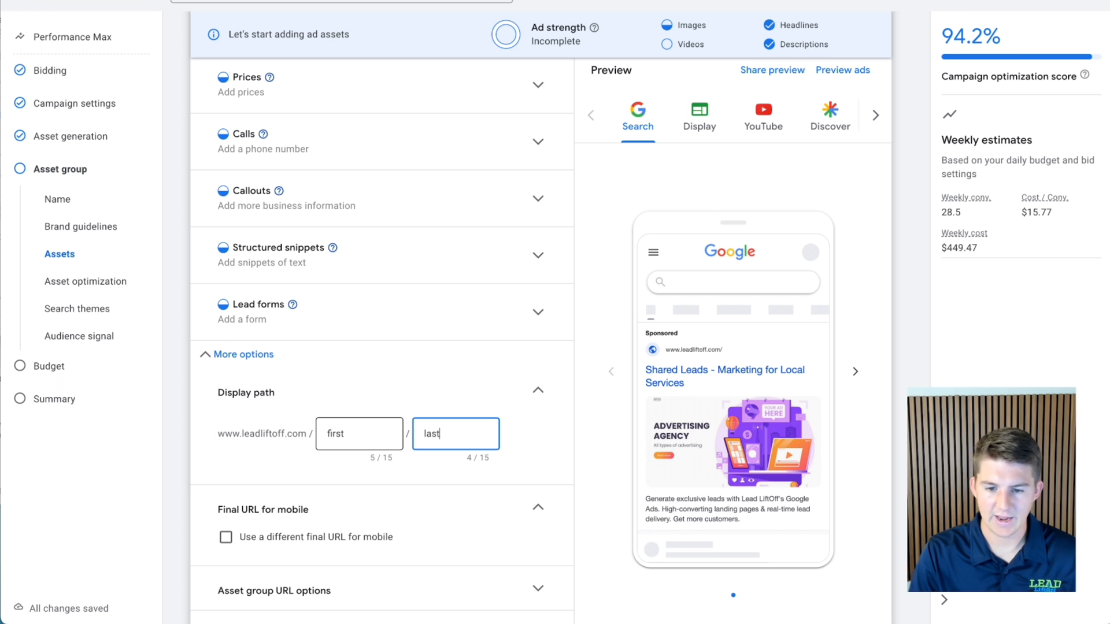
{"action": "left_click", "coordinate": [601, 270]}
{"action": "left_click", "coordinate": [699, 119]}
{"action": "left_click", "coordinate": [638, 119]}
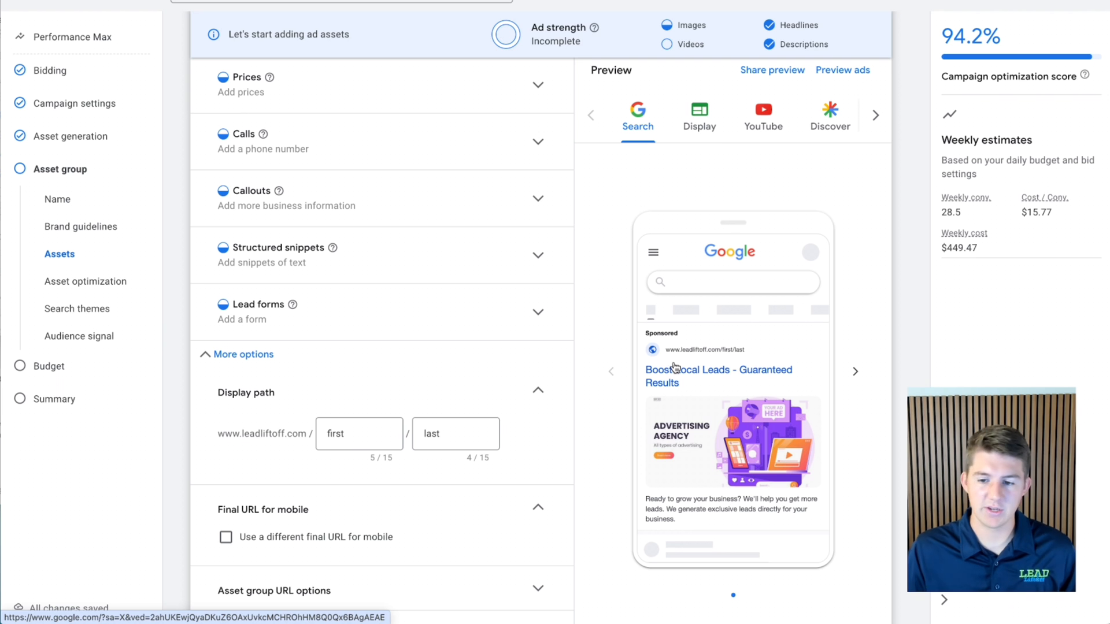
Add the customer list "Example For Youtbue" as first-party data to the audience signal and view its details.
{"action": "scroll", "coordinate": [441, 436], "scroll_direction": "down", "scroll_amount": 6}
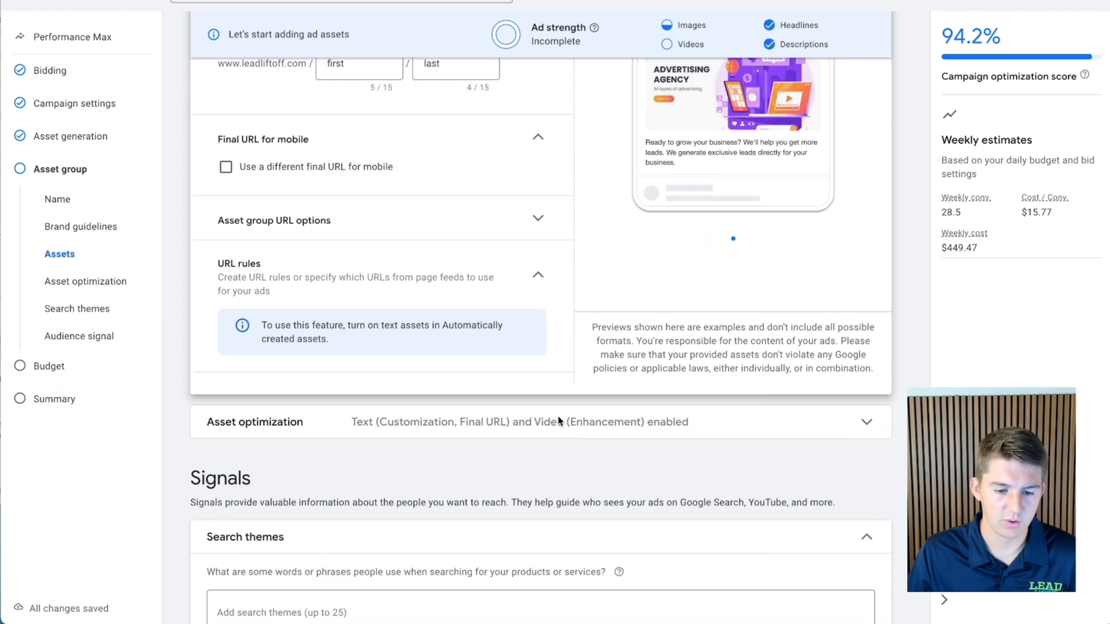
{"action": "scroll", "coordinate": [558, 421], "scroll_direction": "down", "scroll_amount": 4}
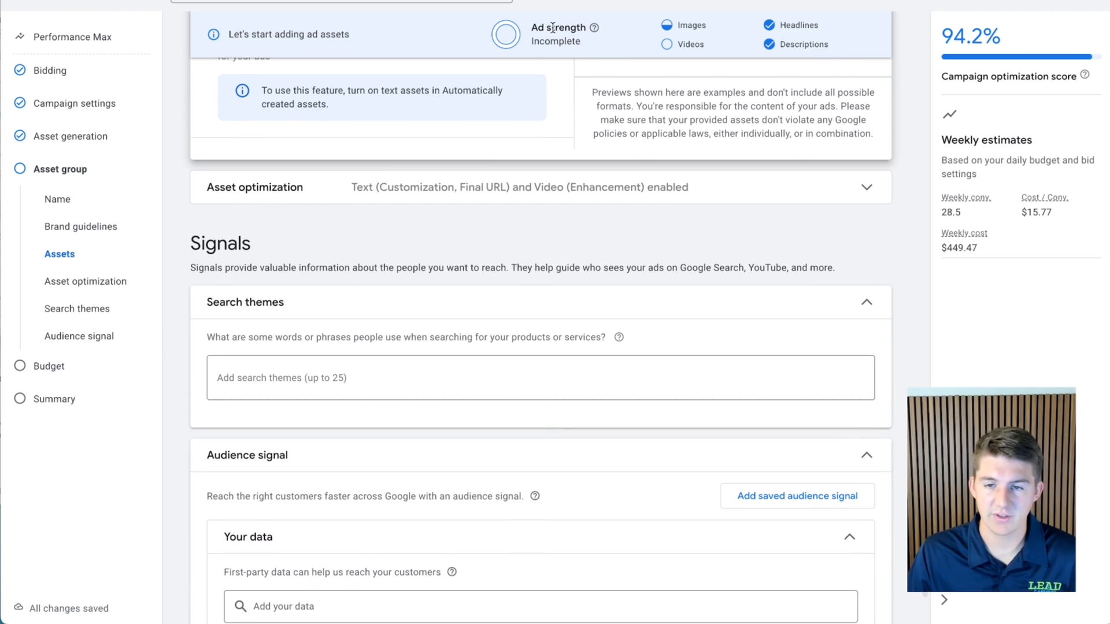
{"action": "scroll", "coordinate": [492, 51], "scroll_direction": "down", "scroll_amount": 3}
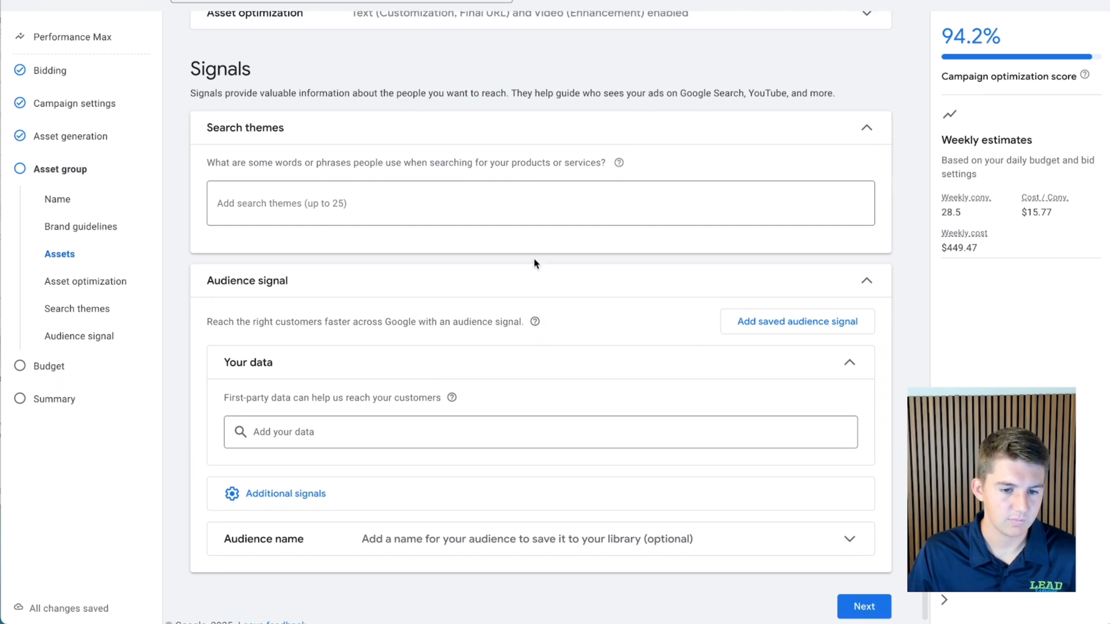
{"action": "left_click", "coordinate": [317, 422]}
{"action": "left_click", "coordinate": [446, 349]}
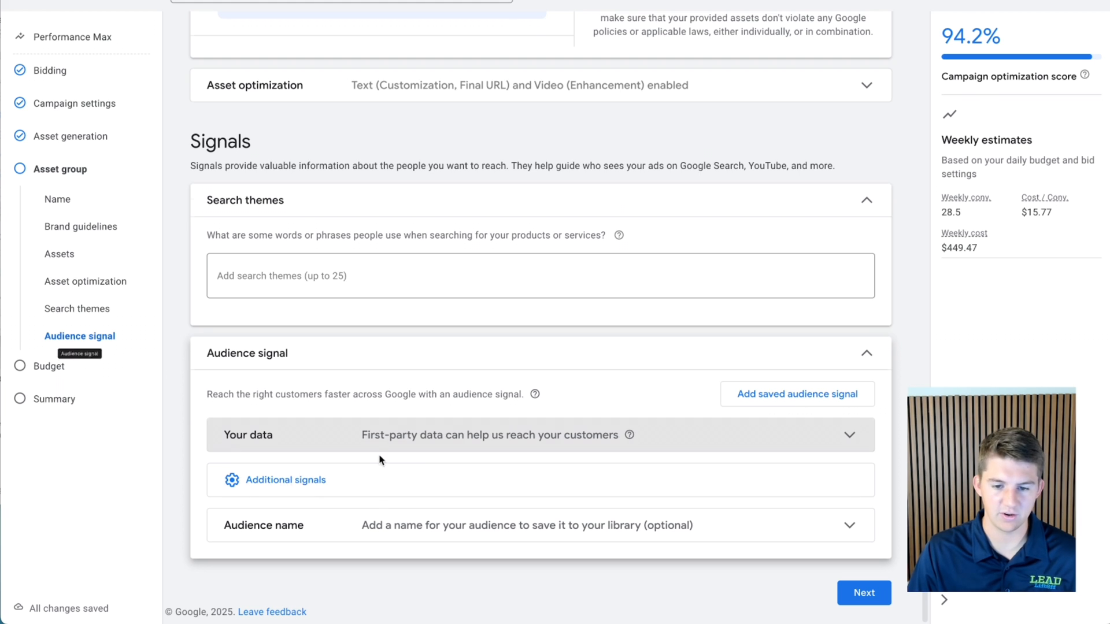
{"action": "left_click", "coordinate": [382, 442]}
{"action": "left_click", "coordinate": [330, 418]}
{"action": "left_click", "coordinate": [327, 414]}
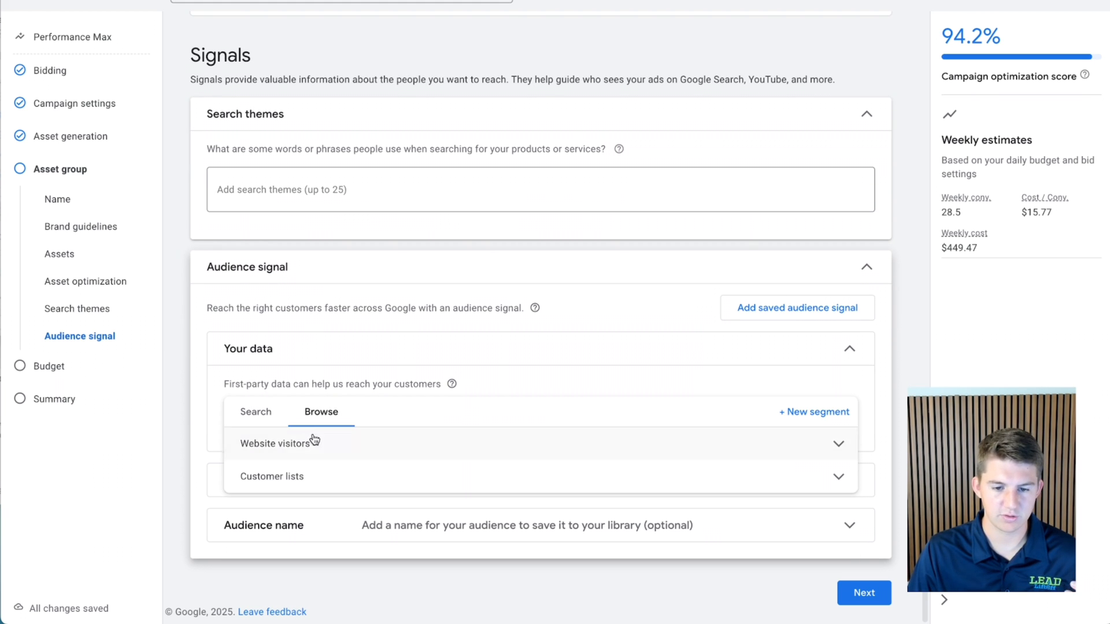
{"action": "left_click", "coordinate": [341, 375]}
{"action": "left_click", "coordinate": [293, 416]}
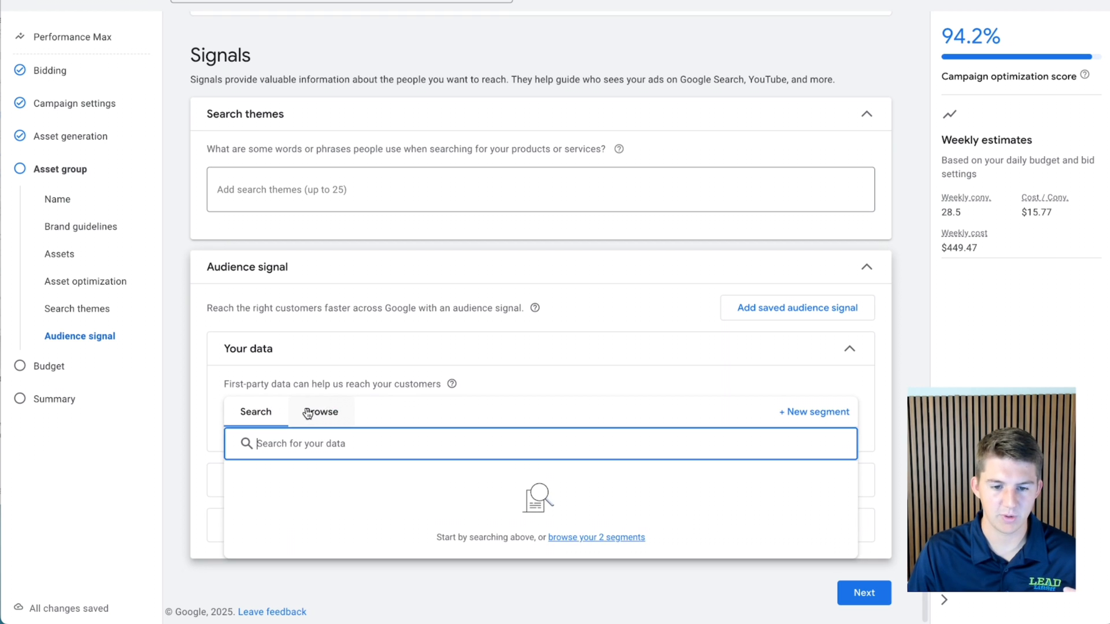
{"action": "left_click", "coordinate": [316, 413]}
{"action": "left_click", "coordinate": [336, 483]}
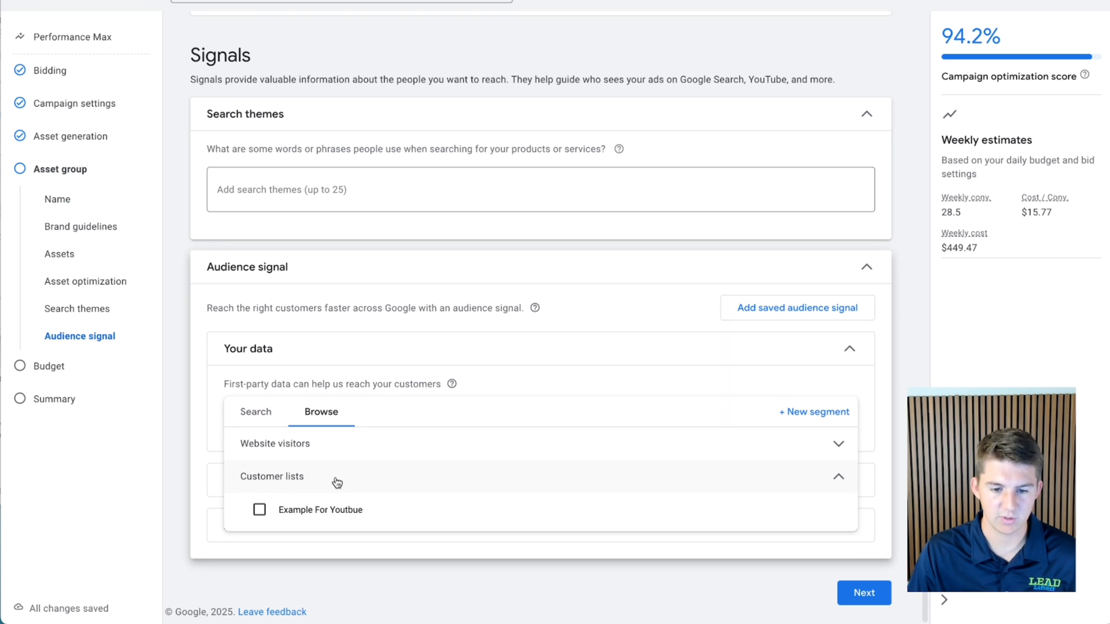
{"action": "left_click", "coordinate": [258, 509]}
{"action": "key", "text": "Escape"}
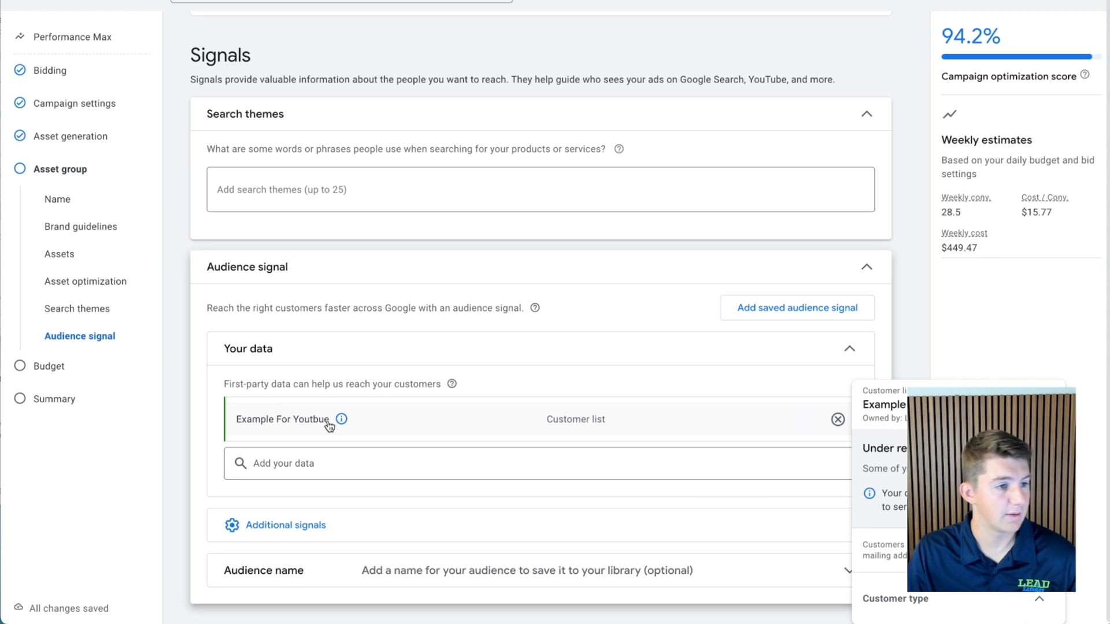
{"action": "mouse_move", "coordinate": [300, 421]}
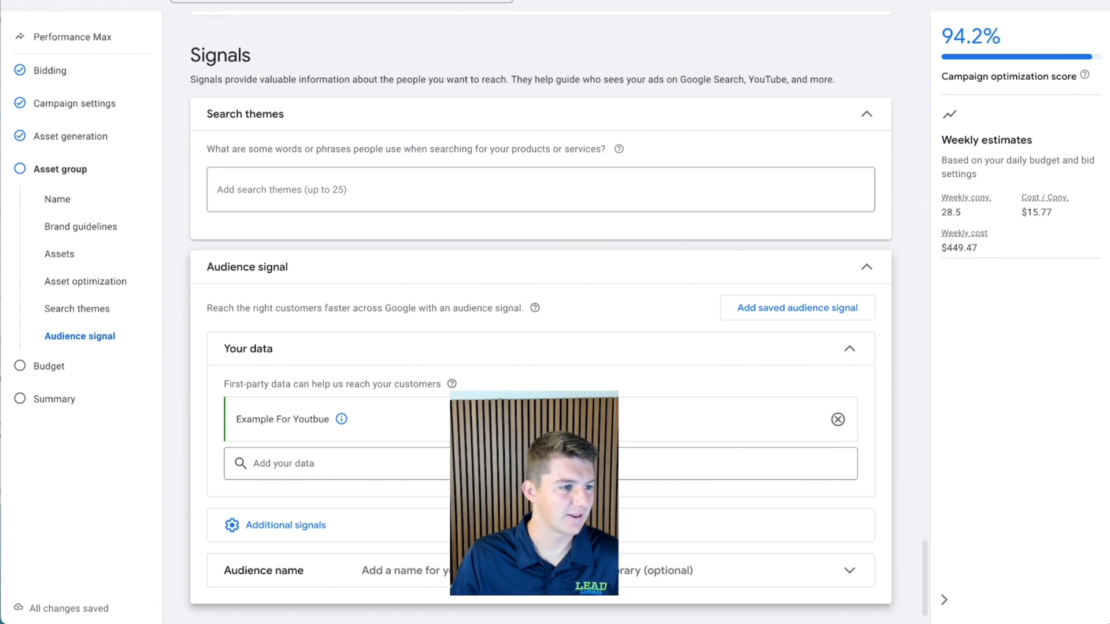
Continue to the budget, set a custom average daily budget of $20 and proceed to the campaign summary.
{"action": "scroll", "coordinate": [532, 397], "scroll_direction": "down", "scroll_amount": 2}
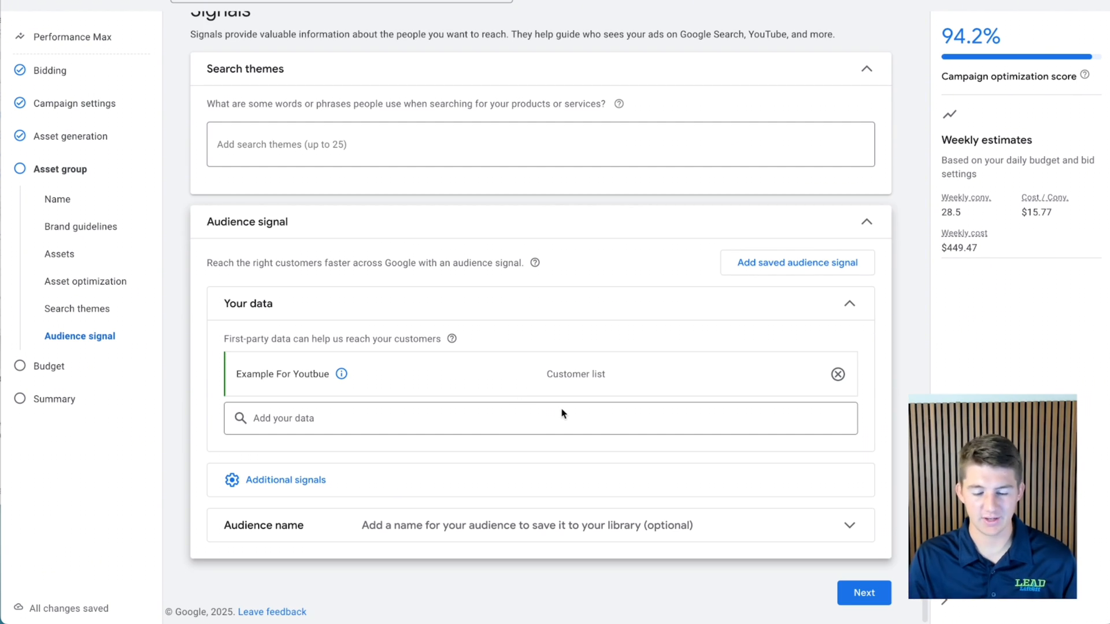
{"action": "left_click", "coordinate": [873, 593]}
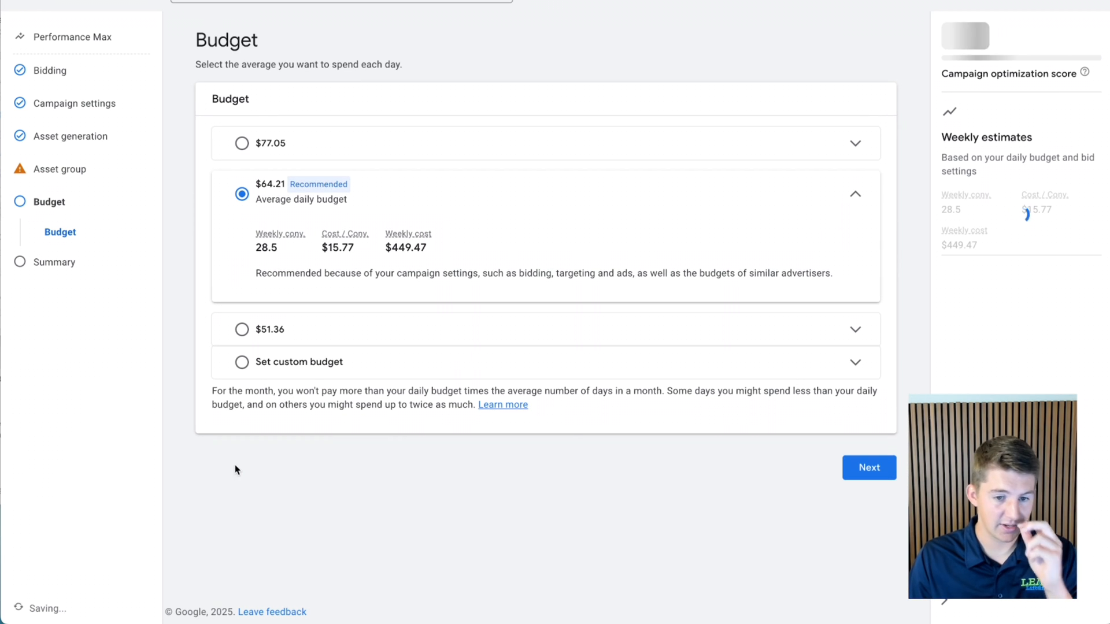
{"action": "left_click", "coordinate": [426, 363]}
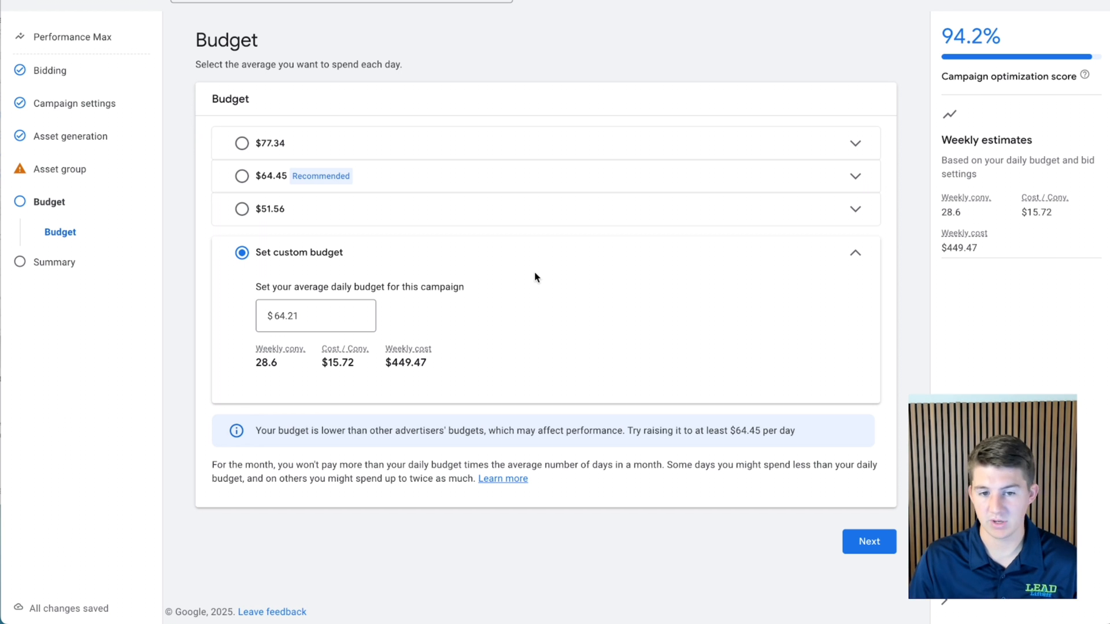
{"action": "left_click", "coordinate": [340, 315]}
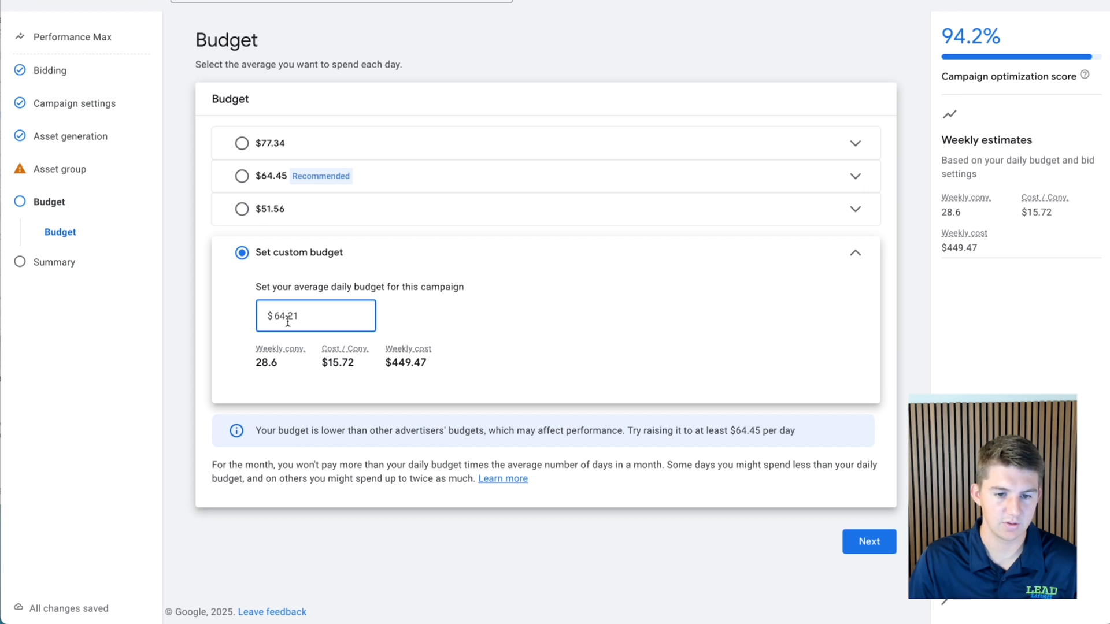
{"action": "left_click_drag", "start_coordinate": [305, 315], "coordinate": [250, 313]}
{"action": "type", "text": "20"}
{"action": "left_click", "coordinate": [644, 325]}
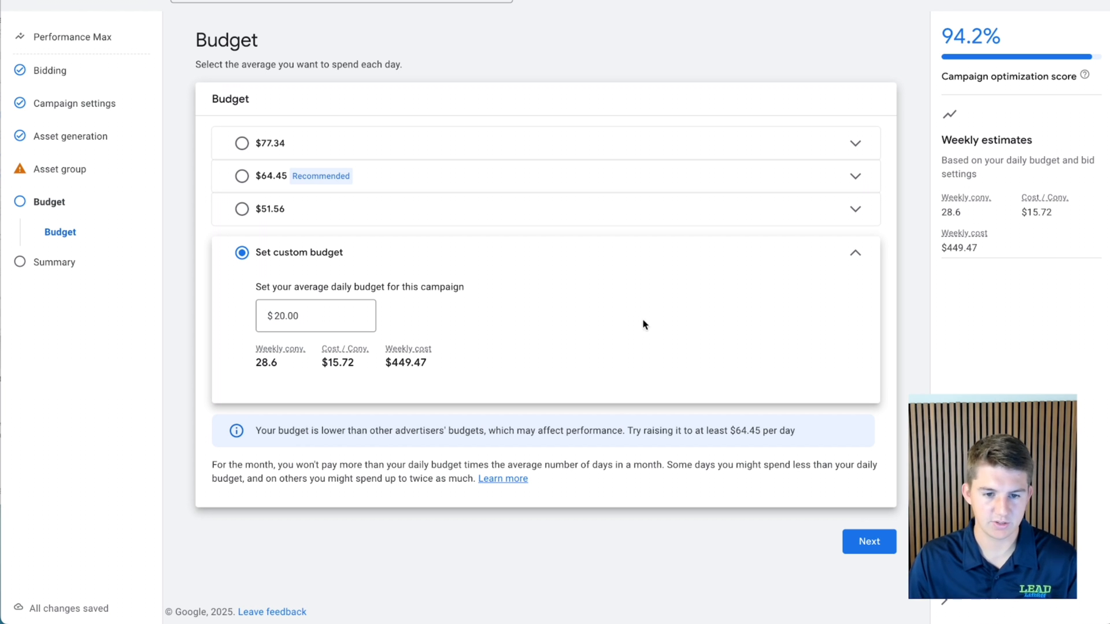
{"action": "left_click", "coordinate": [869, 541]}
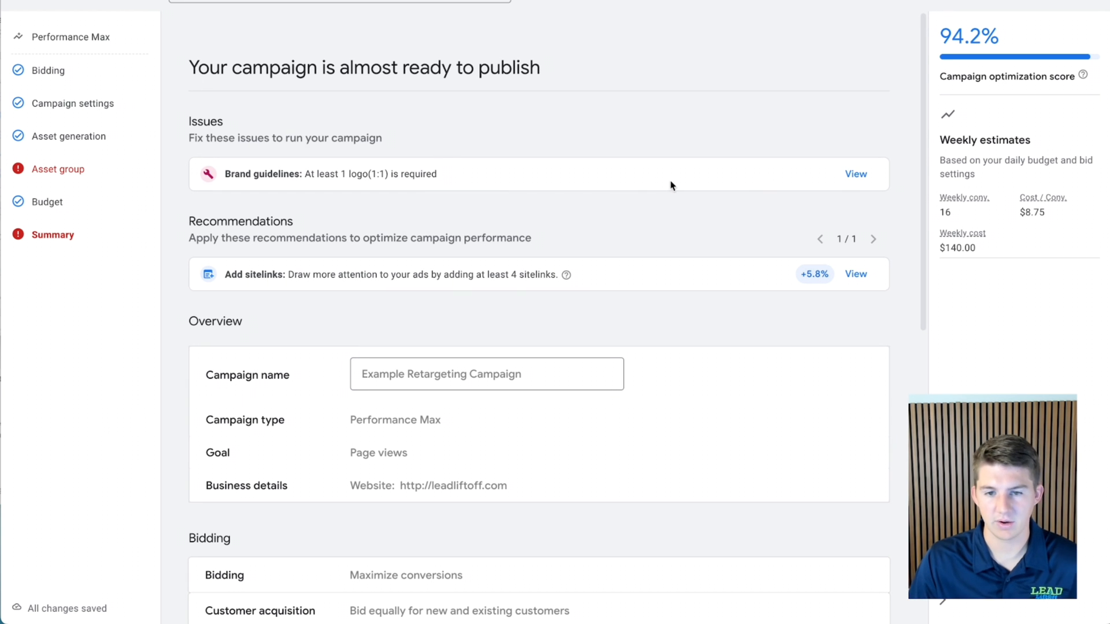
Open the brand guidelines issue from the summary and look through the Display, YouTube, Discover and Gmail ad previews.
{"action": "left_click", "coordinate": [870, 176]}
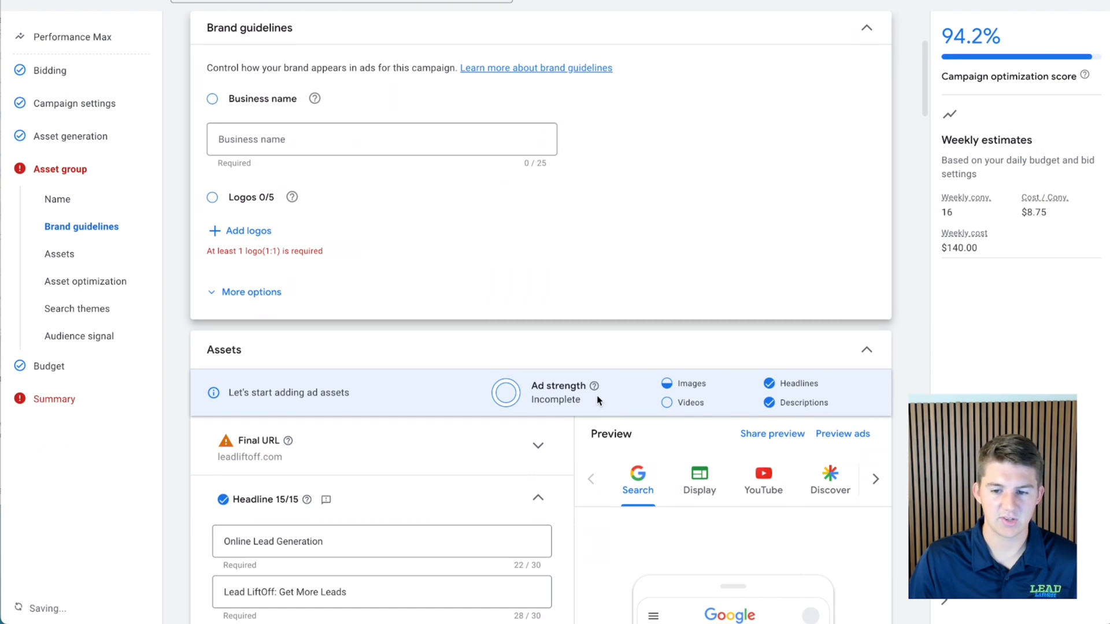
{"action": "scroll", "coordinate": [599, 401], "scroll_direction": "down", "scroll_amount": 6}
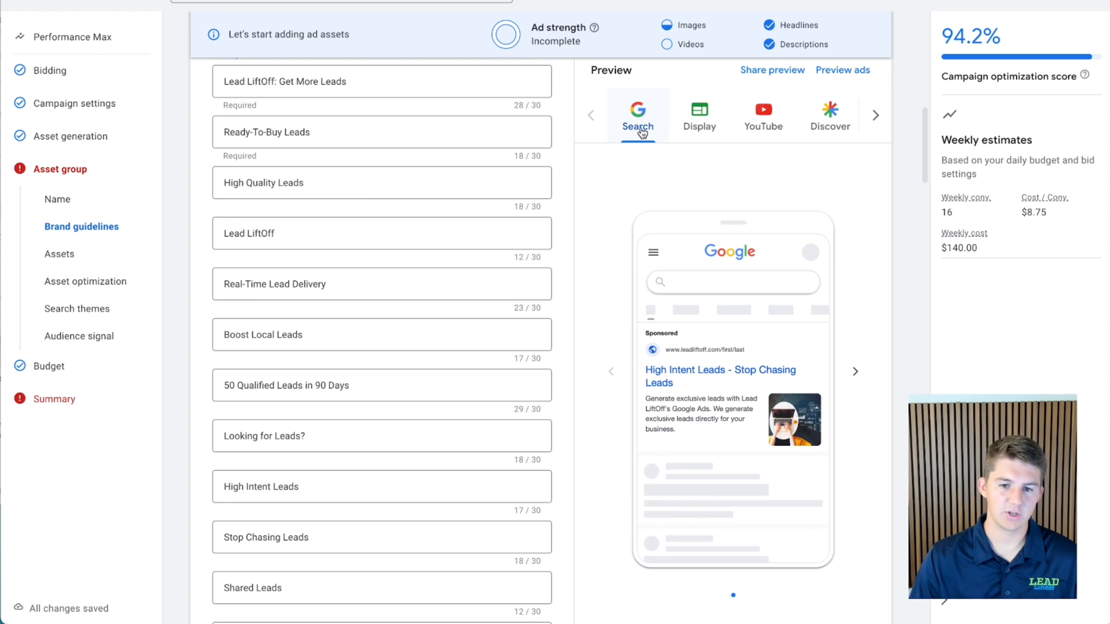
{"action": "scroll", "coordinate": [642, 133], "scroll_direction": "up", "scroll_amount": 3}
{"action": "left_click", "coordinate": [700, 165]}
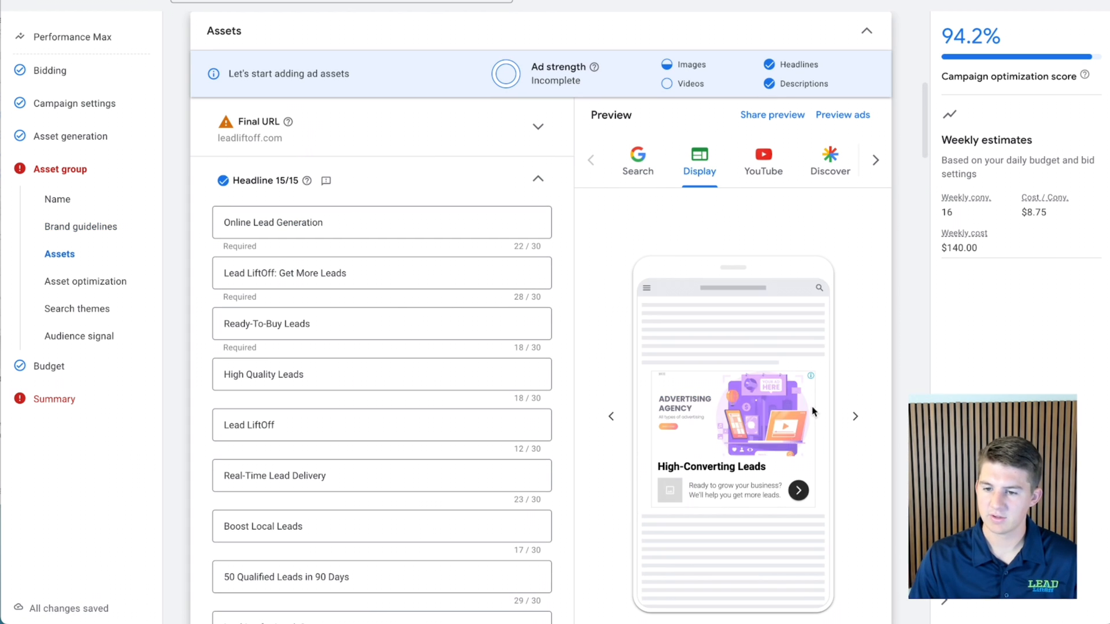
{"action": "left_click", "coordinate": [779, 181]}
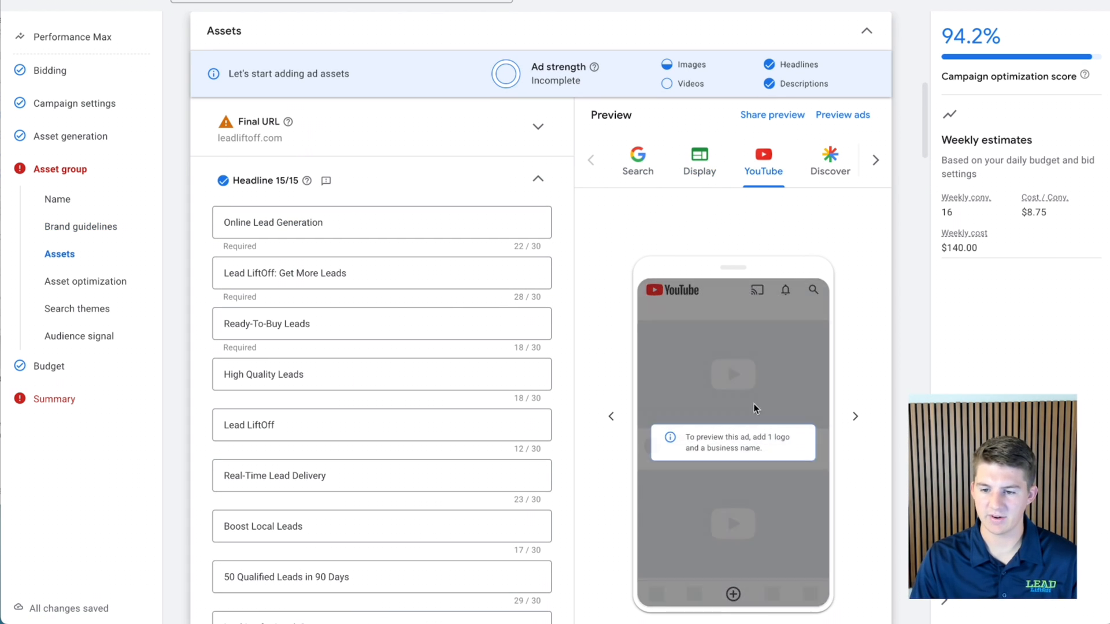
{"action": "left_click", "coordinate": [830, 167]}
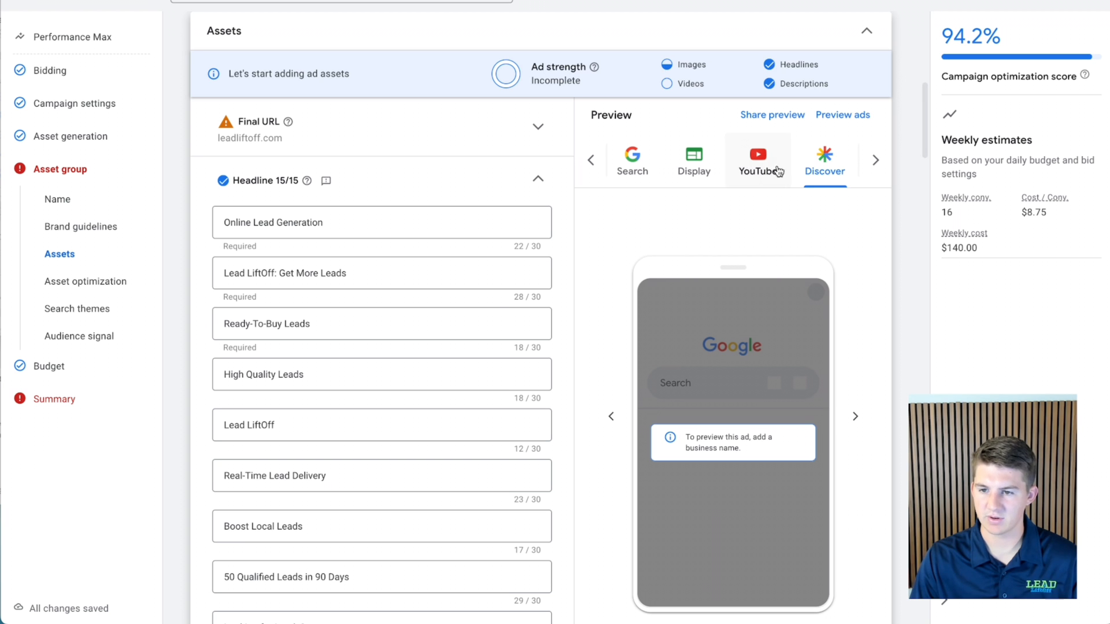
{"action": "left_click", "coordinate": [758, 164]}
{"action": "left_click", "coordinate": [876, 160]}
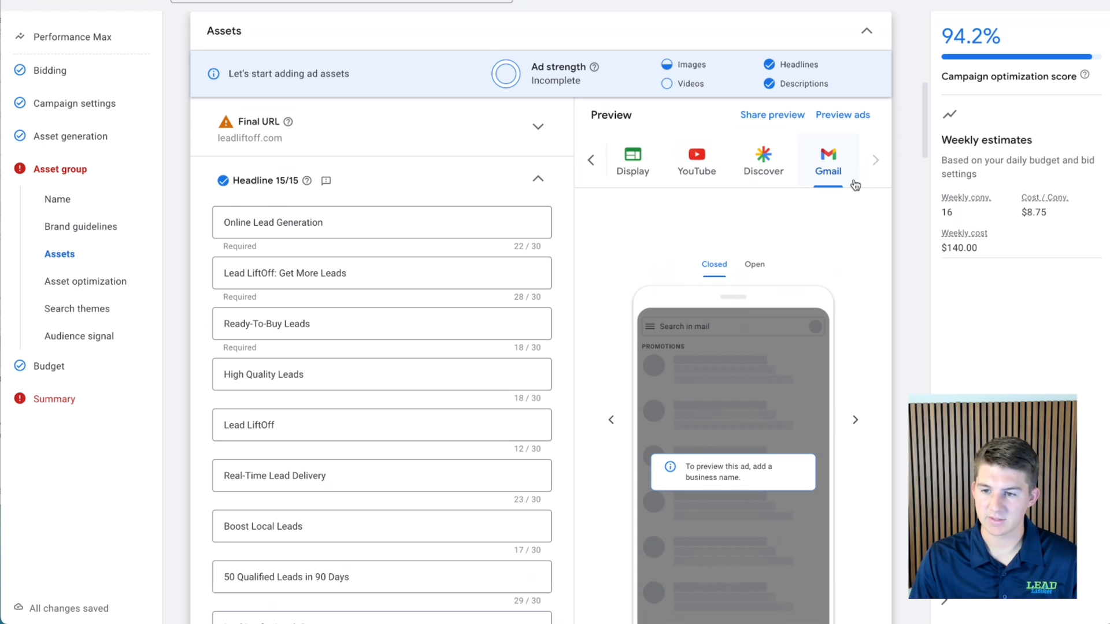
Return to the Search ad preview and review the asset group's long headlines, descriptions, images, videos, sitelinks, call to action and additional asset types.
{"action": "scroll", "coordinate": [694, 197], "scroll_direction": "down", "scroll_amount": 1}
{"action": "left_click", "coordinate": [636, 141]}
{"action": "left_click", "coordinate": [604, 144]}
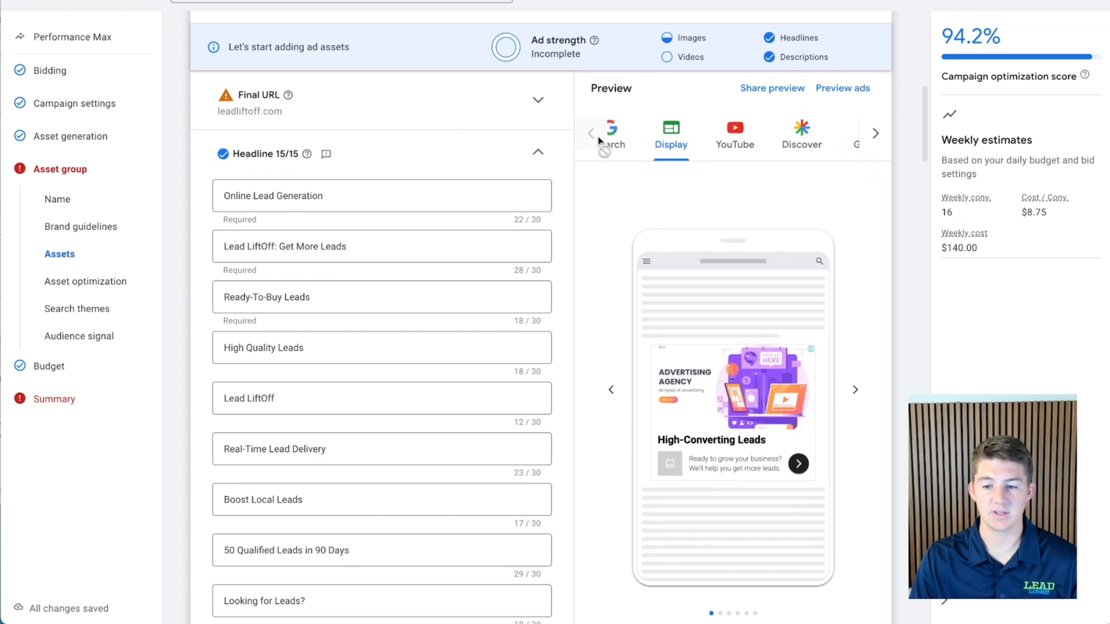
{"action": "left_click", "coordinate": [638, 144]}
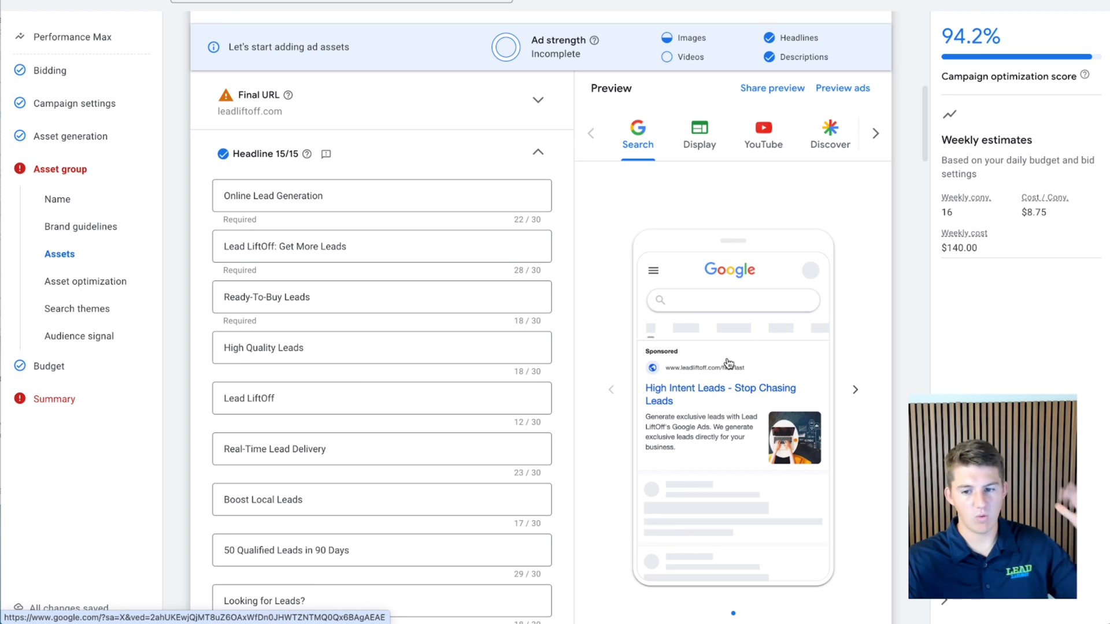
{"action": "scroll", "coordinate": [499, 313], "scroll_direction": "down", "scroll_amount": 20}
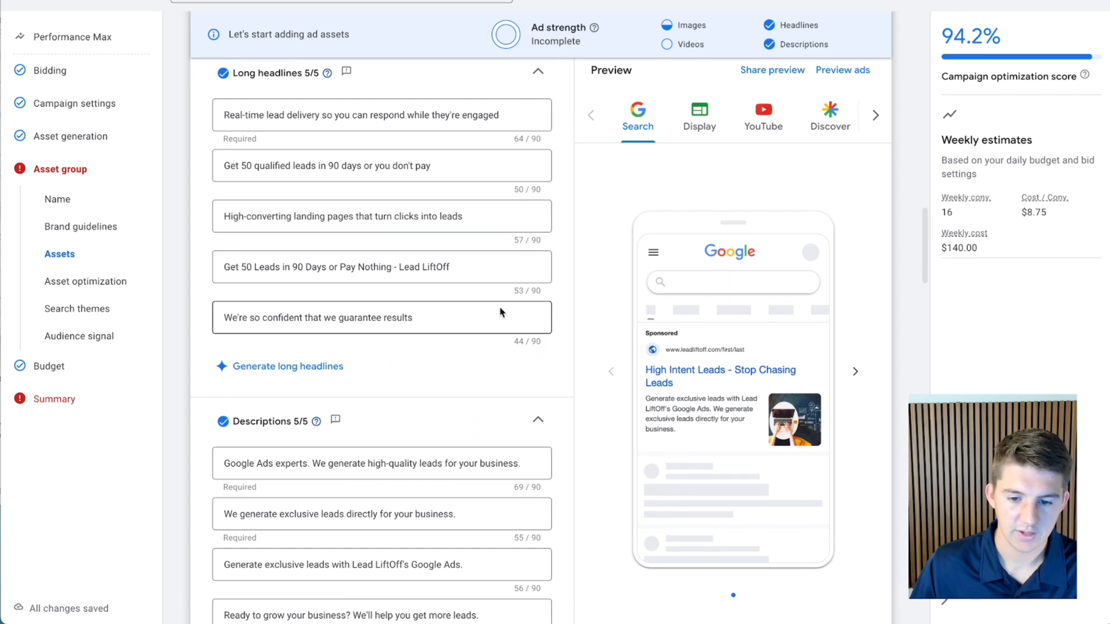
{"action": "scroll", "coordinate": [501, 312], "scroll_direction": "down", "scroll_amount": 8}
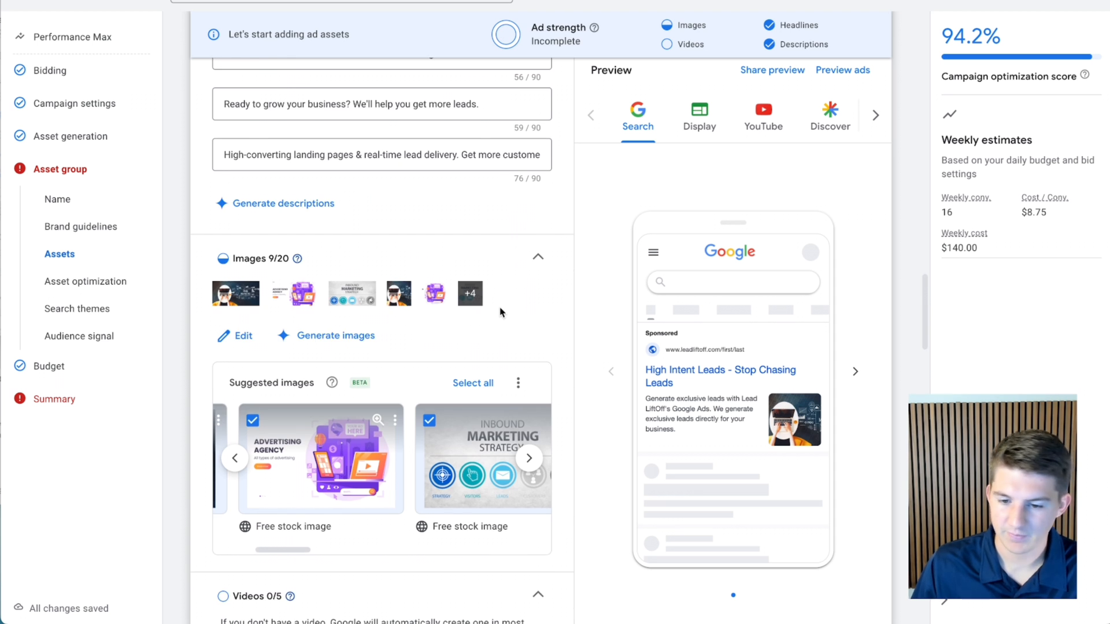
{"action": "scroll", "coordinate": [499, 307], "scroll_direction": "down", "scroll_amount": 2}
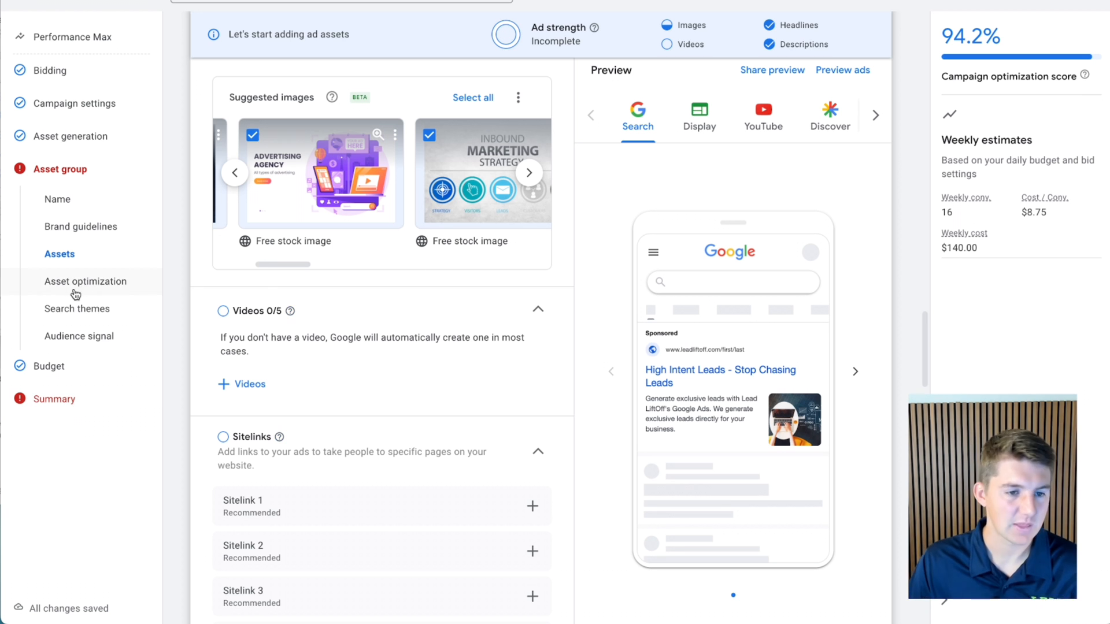
{"action": "scroll", "coordinate": [520, 405], "scroll_direction": "down", "scroll_amount": 12}
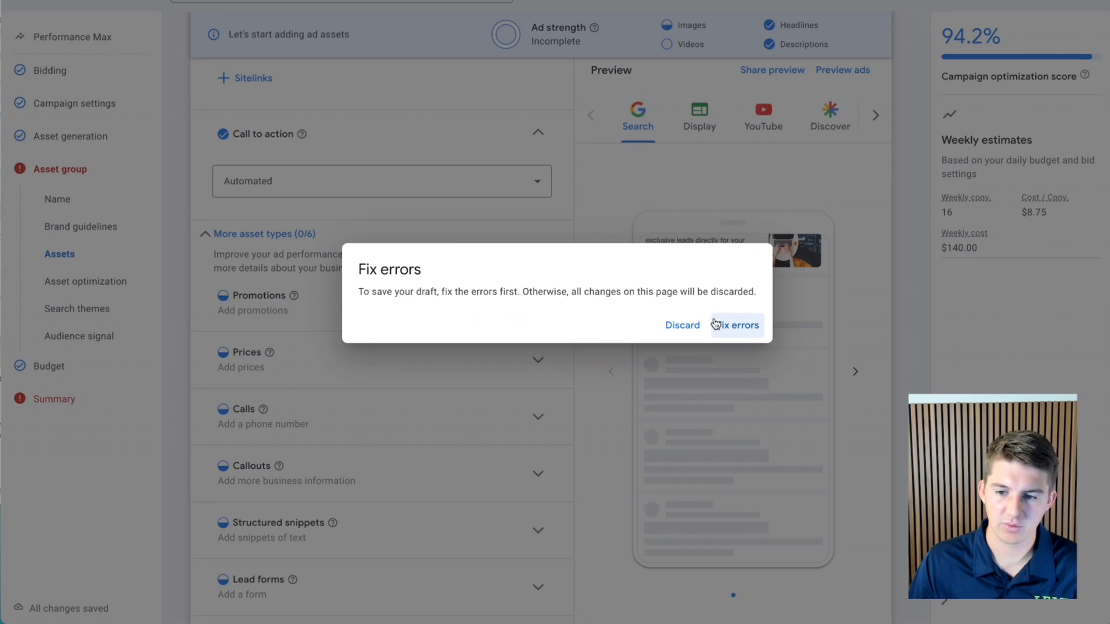
Leave the campaign setup, discarding the page's unsaved changes, and look through the list of all campaigns.
{"action": "left_click", "coordinate": [682, 323]}
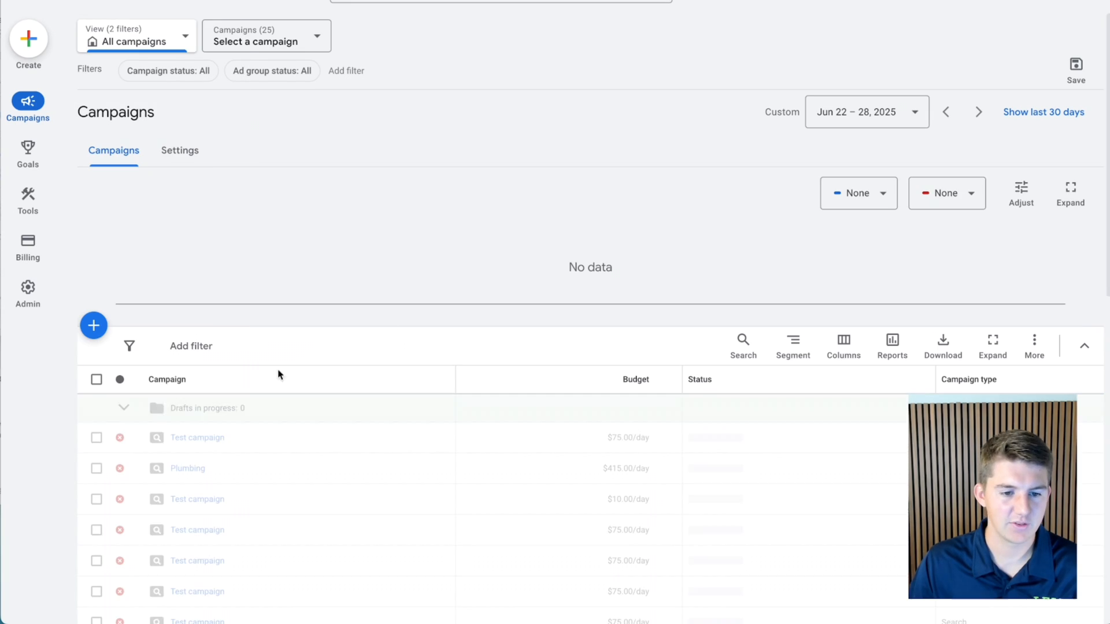
{"action": "scroll", "coordinate": [272, 382], "scroll_direction": "down", "scroll_amount": 2}
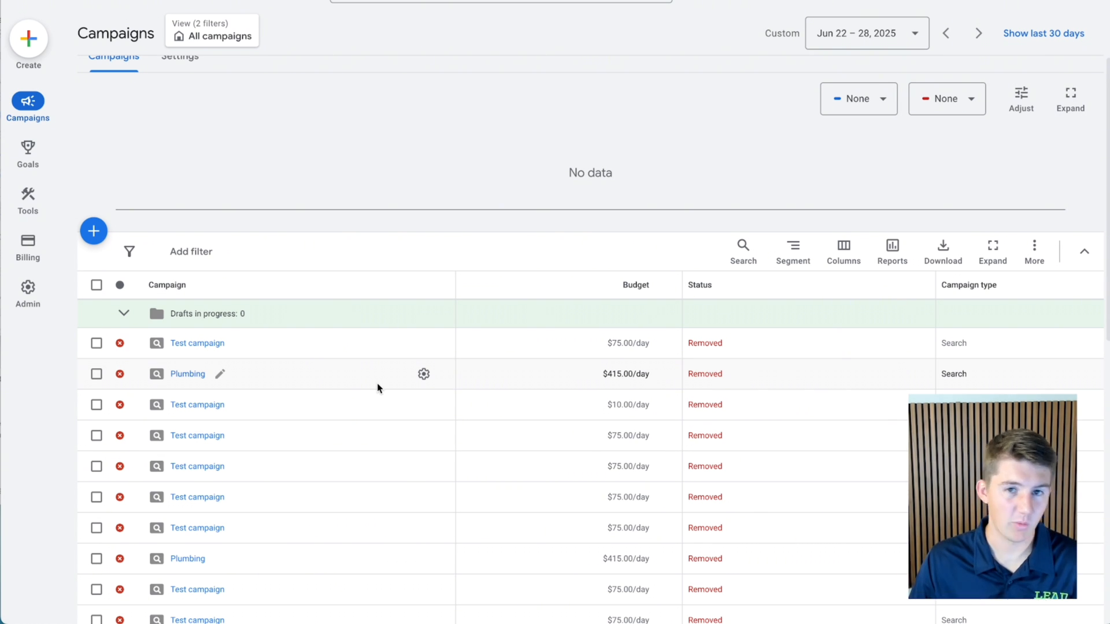
{"action": "scroll", "coordinate": [379, 388], "scroll_direction": "down", "scroll_amount": 10}
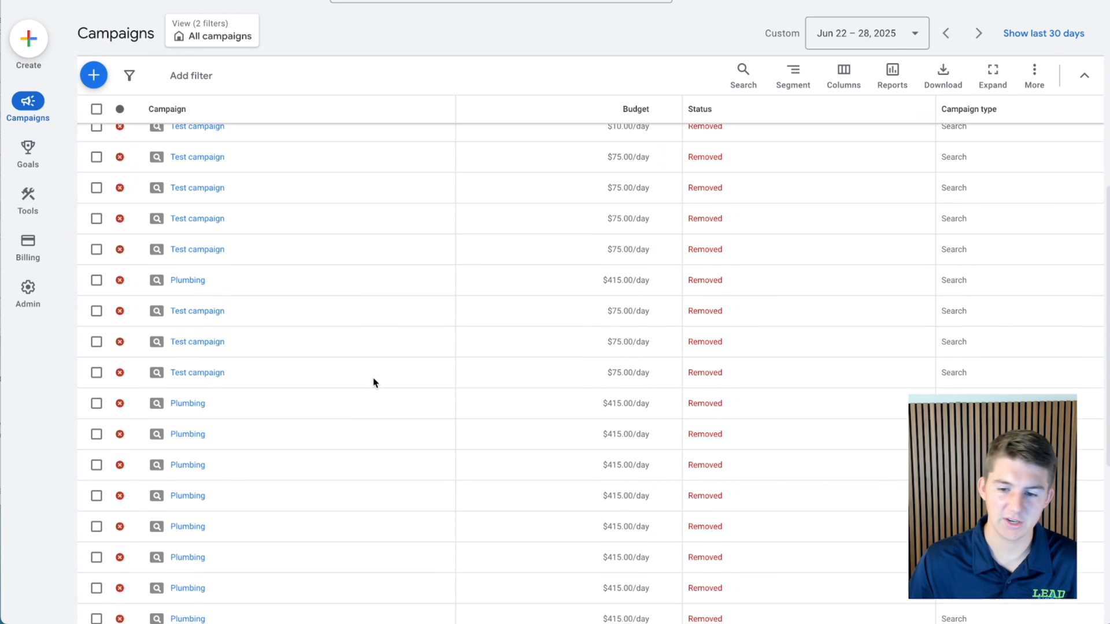
{"action": "scroll", "coordinate": [373, 383], "scroll_direction": "up", "scroll_amount": 10}
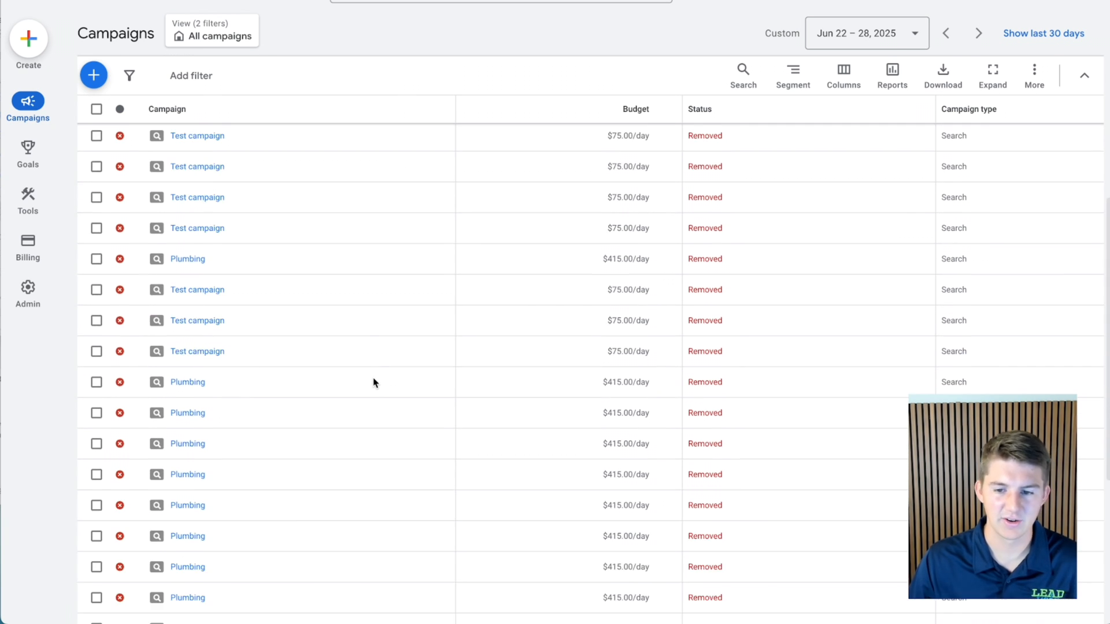